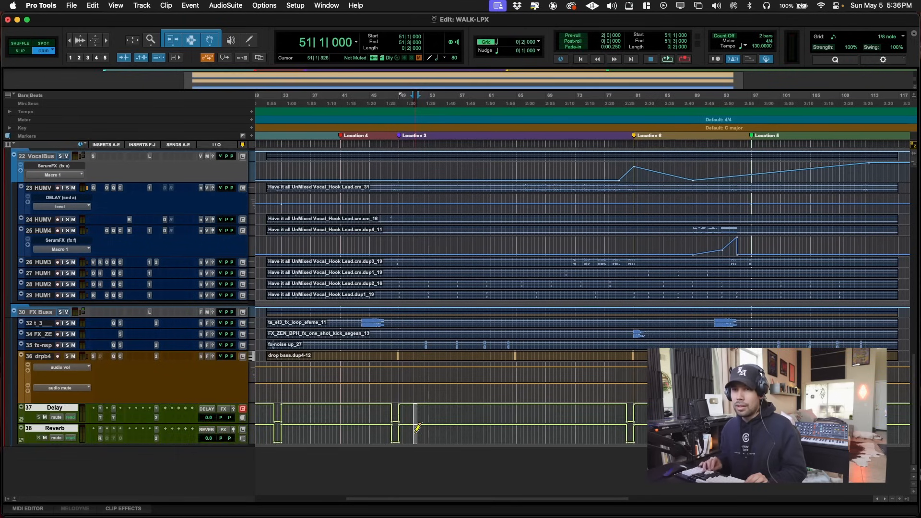
# - Select the whole length of the Selection track, bars 31 to 117, and enlarge the track heights
pyautogui.scroll(8, 436, 440)
pyautogui.scroll(15, 436, 440)
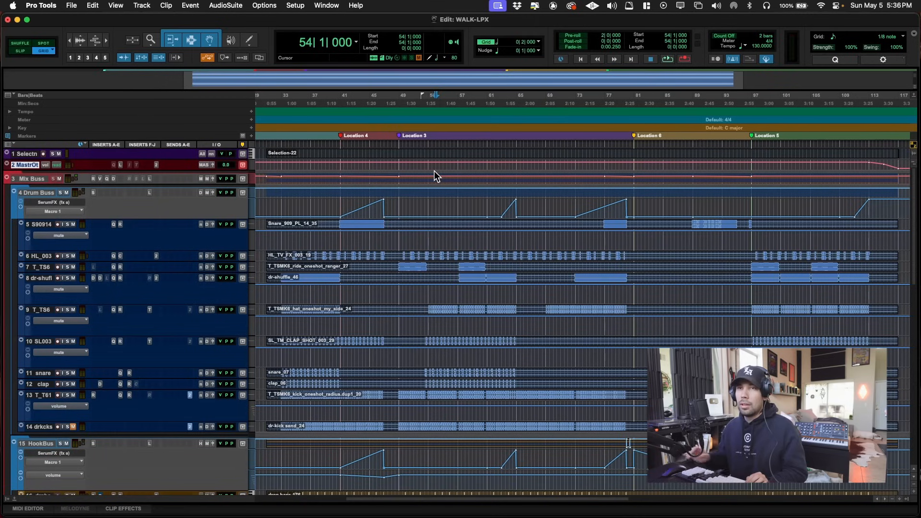
pyautogui.press('super+a')
pyautogui.click(22, 155)
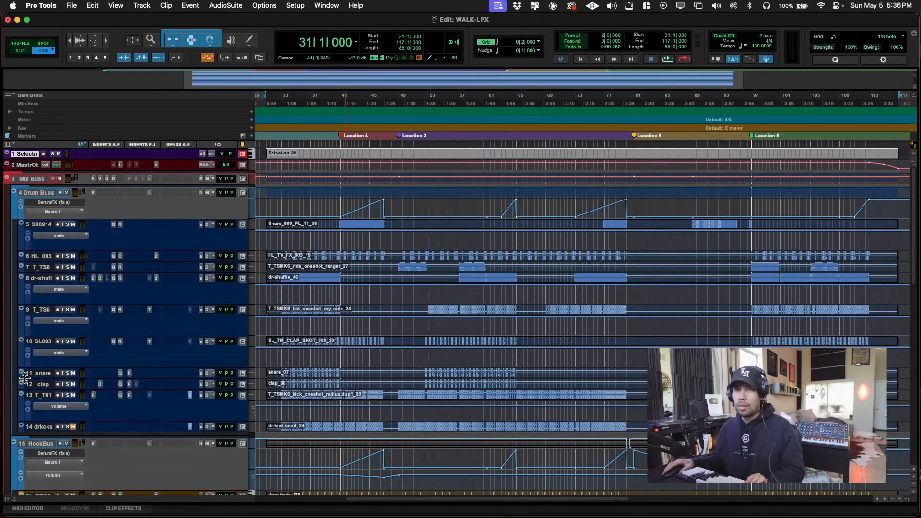
pyautogui.scroll(-10, 8, 390)
pyautogui.scroll(10, 8, 390)
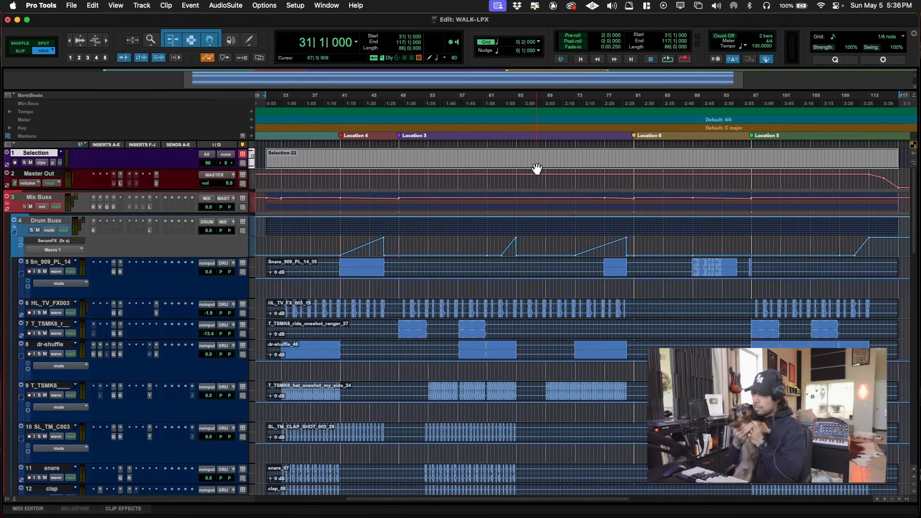
# - Play the arrangement from bar 49 on the dropbas.dp1 track and audition that track in solo
pyautogui.scroll(-15, 537, 168)
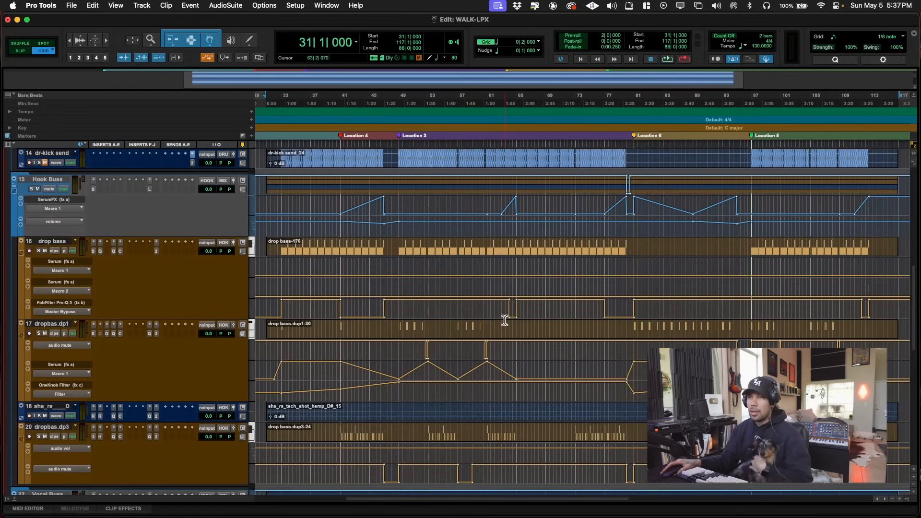
pyautogui.click(401, 326)
pyautogui.press('space')
pyautogui.press('space')
pyautogui.hotkey('shift', 's')
pyautogui.press('space')
pyautogui.press('space')
pyautogui.hotkey('shift', 's')
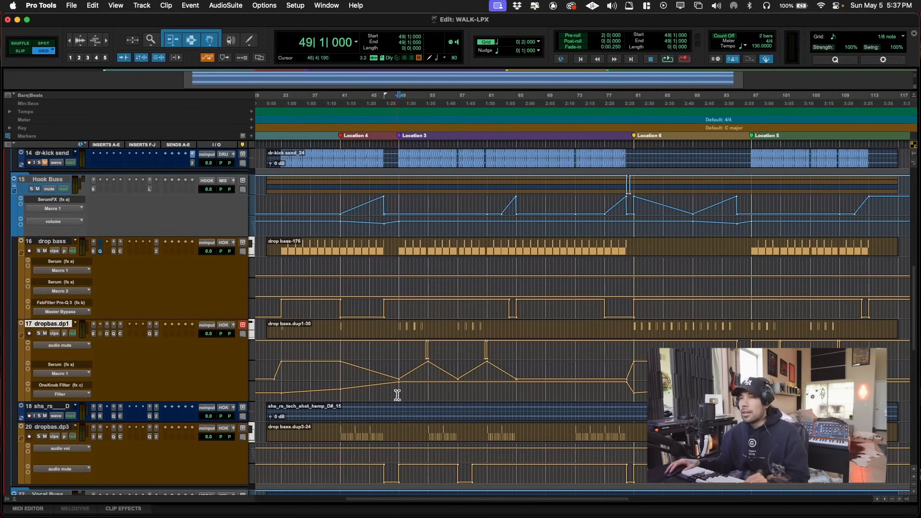
# - Select bars 49 to 53 of the MIDI clip on the dropbas.dp1 track
pyautogui.moveTo(396, 336); pyautogui.dragTo(486, 335)
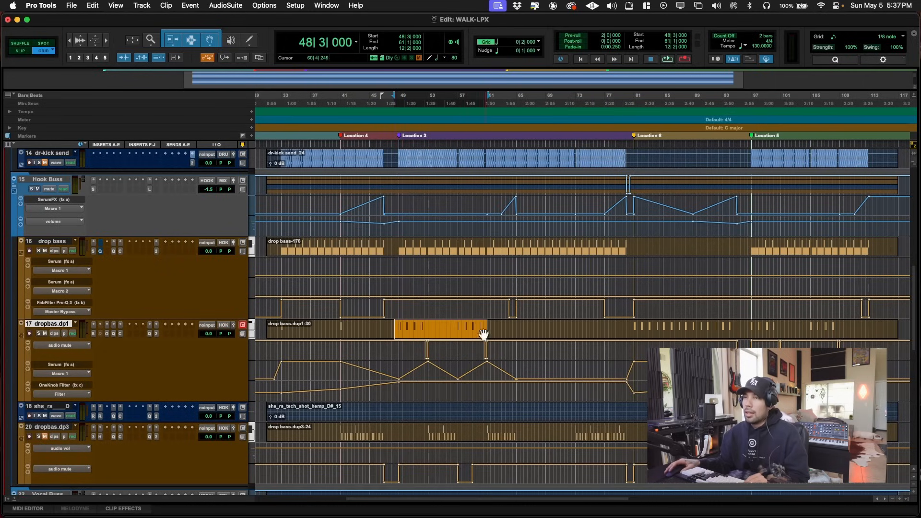
pyautogui.moveTo(399, 328); pyautogui.dragTo(428, 330)
pyautogui.press('t')
pyautogui.press('t')
pyautogui.press('t')
pyautogui.press('t')
pyautogui.press('t')
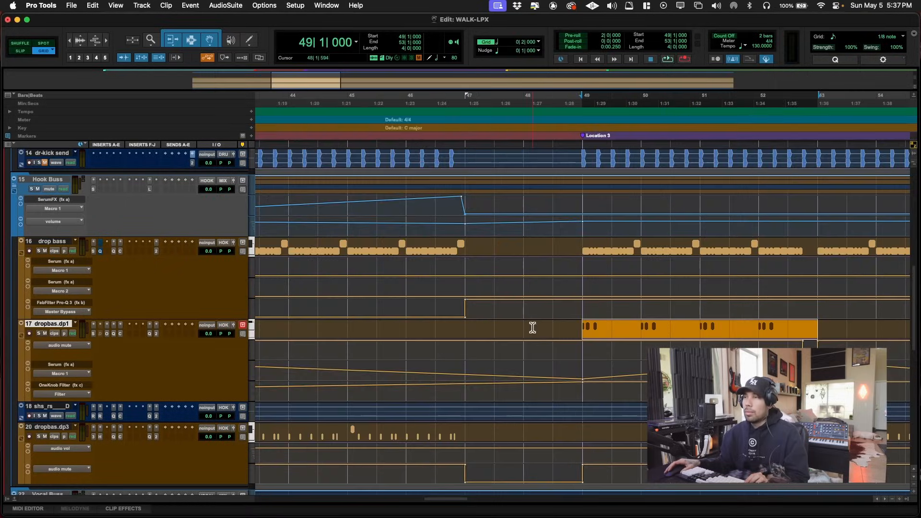
pyautogui.press('r')
pyautogui.press('r')
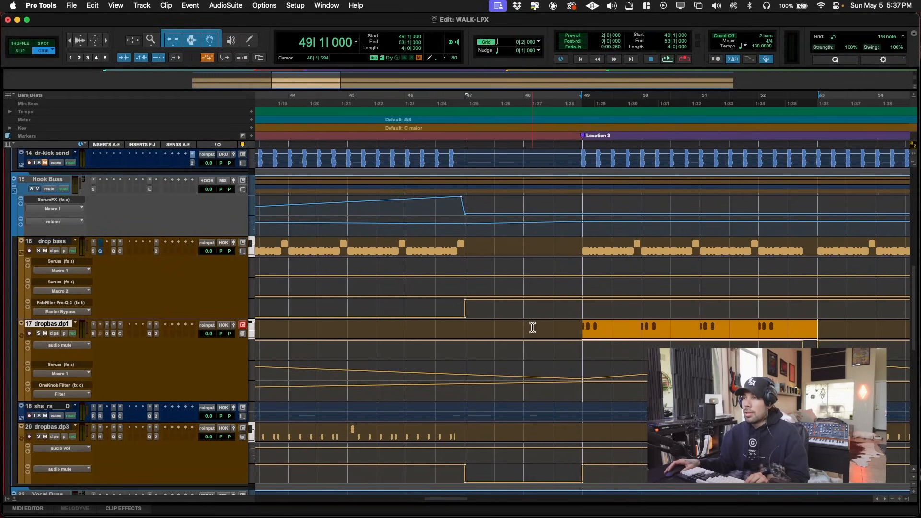
pyautogui.press('t')
pyautogui.scroll(-5, 533, 331)
pyautogui.scroll(3, 536, 332)
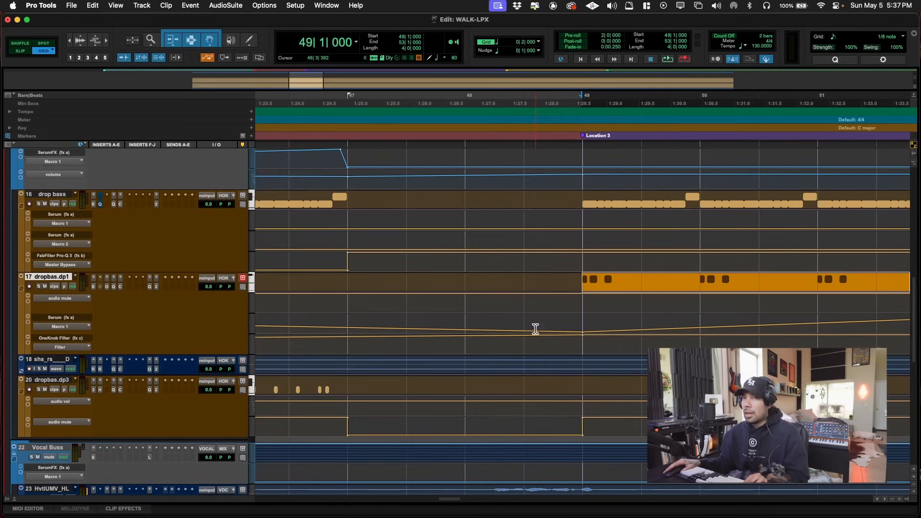
pyautogui.hscroll(10, 538, 331)
pyautogui.hscroll(-15, 369, 349)
pyautogui.hscroll(5, 383, 346)
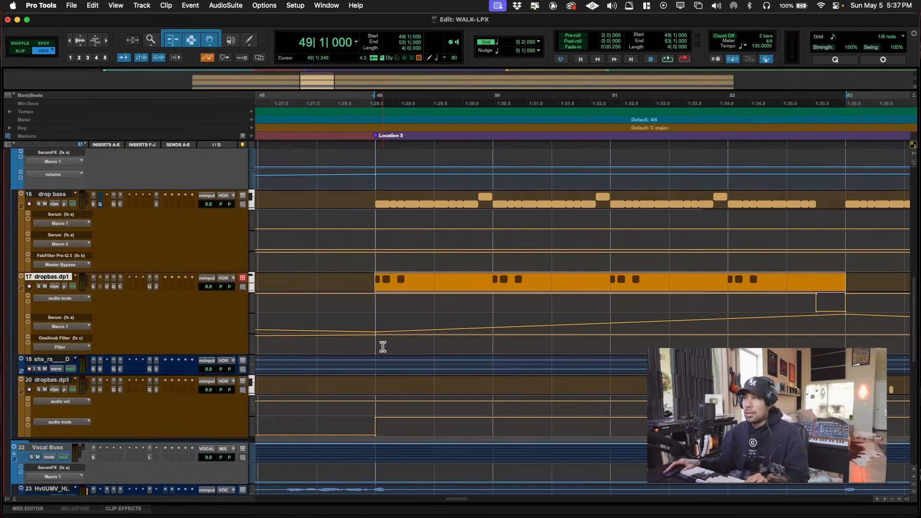
# - Open the Serum instrument on the dropbas.dp1 track and play the selected bars with the track soloed
pyautogui.click(93, 286)
pyautogui.moveTo(355, 122); pyautogui.dragTo(443, 21)
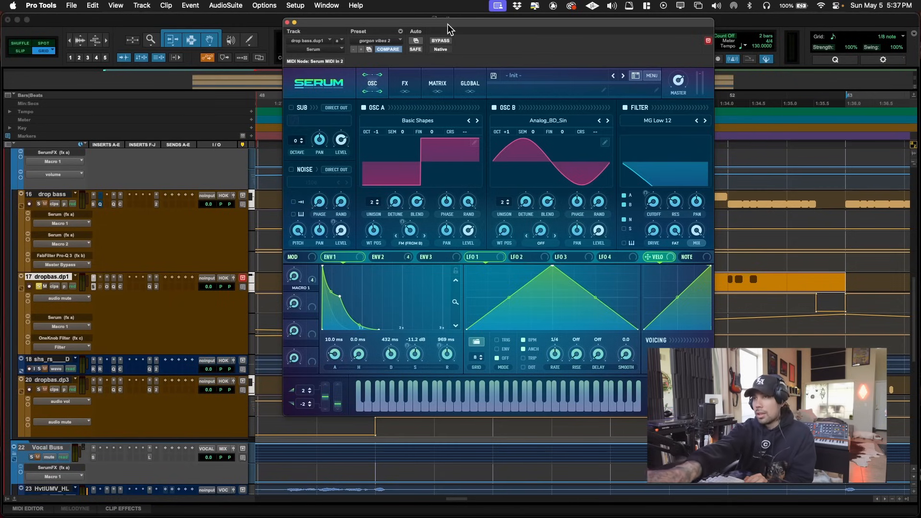
pyautogui.press('space')
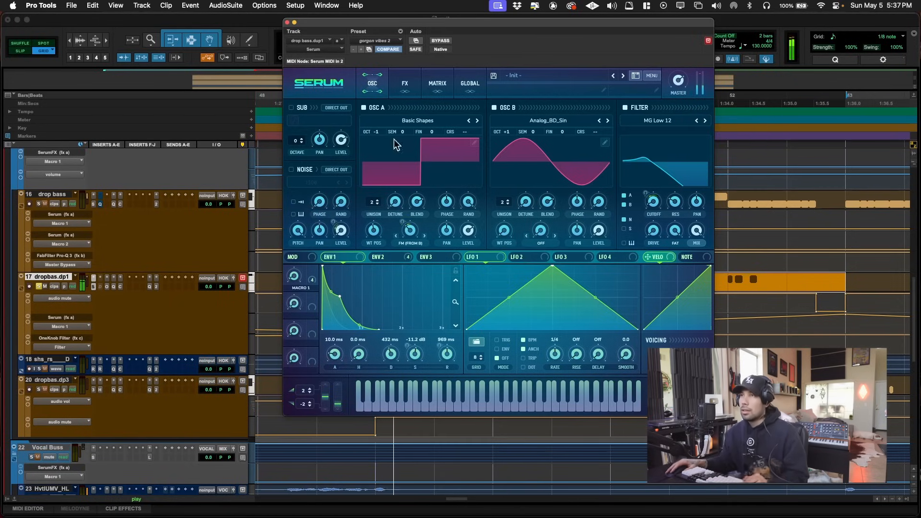
# - Compare the bass sound with Serum's oscillator B, and its filter, switched off and back on
pyautogui.click(494, 107)
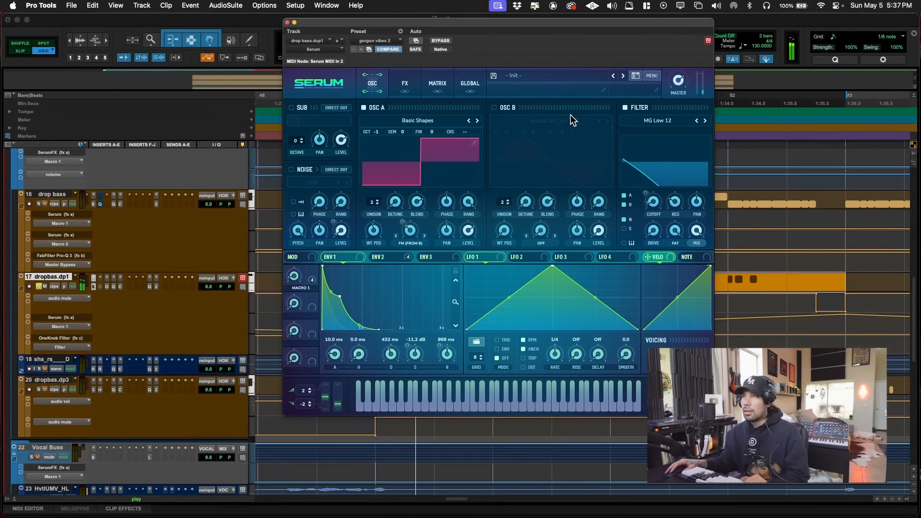
pyautogui.click(494, 107)
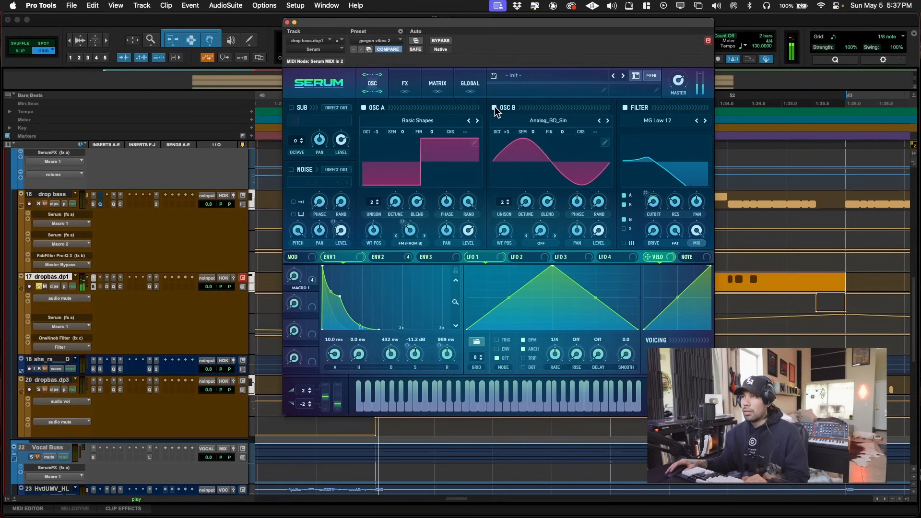
pyautogui.click(625, 108)
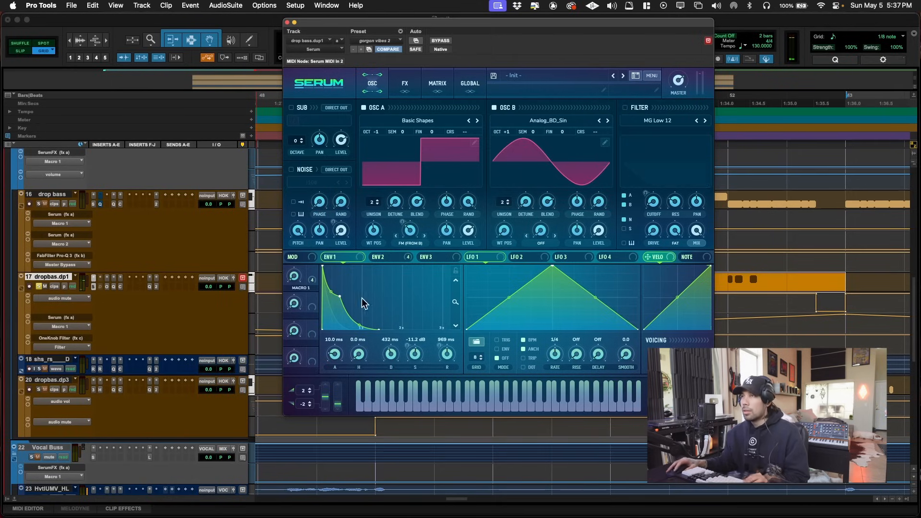
pyautogui.click(624, 108)
# - Replay the soloed bass selection with the Serum window open and stop playback
pyautogui.moveTo(455, 133)
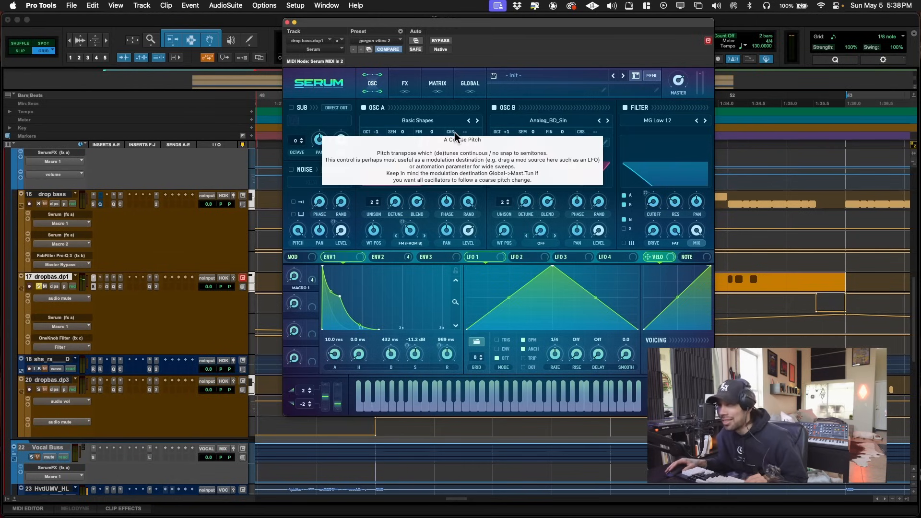
pyautogui.press('super+Tab')
pyautogui.click(457, 117)
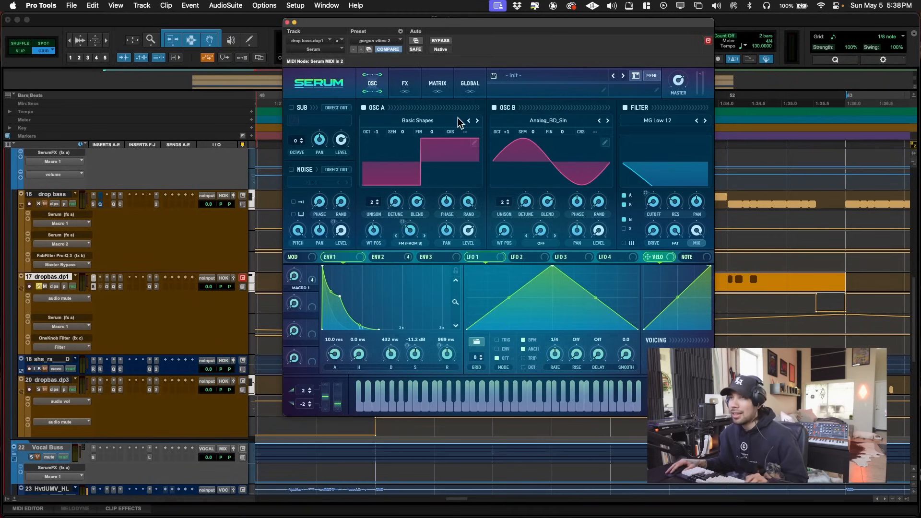
pyautogui.press('space')
pyautogui.press('space')
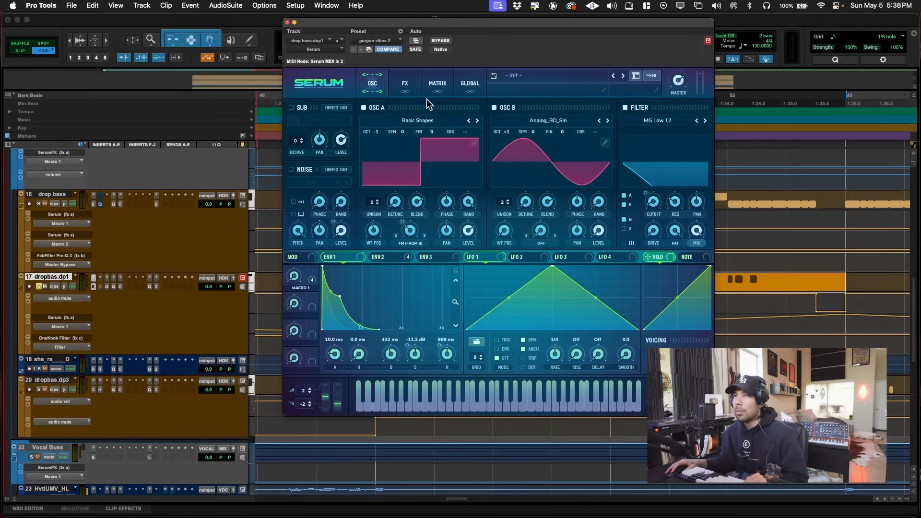
# - Examine the delay and equalizer on Serum's FX page and return to the oscillator page
pyautogui.click(416, 88)
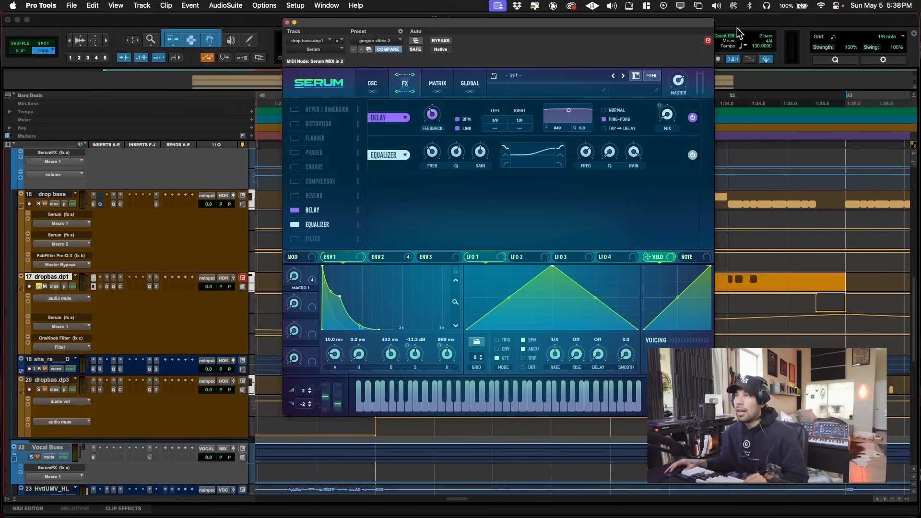
pyautogui.moveTo(682, 22); pyautogui.dragTo(645, 61)
pyautogui.click(333, 122)
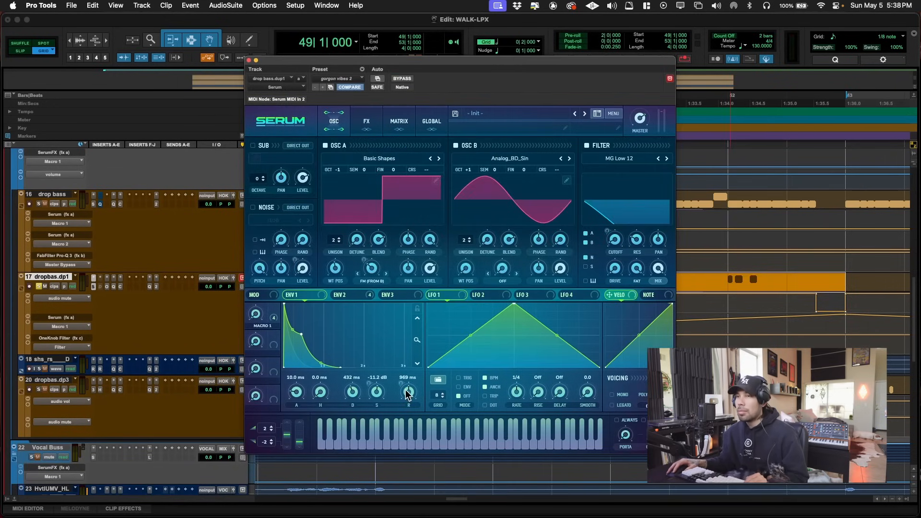
# - Close the Serum window and reselect bars 49 to 53 of the dropbas.dp1 clip
pyautogui.click(743, 278)
pyautogui.click(743, 291)
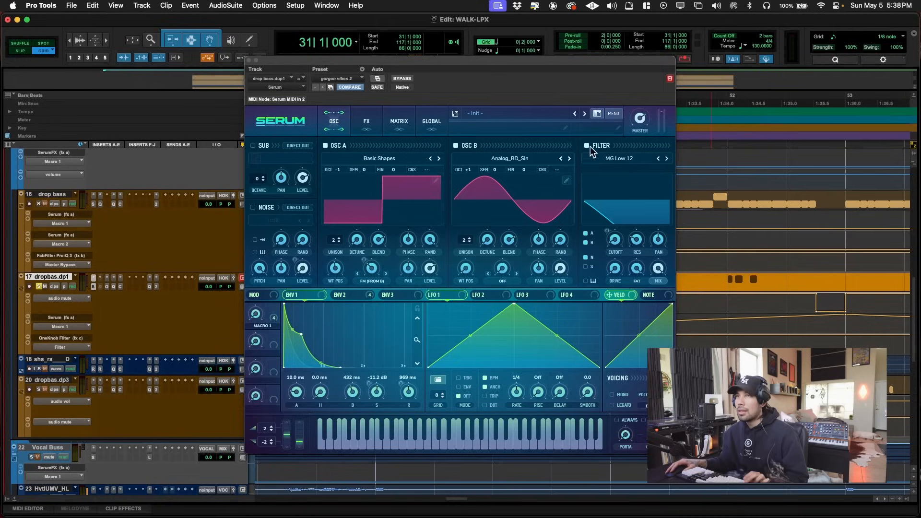
pyautogui.press('super+w')
pyautogui.moveTo(376, 291); pyautogui.dragTo(839, 298)
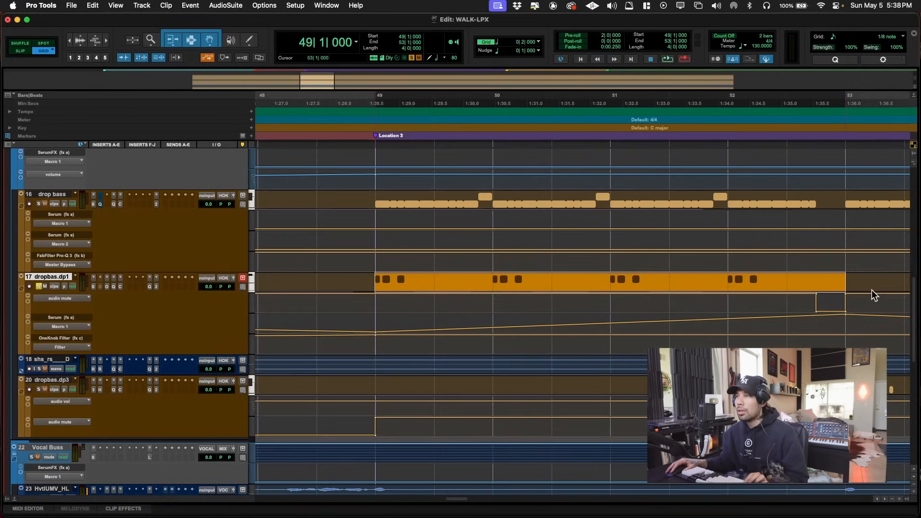
pyautogui.press('r')
pyautogui.press('r')
# - Select the dropbas.dp1 clip with its audio mute and Serum Macro 1 automation over bars 49 to 53, and audition it in solo
pyautogui.moveTo(530, 318); pyautogui.dragTo(649, 321)
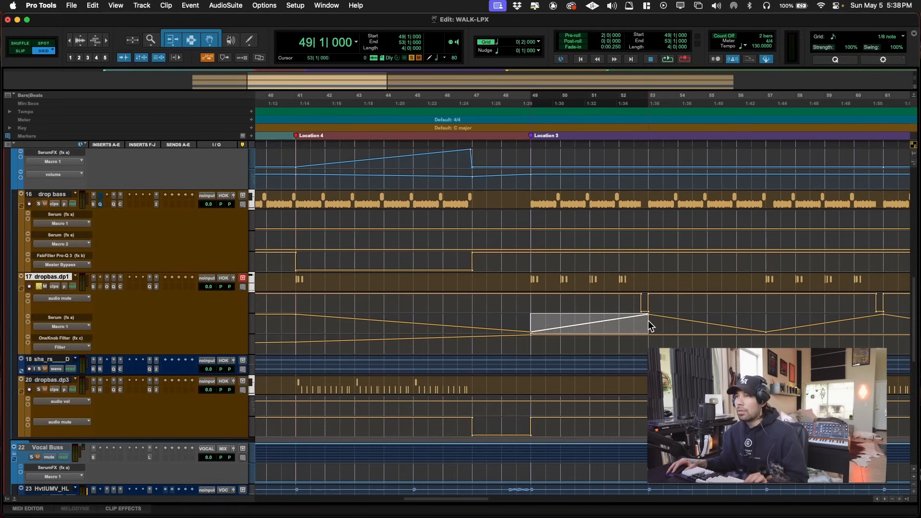
pyautogui.keyDown('shift'); pyautogui.click(532, 278); pyautogui.keyUp('shift')
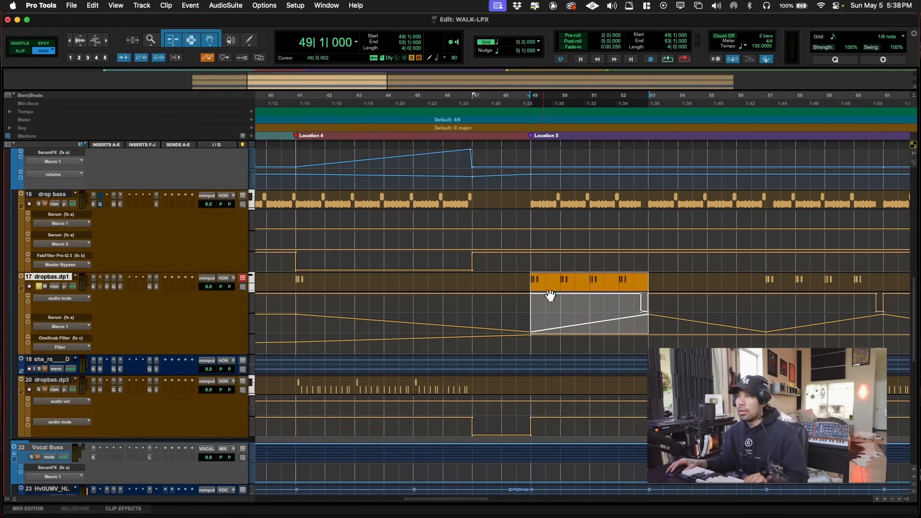
pyautogui.press('space')
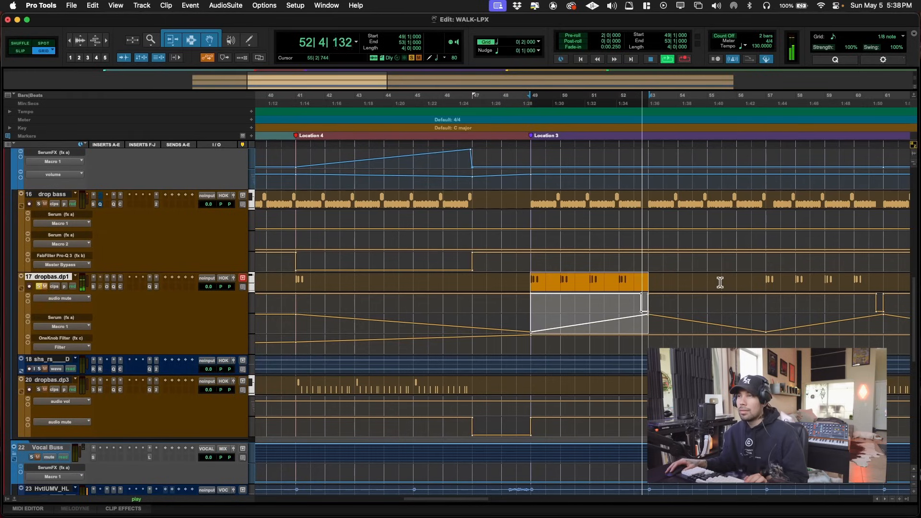
pyautogui.press('space')
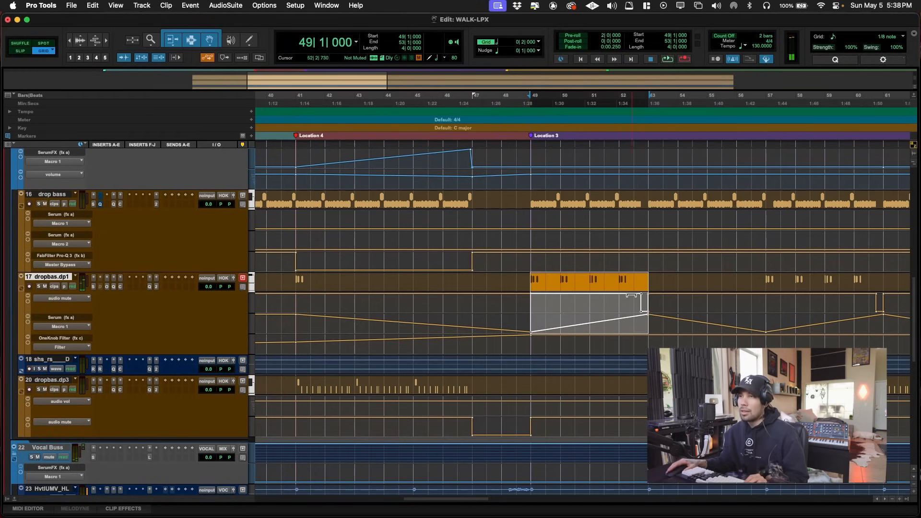
# - Play the mix from bar 52 and select bars 53 to 57 of the dropbas.dp3 clip
pyautogui.hscroll(5, 632, 335)
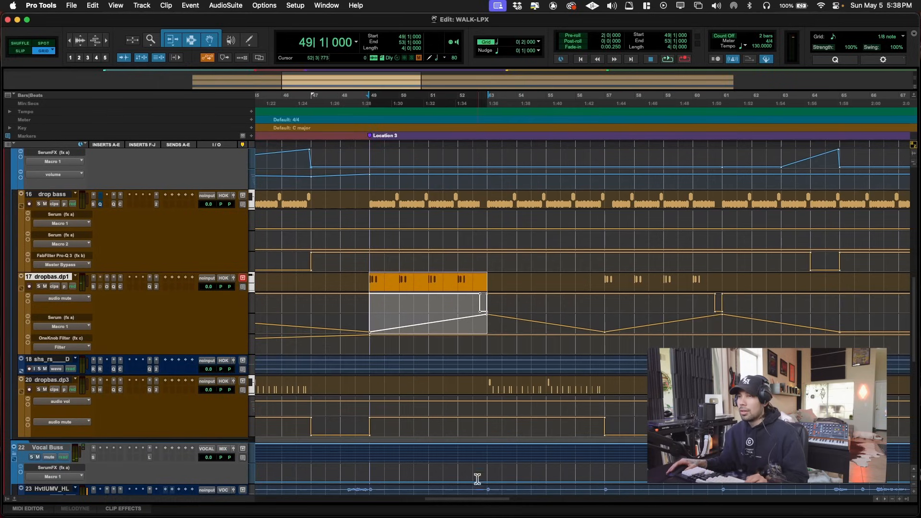
pyautogui.click(499, 388)
pyautogui.moveTo(499, 387); pyautogui.dragTo(610, 389)
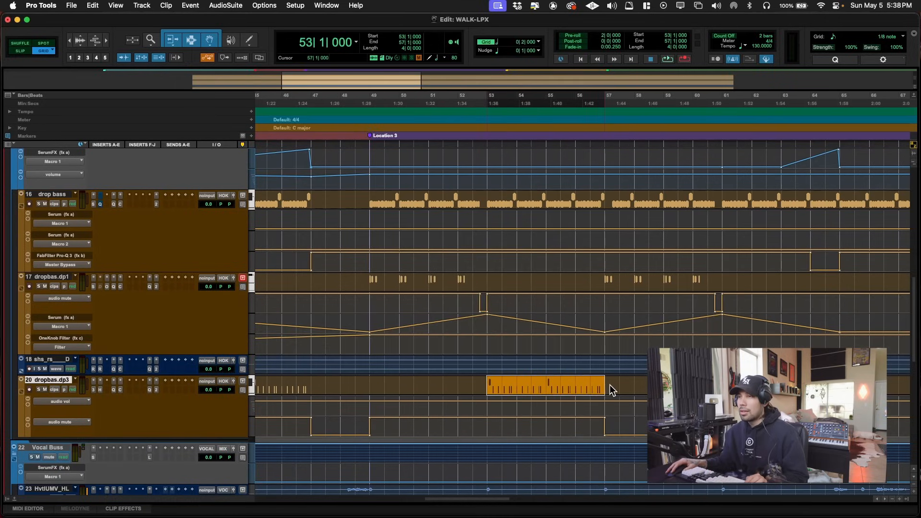
pyautogui.click(451, 382)
pyautogui.press('space')
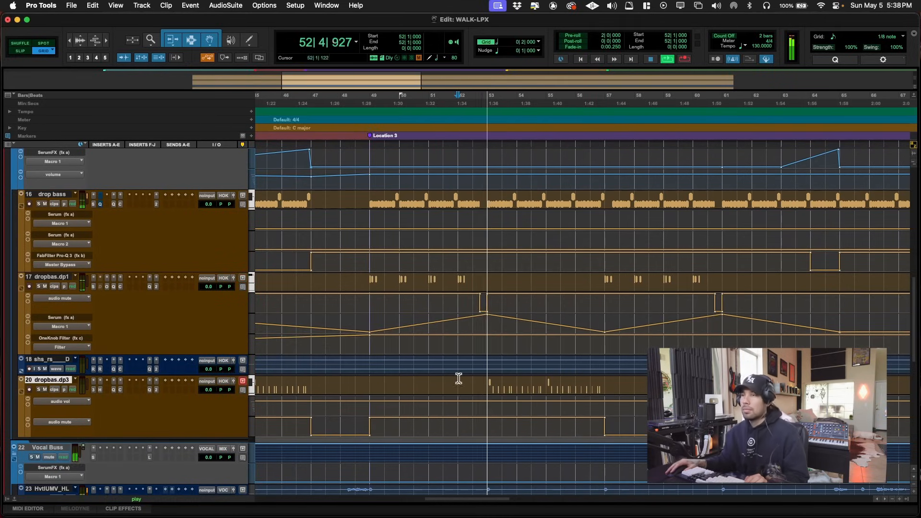
pyautogui.moveTo(501, 390); pyautogui.dragTo(599, 382)
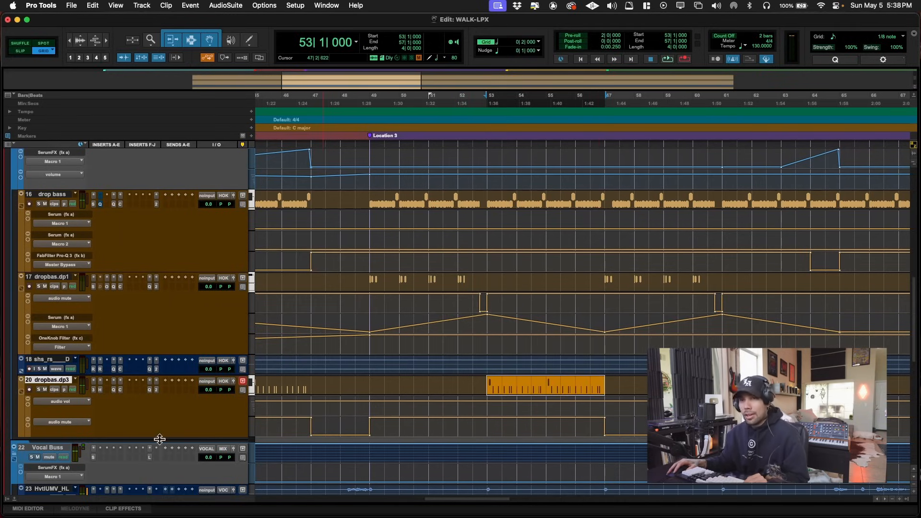
# - Open Rave Generator III on the dropbas.dp3 track, examine its sounds and preset list, and close the plug-in
pyautogui.click(92, 382)
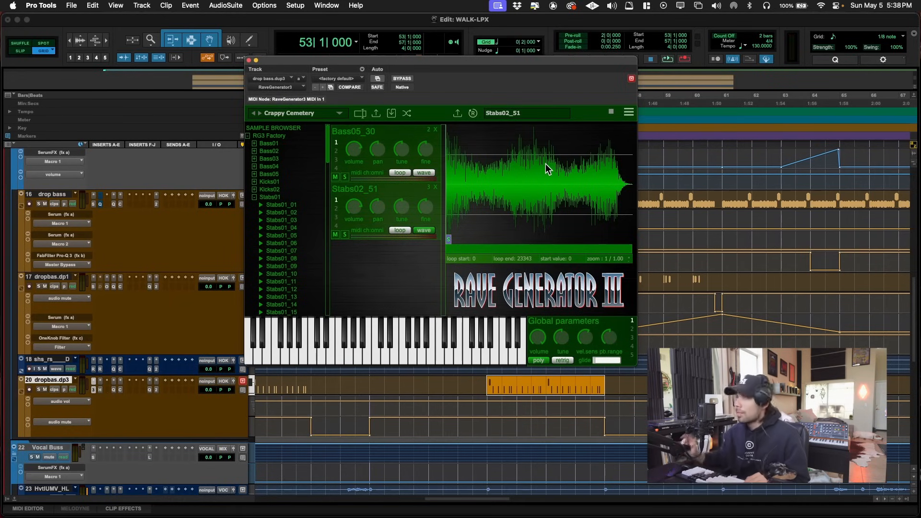
pyautogui.moveTo(490, 54); pyautogui.dragTo(527, 65)
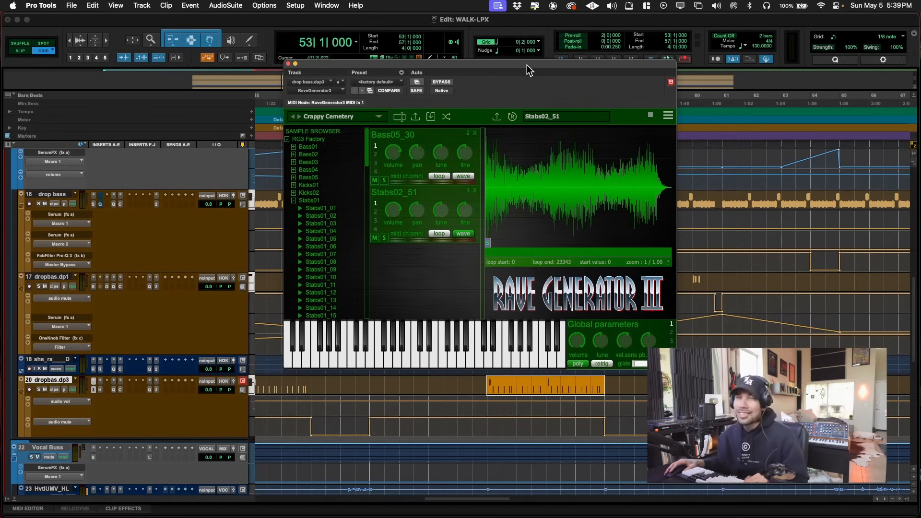
pyautogui.moveTo(521, 64); pyautogui.dragTo(512, 119)
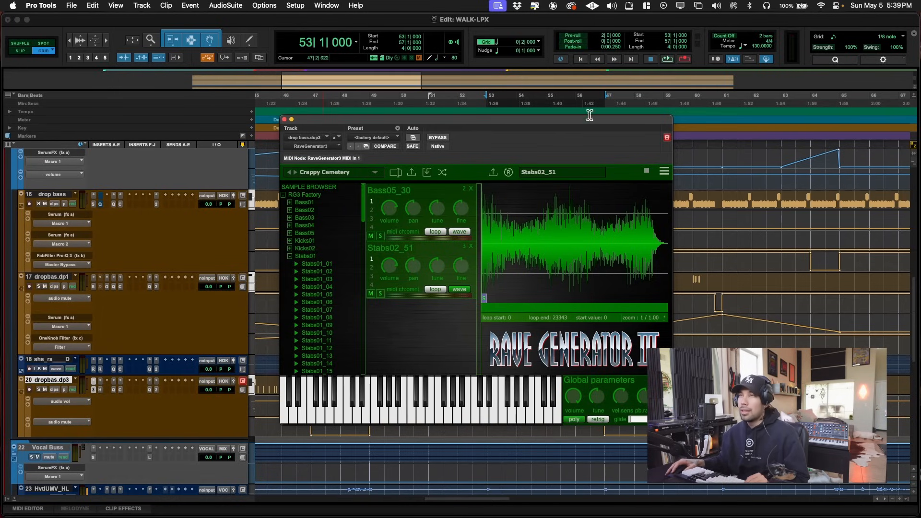
pyautogui.moveTo(537, 118); pyautogui.dragTo(501, 157)
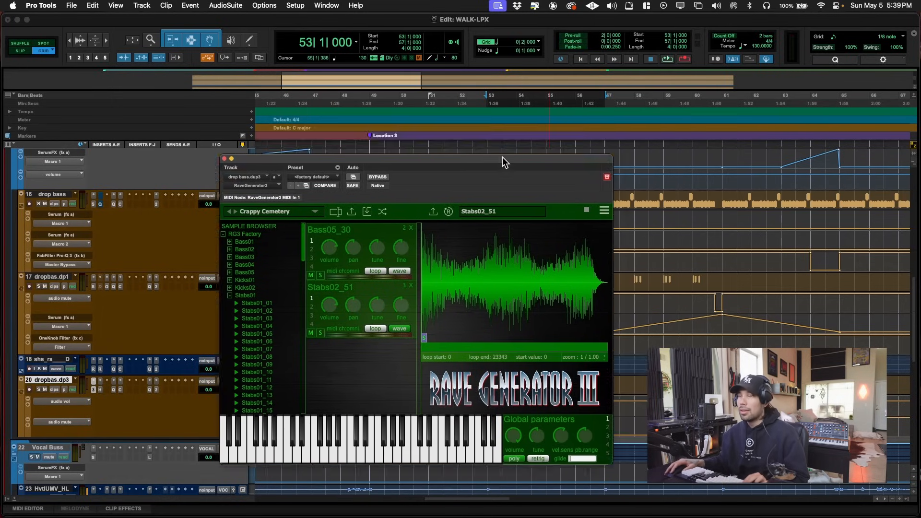
pyautogui.click(292, 215)
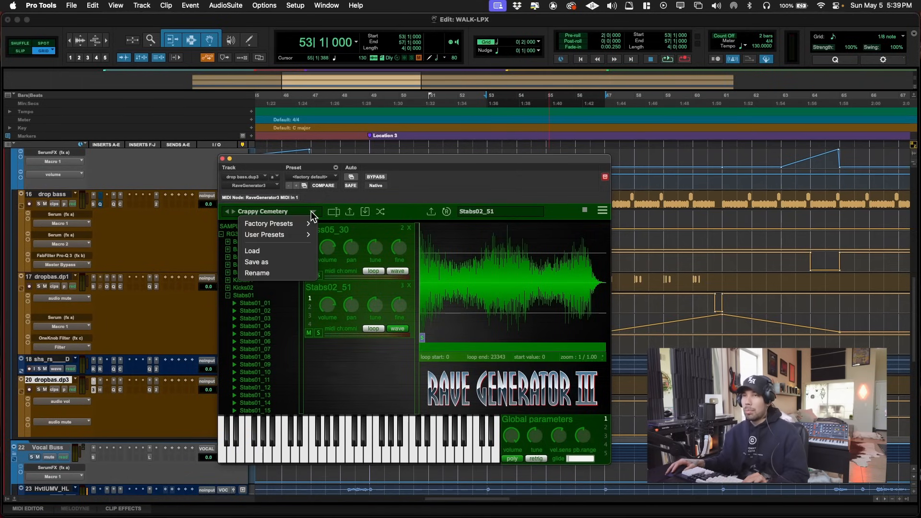
pyautogui.moveTo(429, 161); pyautogui.dragTo(474, 125)
pyautogui.press('super+w')
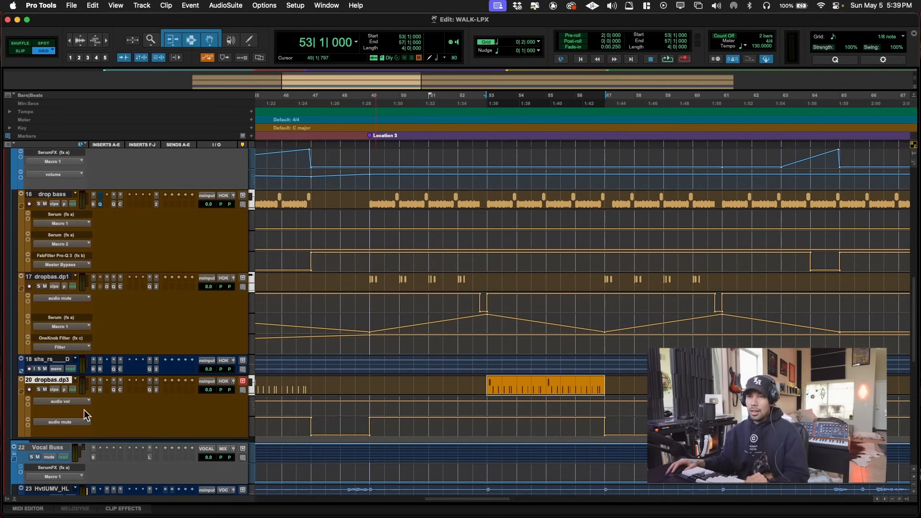
# - Examine the H-Delay insert on dropbas.dp3 while playing the mix from bar 53, and close the plug-in
pyautogui.click(100, 389)
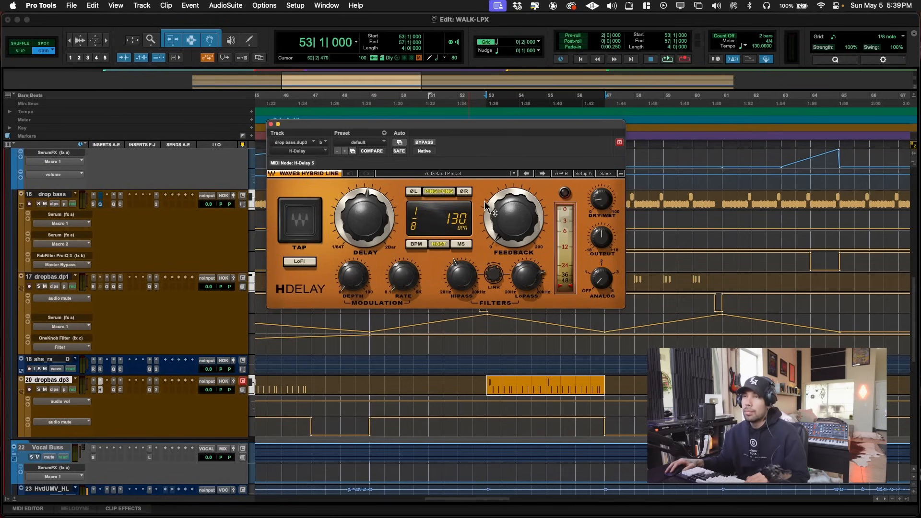
pyautogui.moveTo(478, 127); pyautogui.dragTo(510, 119)
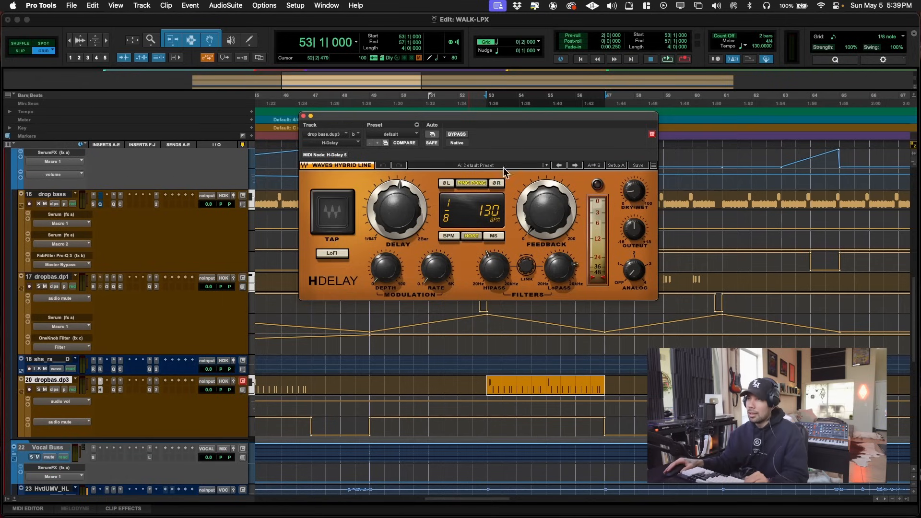
pyautogui.moveTo(498, 120); pyautogui.dragTo(477, 120)
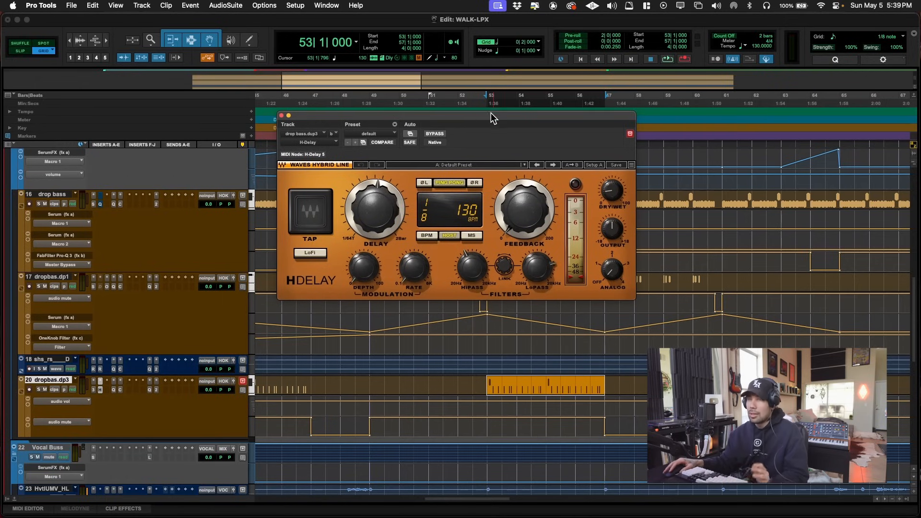
pyautogui.press('space')
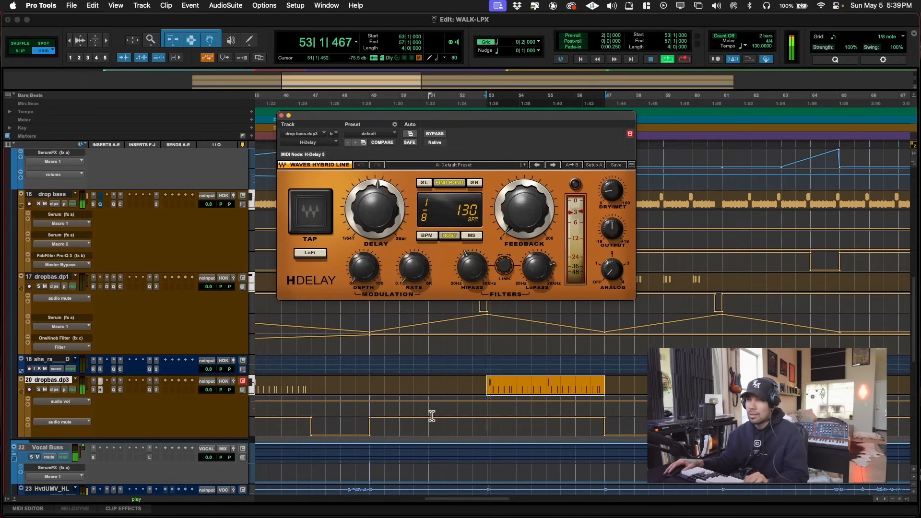
pyautogui.scroll(-3, 584, 390)
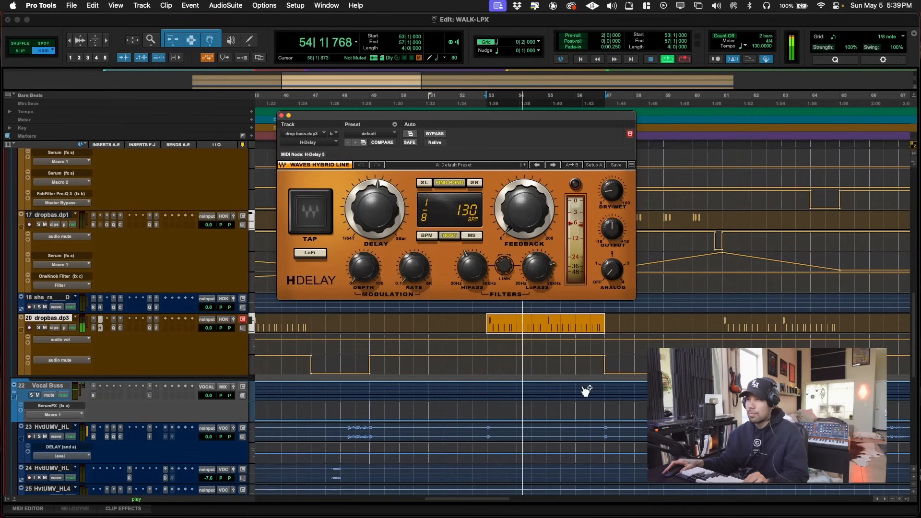
pyautogui.press('space')
pyautogui.scroll(3, 581, 388)
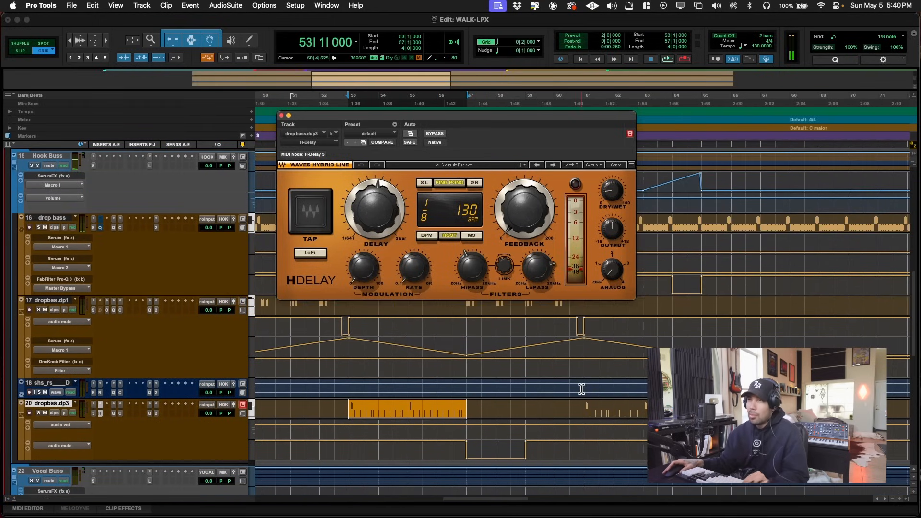
pyautogui.press('super+w')
# - Find the shs_rs clip's part at Location 5 and place the edit cursor there at bar 97
pyautogui.press('r')
pyautogui.press('r')
pyautogui.scroll(-3, 582, 388)
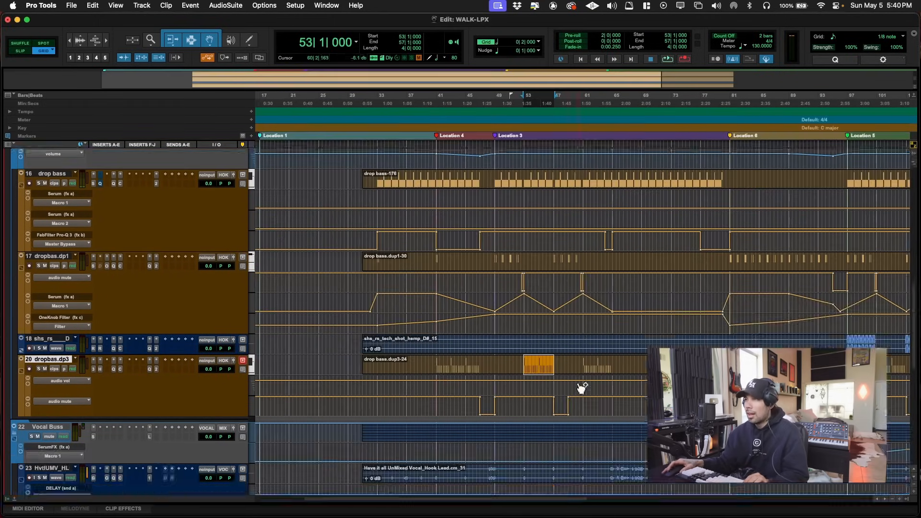
pyautogui.hscroll(8, 575, 386)
pyautogui.hscroll(-5, 573, 385)
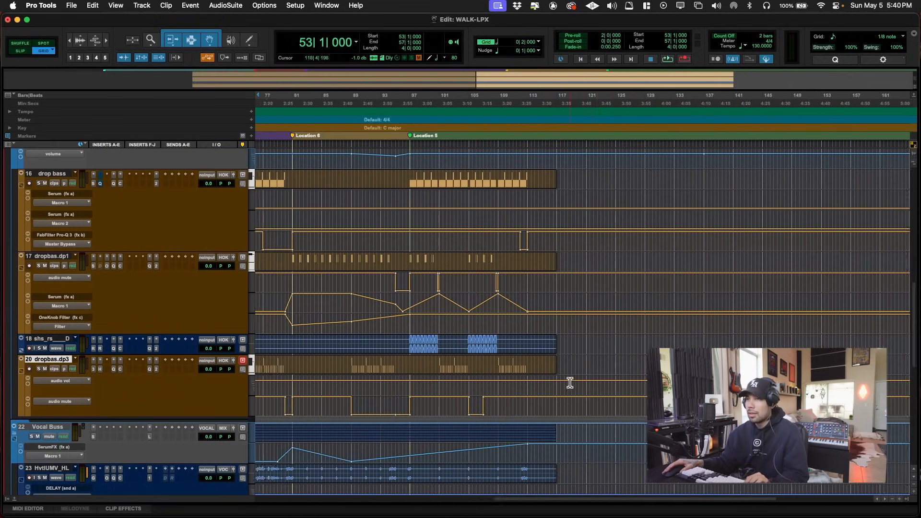
pyautogui.click(503, 349)
pyautogui.press('t')
pyautogui.press('t')
pyautogui.press('t')
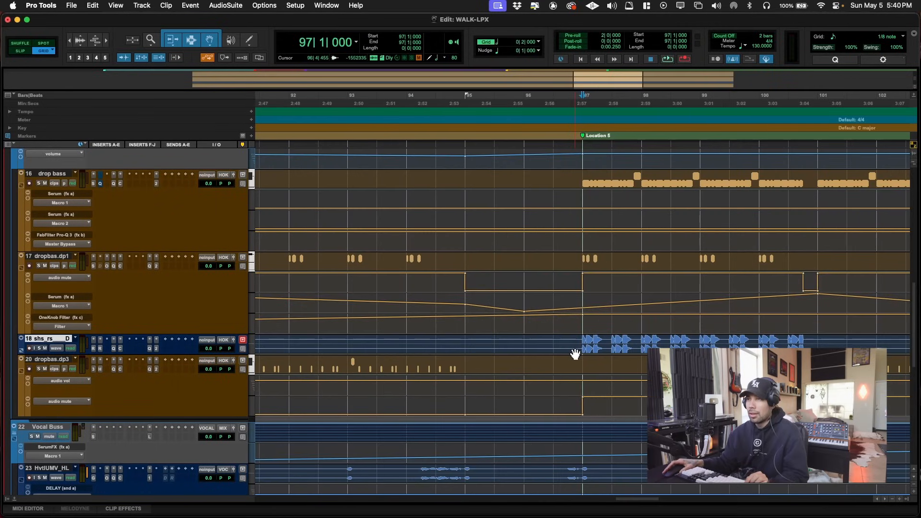
# - Solo dropbas.dp1 and play it from bar 97 with Serum's FX page open, ending with the plug-in closed
pyautogui.click(582, 263)
pyautogui.hotkey('shift', 's')
pyautogui.click(94, 265)
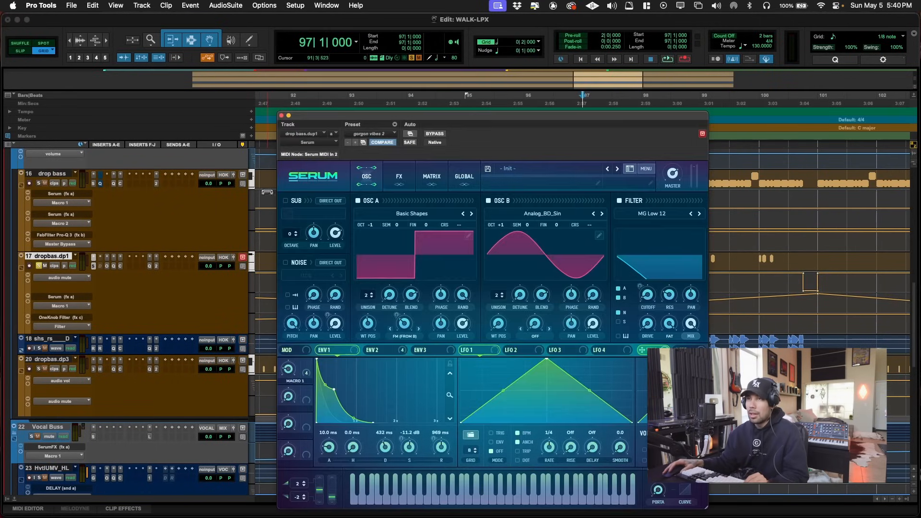
pyautogui.click(398, 176)
pyautogui.press('space')
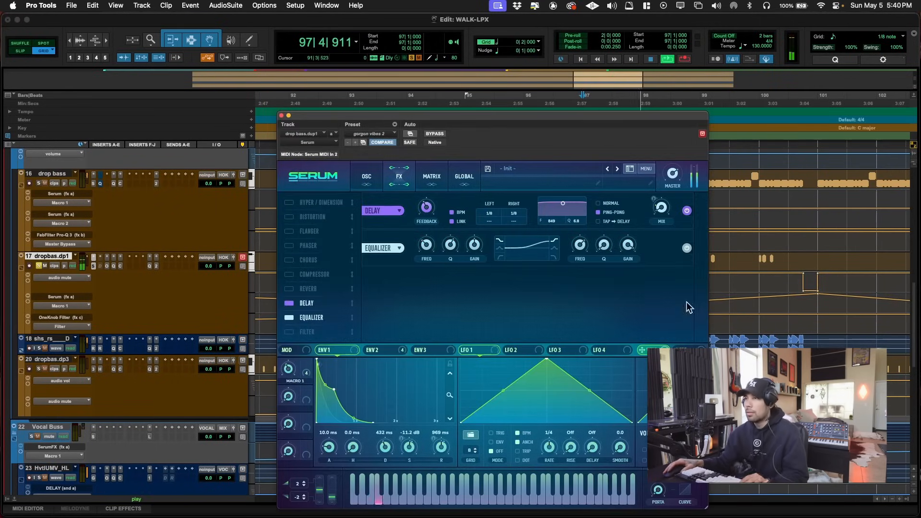
pyautogui.press('super+w')
pyautogui.press('space')
# - Select bars 97 to 101 of the shs_rs clip and audition the selection
pyautogui.moveTo(583, 340); pyautogui.dragTo(693, 342)
pyautogui.hscroll(3, 693, 341)
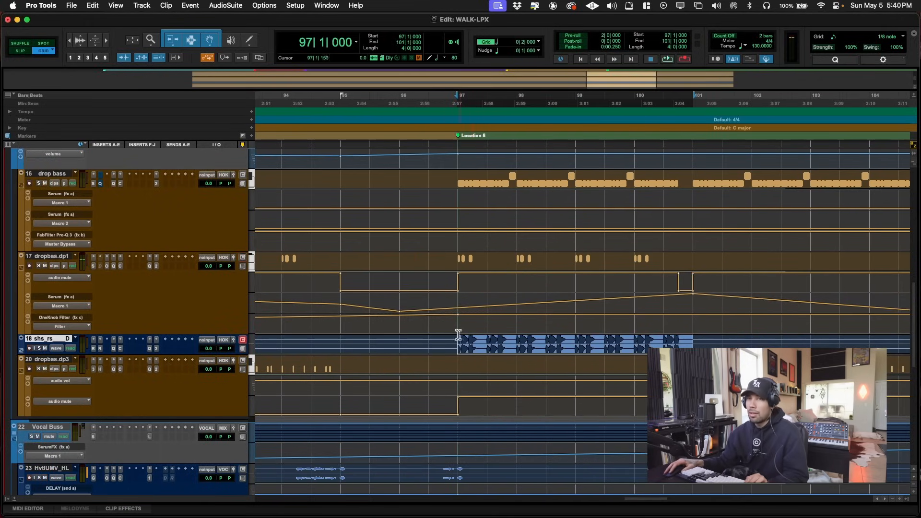
pyautogui.press('space')
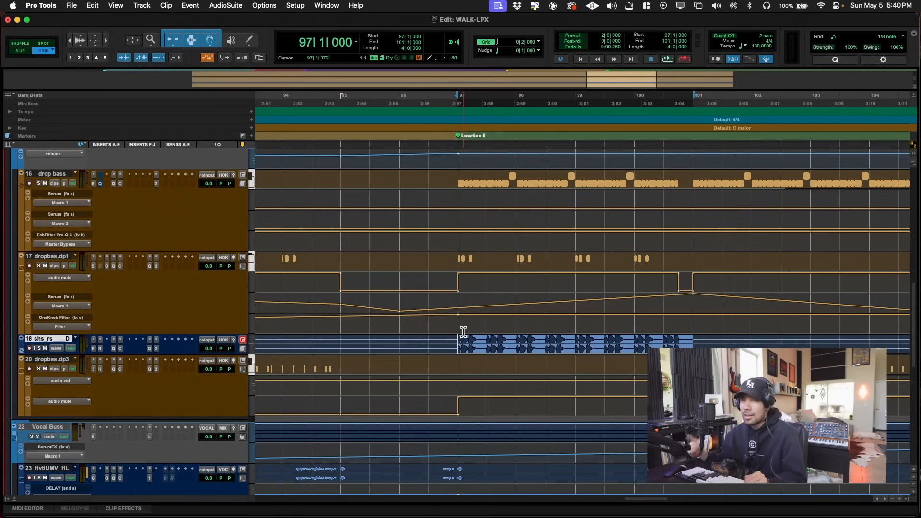
pyautogui.press('space')
pyautogui.press('space')
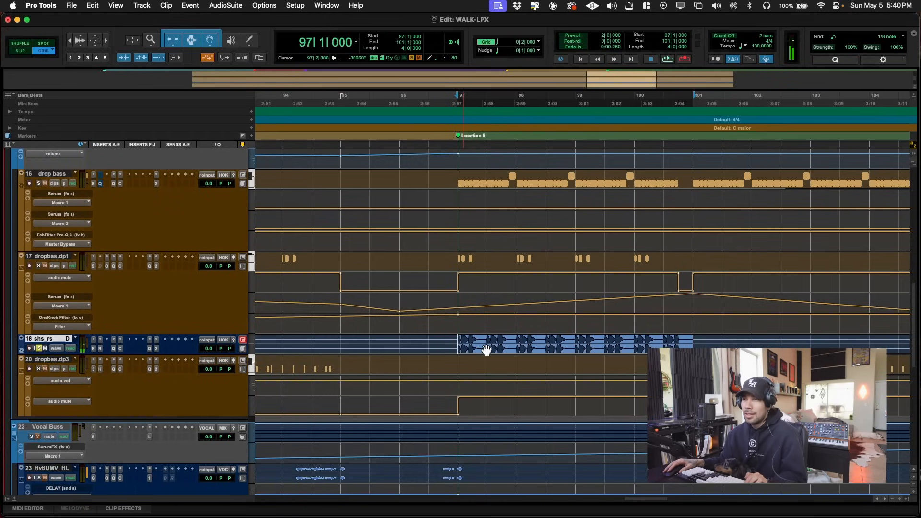
# - Open the Relay insert on shs_rs, make the track's inserts inactive and audition the dry clip in solo
pyautogui.click(93, 349)
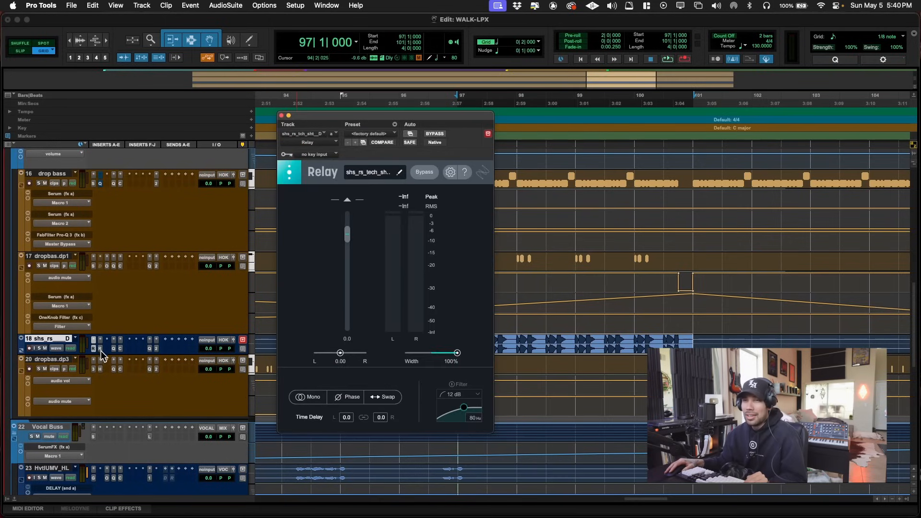
pyautogui.keyDown('ctrl'); pyautogui.keyDown('super'); pyautogui.click(94, 348); pyautogui.keyUp('super'); pyautogui.keyUp('ctrl')
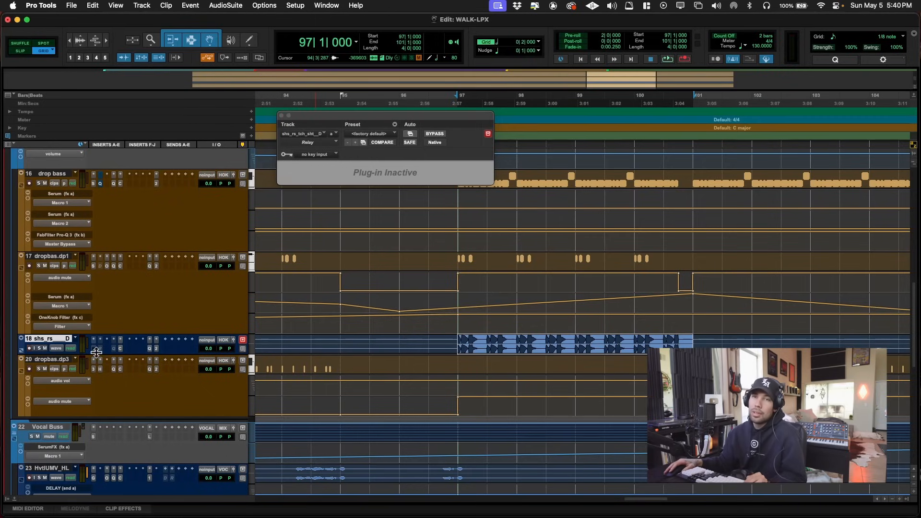
pyautogui.hotkey('shift', 's')
pyautogui.press('space')
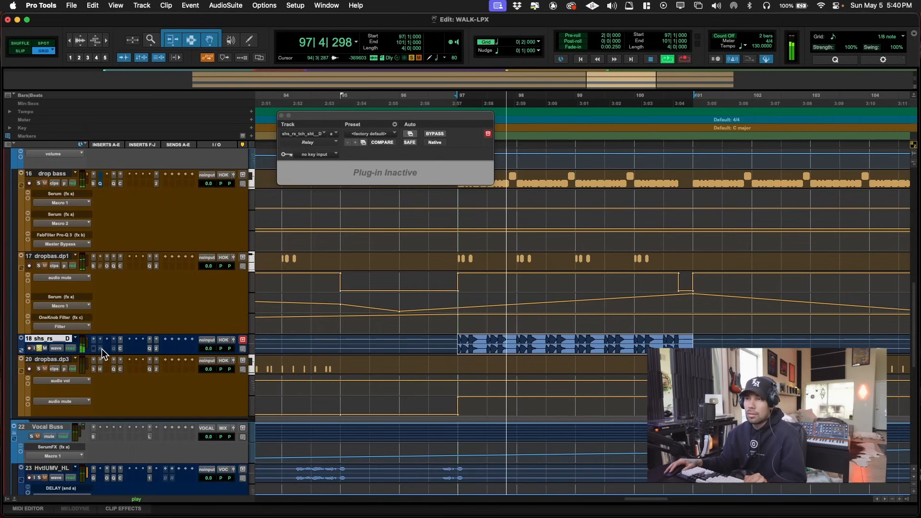
pyautogui.press('space')
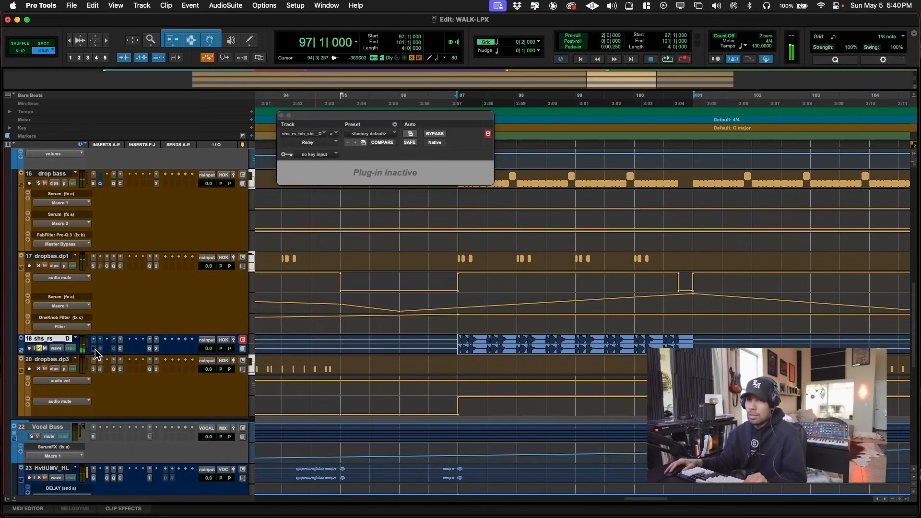
# - Reactivate the Relay and FabFilter Pro-R inserts on shs_rs, auditioning the clip after each change
pyautogui.keyDown('ctrl'); pyautogui.keyDown('super'); pyautogui.click(94, 348); pyautogui.keyUp('super'); pyautogui.keyUp('ctrl')
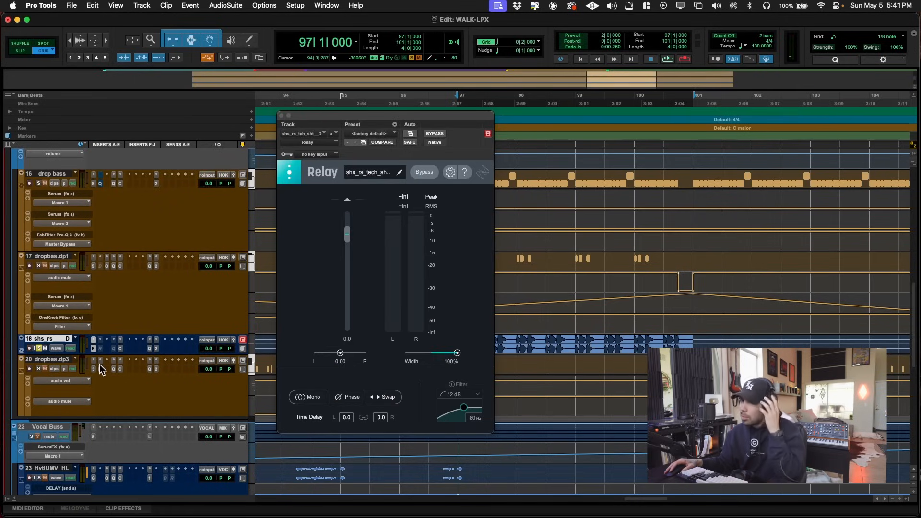
pyautogui.press('space')
pyautogui.press('space')
pyautogui.keyDown('ctrl'); pyautogui.keyDown('super'); pyautogui.click(99, 348); pyautogui.keyUp('super'); pyautogui.keyUp('ctrl')
pyautogui.press('space')
pyautogui.press('space')
pyautogui.click(39, 348)
pyautogui.press('space')
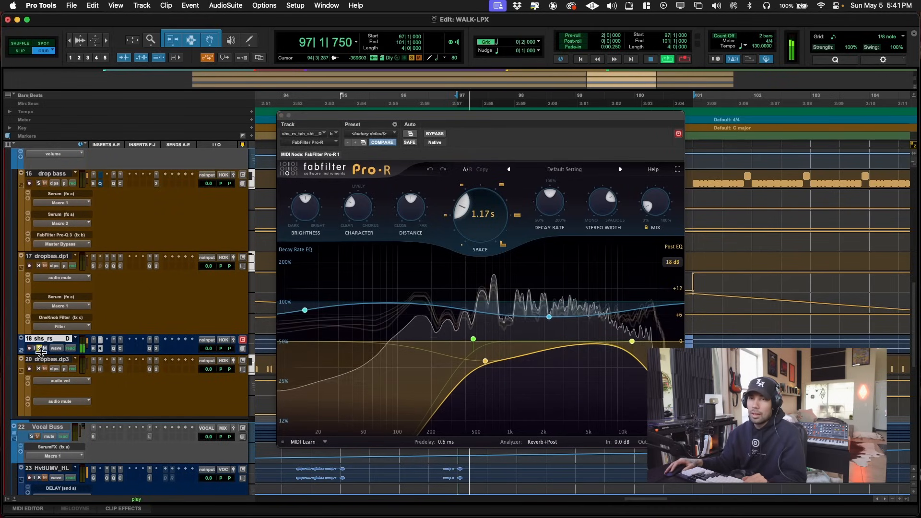
pyautogui.press('space')
# - Open FabFilter Pro-Q 3 on shs_rs and examine its low-cut filter while playing the soloed clip
pyautogui.click(113, 349)
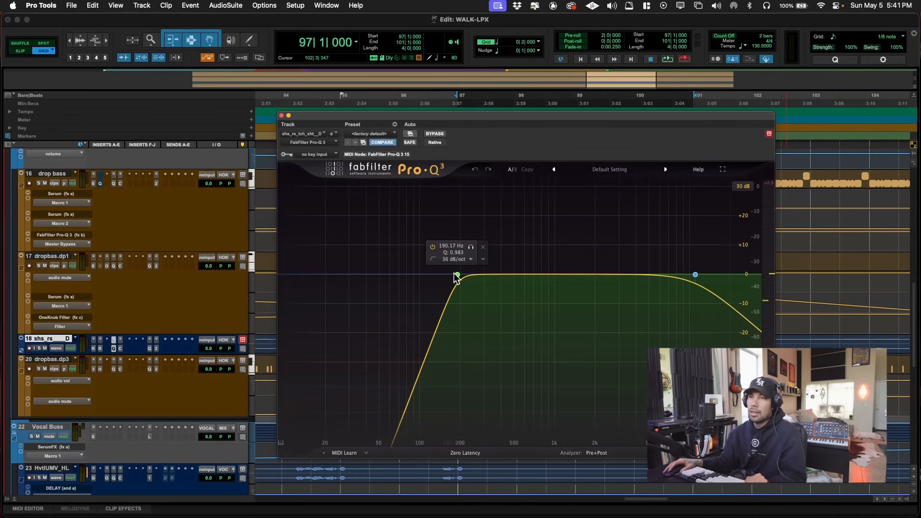
pyautogui.press('space')
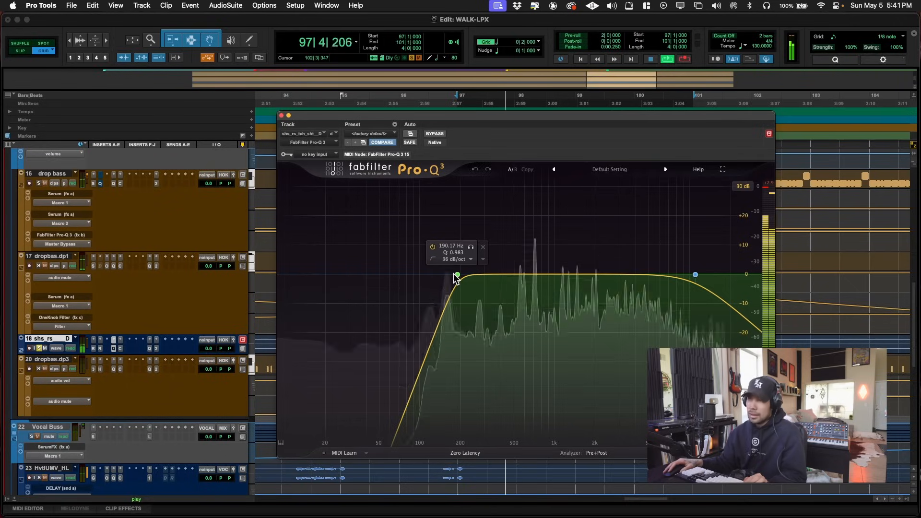
pyautogui.press('space')
pyautogui.press('space')
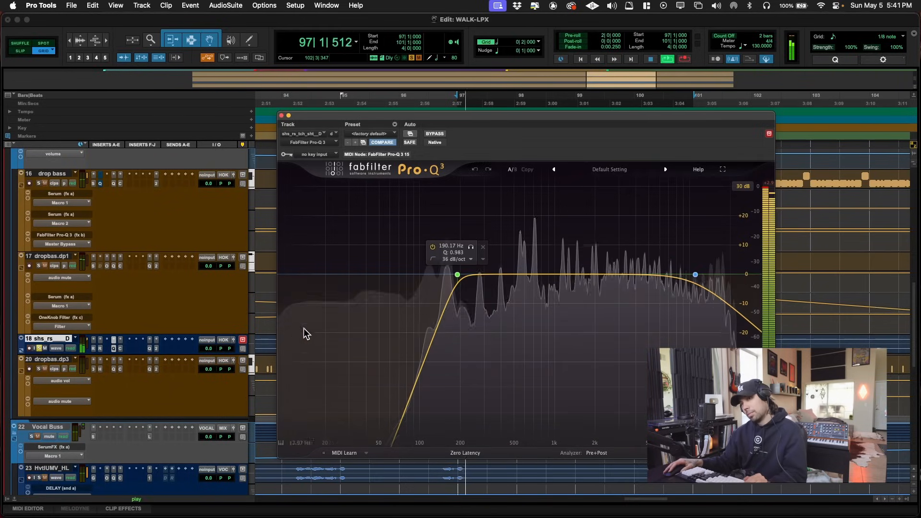
pyautogui.press('space')
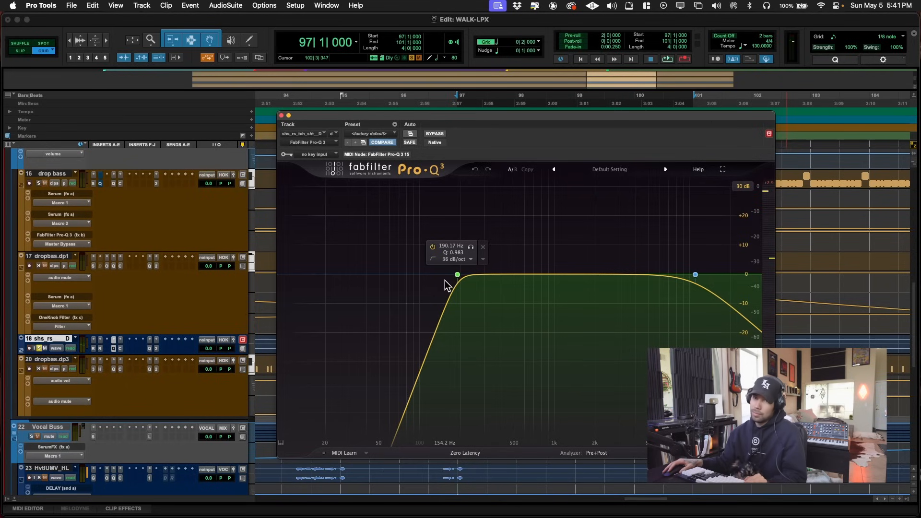
pyautogui.press('space')
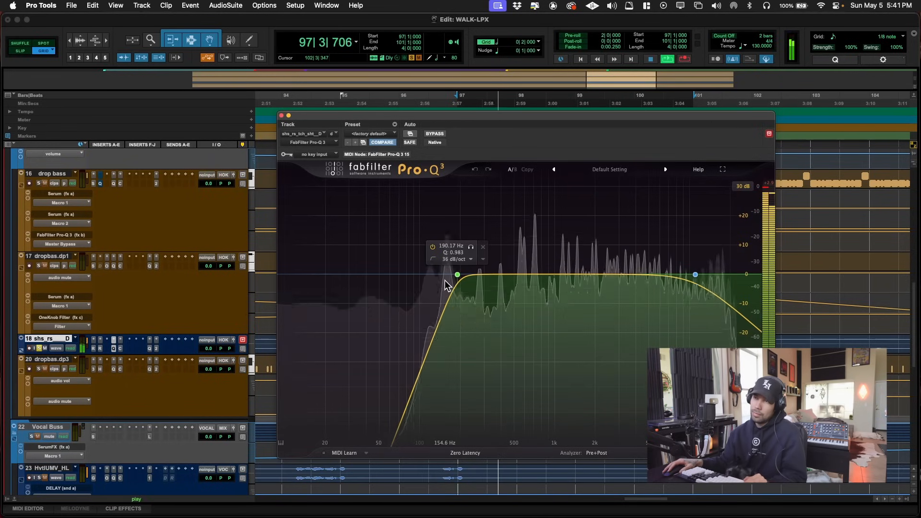
pyautogui.press('space')
# - Try a bell band at about 147 Hz in Pro-Q 3, adjusting its Q and gain during playback, and delete it
pyautogui.doubleClick(442, 309)
pyautogui.press('space')
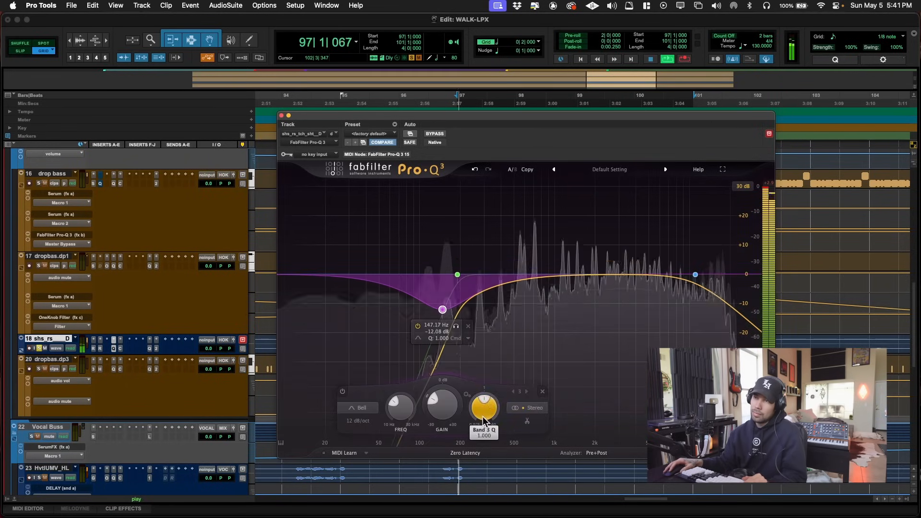
pyautogui.moveTo(484, 417); pyautogui.dragTo(479, 372)
pyautogui.moveTo(442, 310); pyautogui.dragTo(438, 255)
pyautogui.click(464, 226)
pyautogui.press('space')
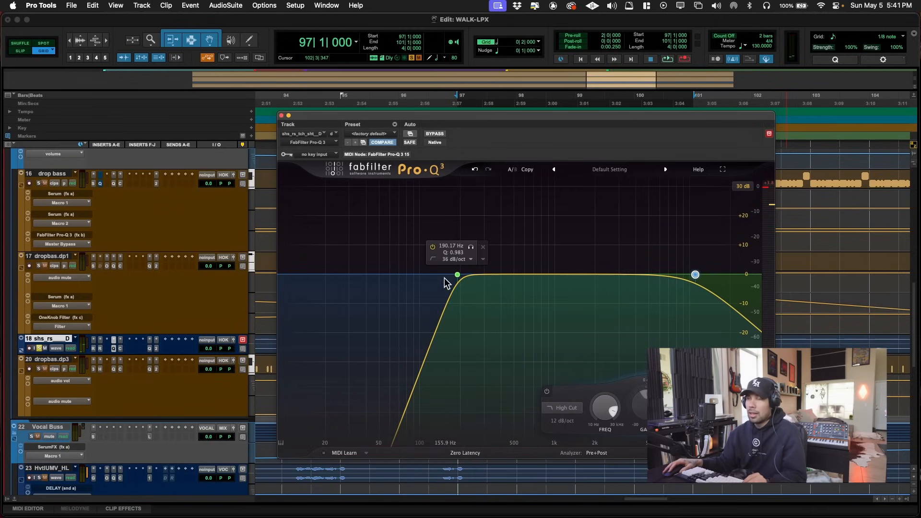
# - Try a bell dip at about 164 Hz in Pro-Q 3, delete the band and close the equalizer
pyautogui.doubleClick(449, 301)
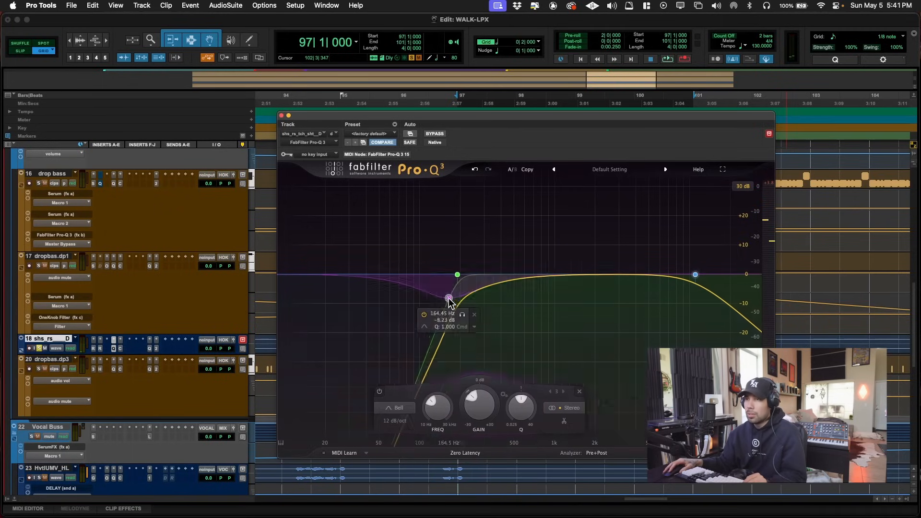
pyautogui.click(475, 317)
pyautogui.press('super+w')
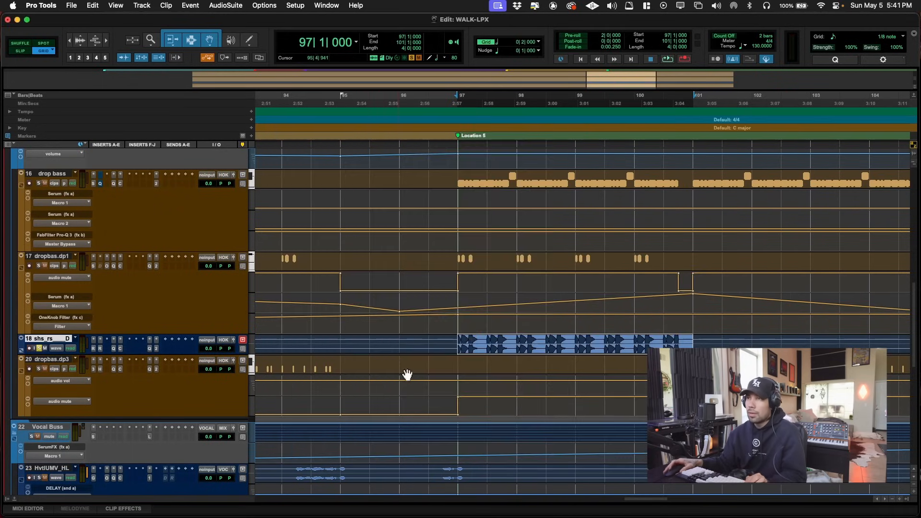
# - Select the drop bass clip from bar 97 to bar 101 and solo the track
pyautogui.scroll(3, 403, 369)
pyautogui.scroll(-1, 412, 370)
pyautogui.press('space')
pyautogui.press('space')
pyautogui.moveTo(456, 220); pyautogui.dragTo(695, 234)
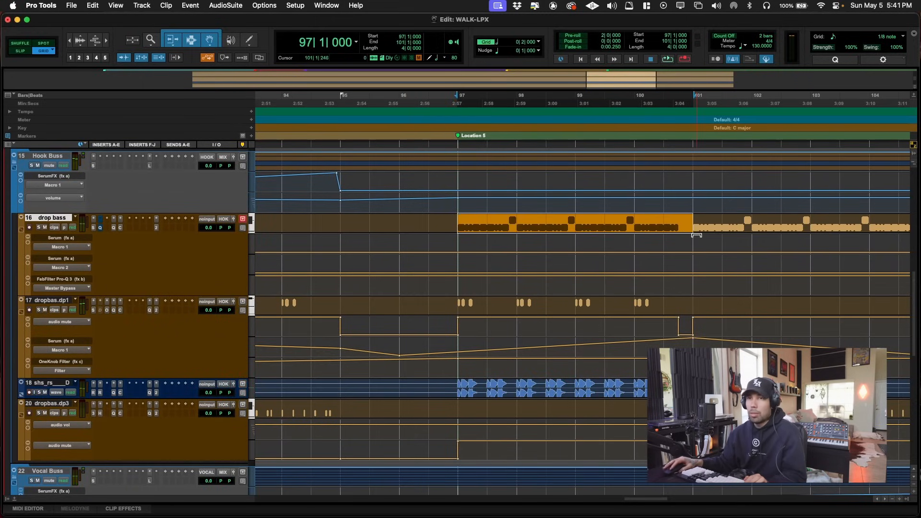
pyautogui.hotkey('shift', 's')
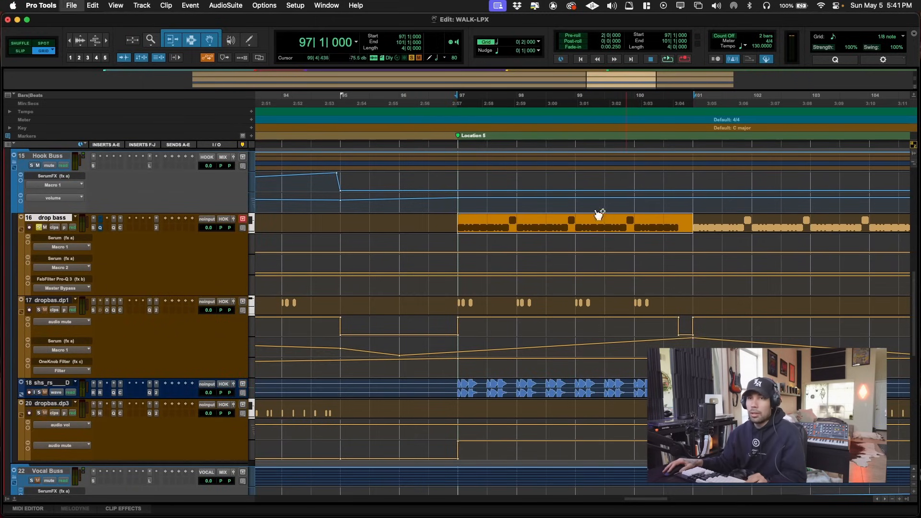
# - Open Serum on drop bass and examine its oscillator and FX pages, turning Oscillator A off and back on
pyautogui.click(93, 227)
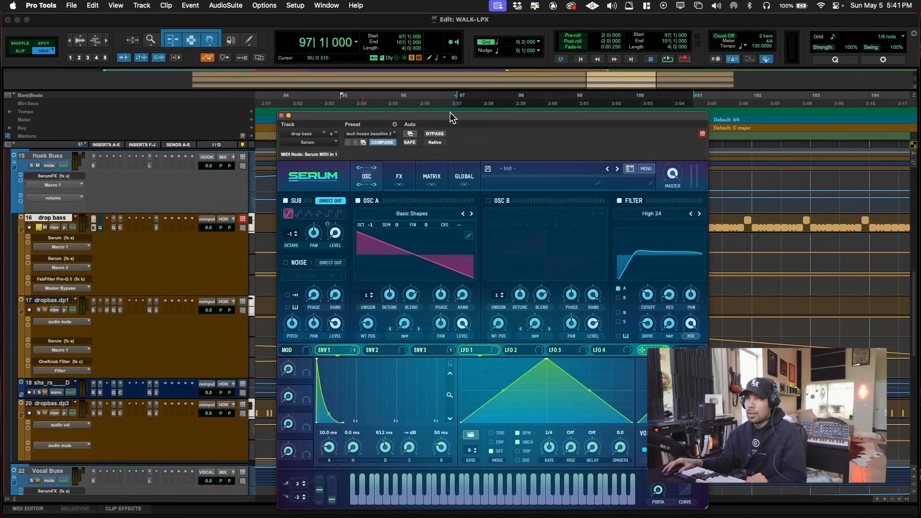
pyautogui.moveTo(453, 115); pyautogui.dragTo(417, 91)
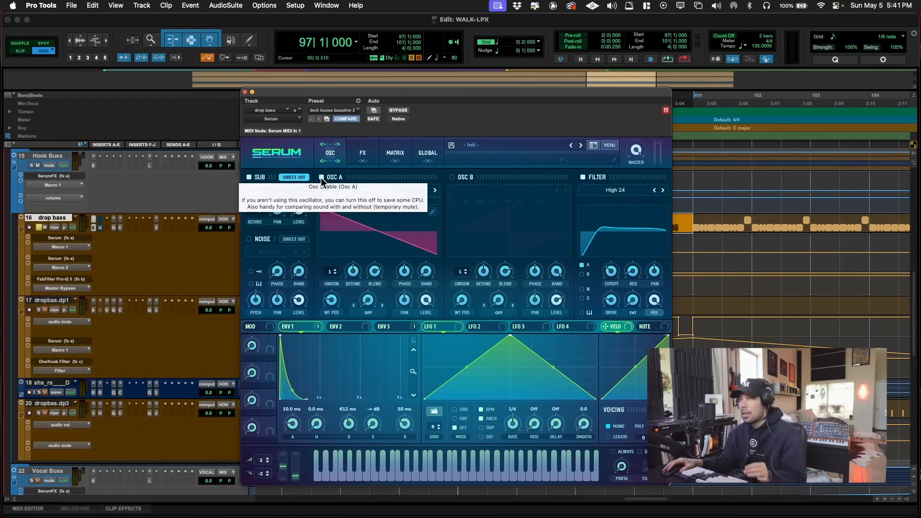
pyautogui.click(321, 178)
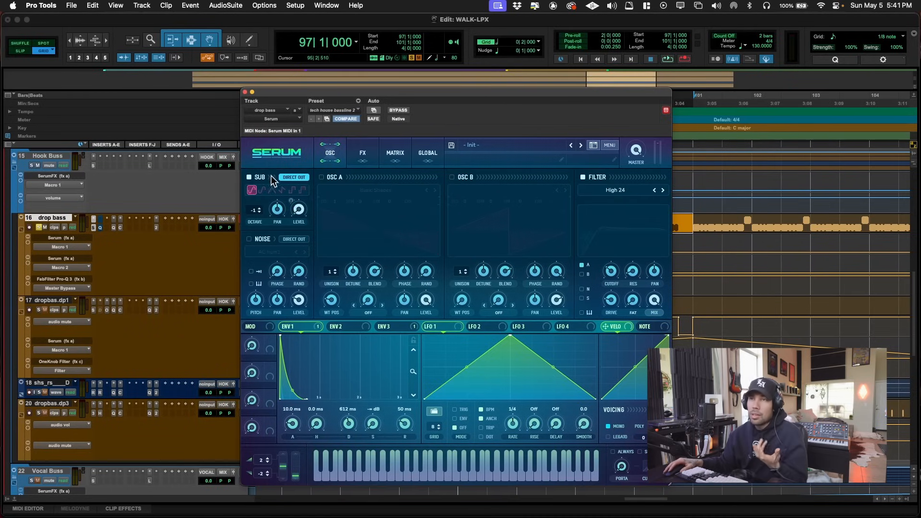
pyautogui.click(363, 158)
pyautogui.click(331, 160)
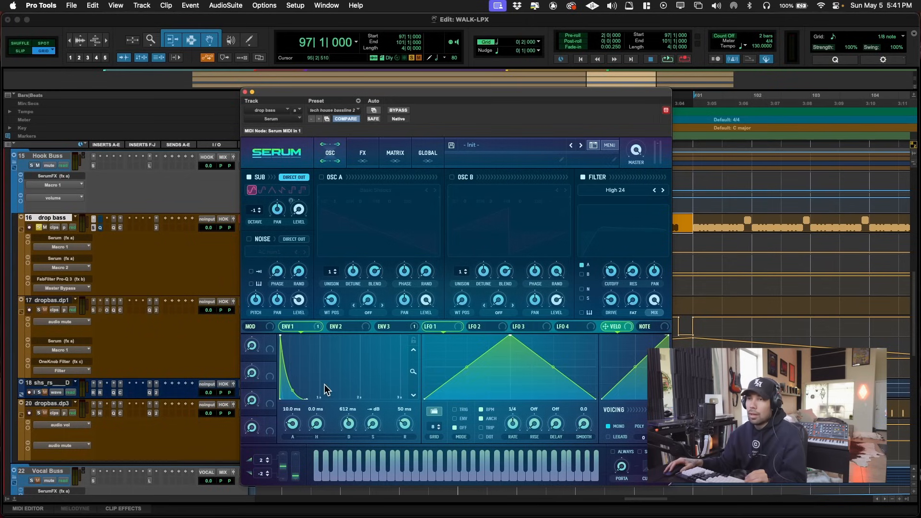
pyautogui.click(363, 154)
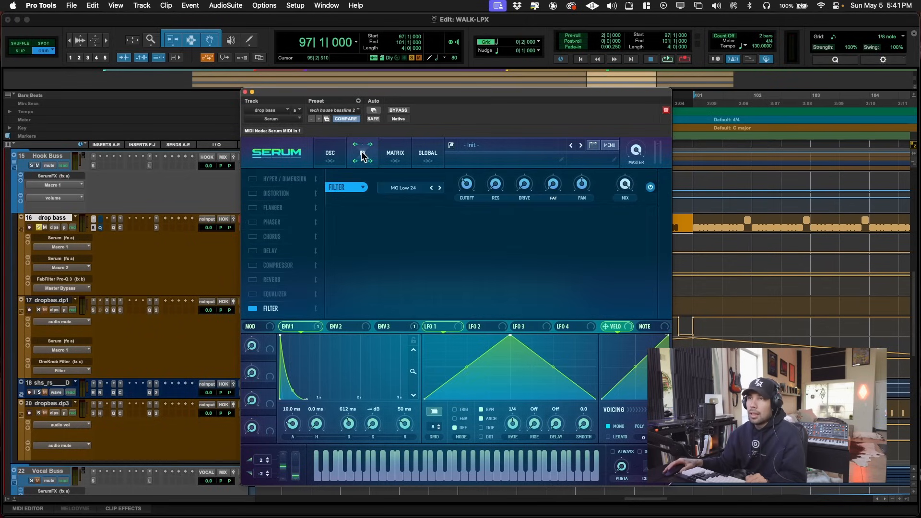
pyautogui.click(330, 155)
pyautogui.click(321, 177)
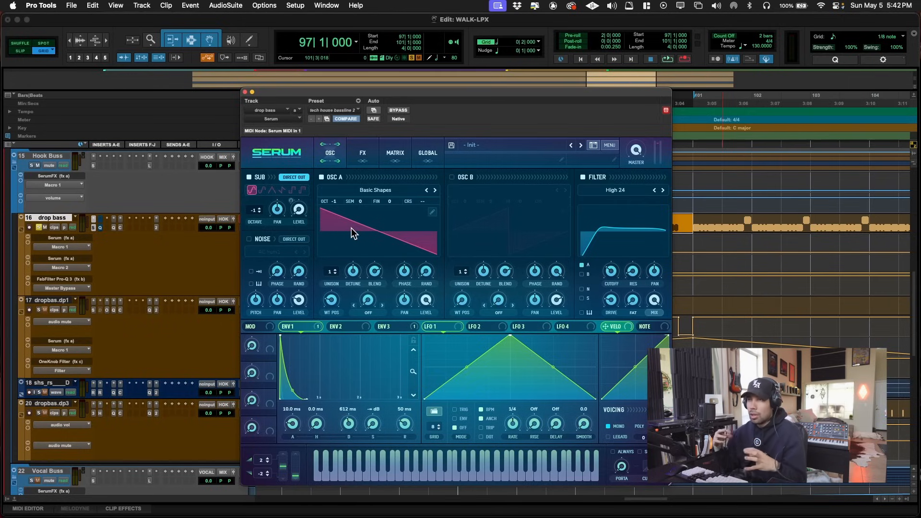
# - Audition the soloed drop bass with Serum's Oscillator A off and on, comparing the sub alone with both layers
pyautogui.click(321, 178)
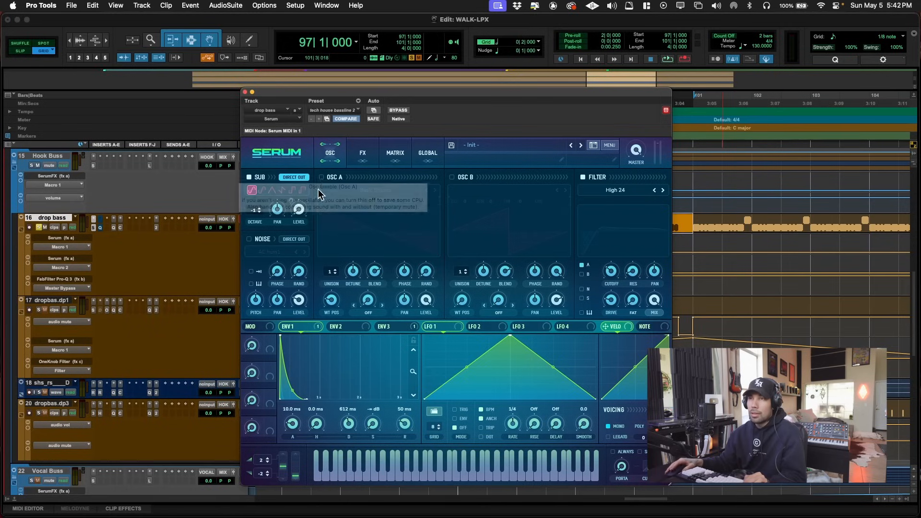
pyautogui.press('space')
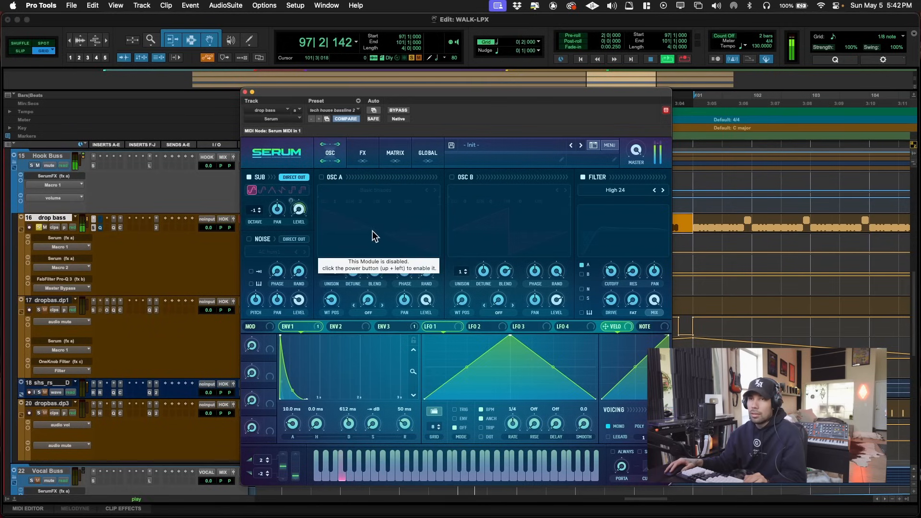
pyautogui.click(322, 178)
pyautogui.press('space')
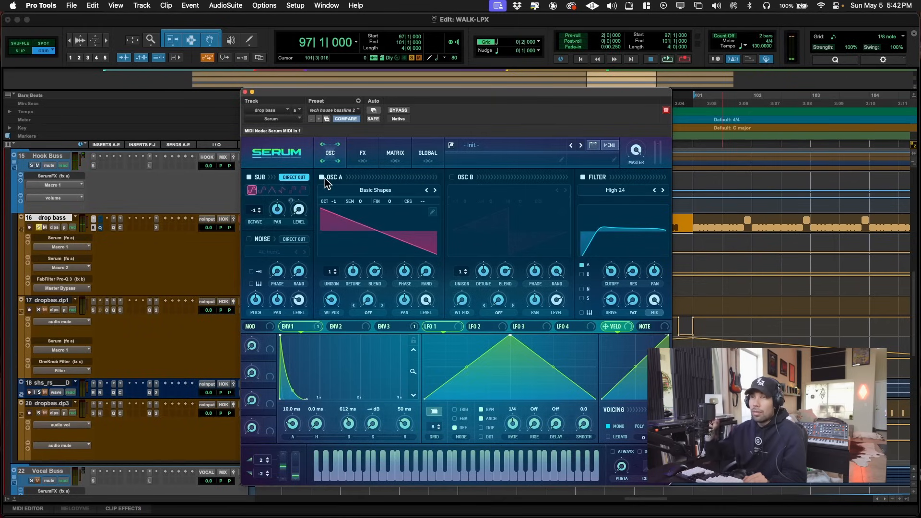
pyautogui.press('space')
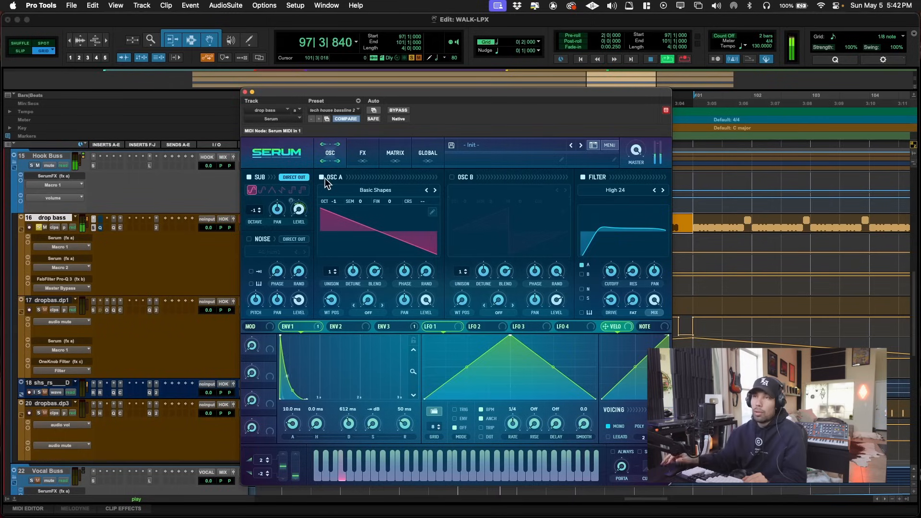
pyautogui.click(324, 178)
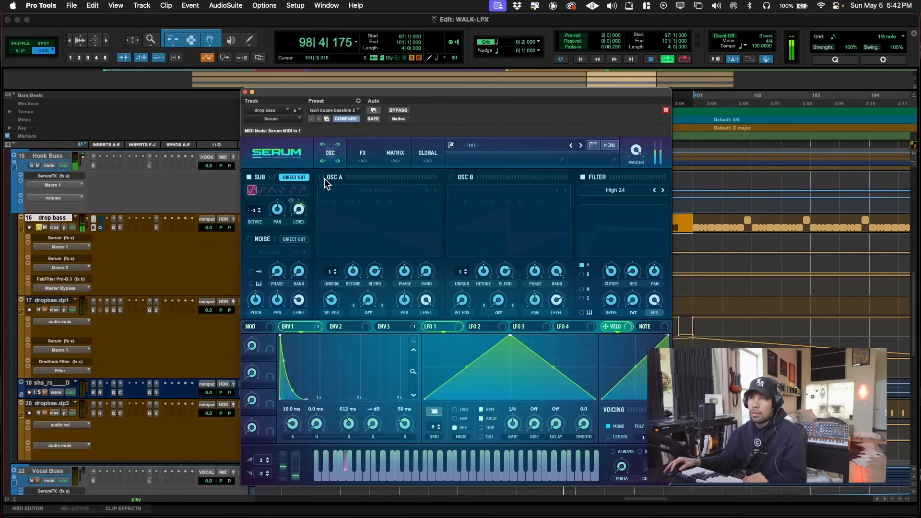
pyautogui.click(324, 178)
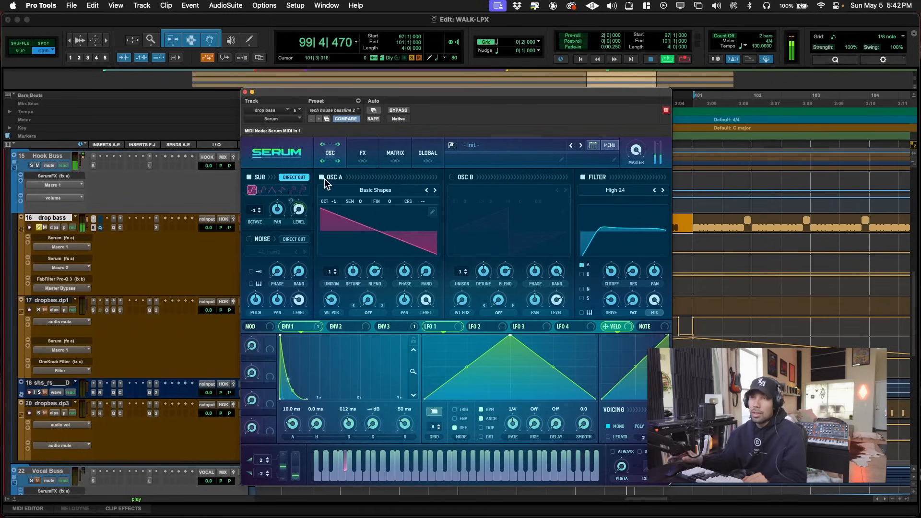
pyautogui.press('space')
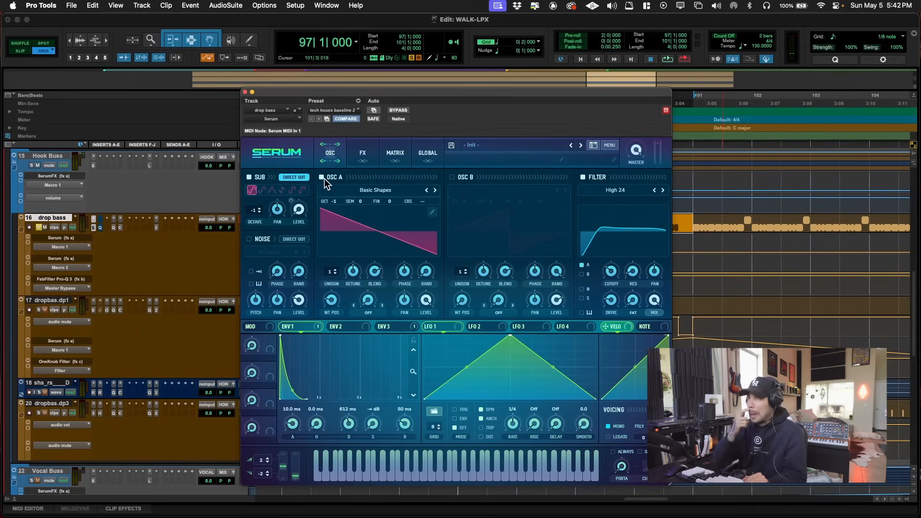
# - Examine Serum's FX filter alongside its oscillator page and close the instrument
pyautogui.click(369, 153)
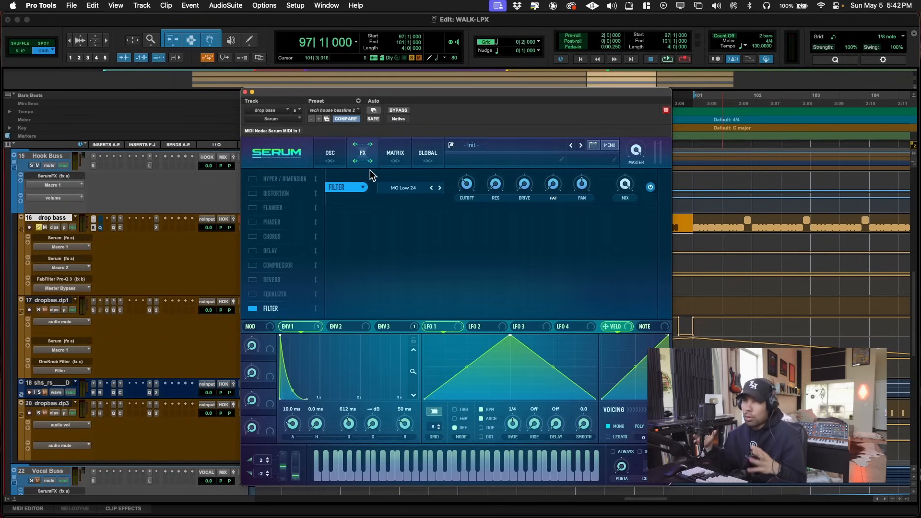
pyautogui.click(331, 153)
pyautogui.click(357, 158)
pyautogui.click(338, 155)
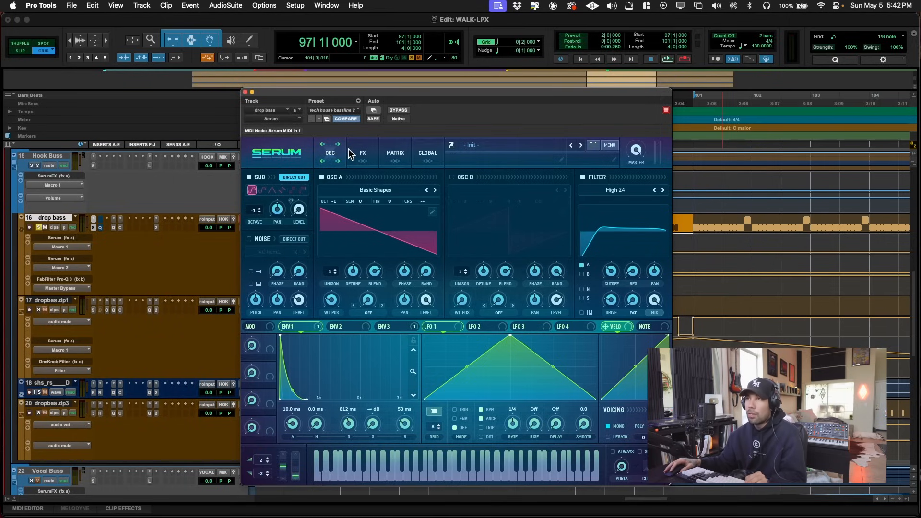
pyautogui.click(360, 151)
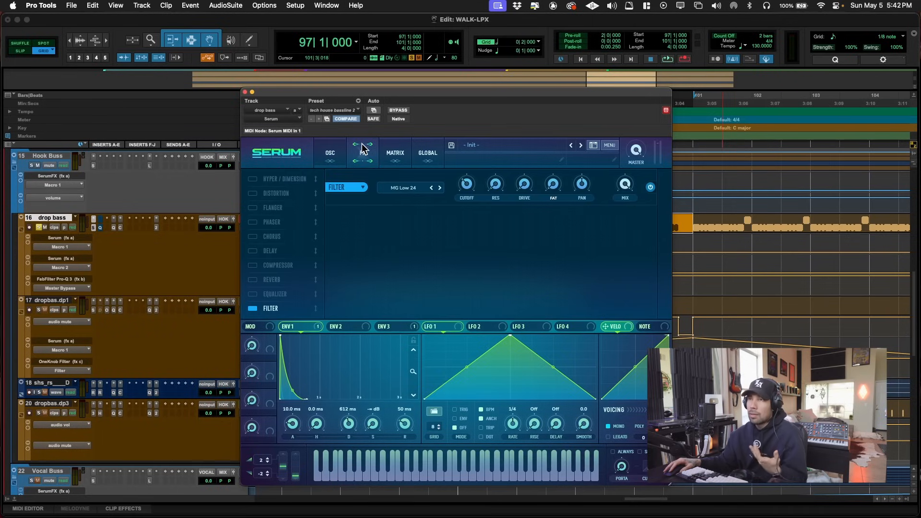
pyautogui.click(336, 155)
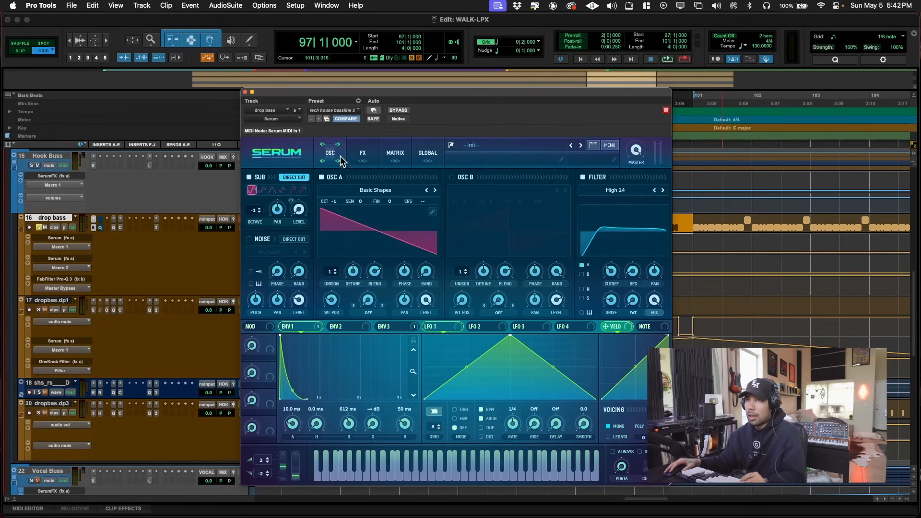
pyautogui.moveTo(373, 92); pyautogui.dragTo(393, 88)
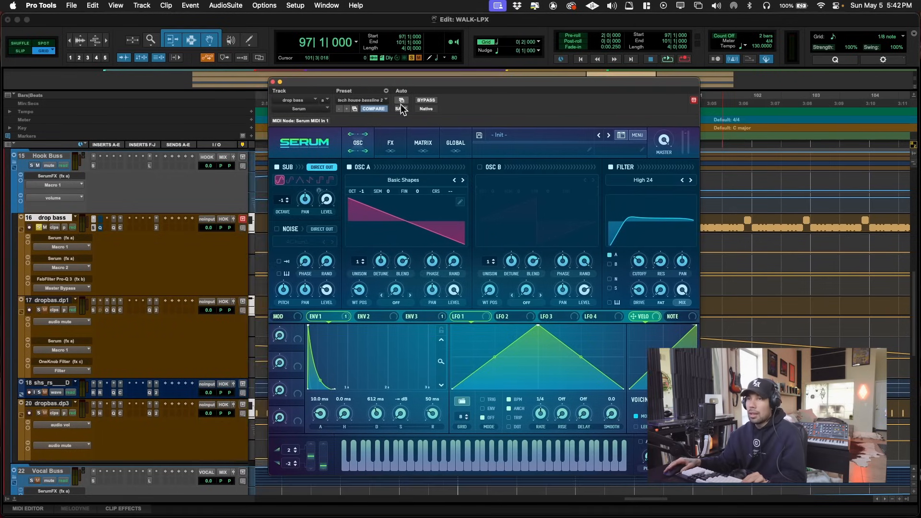
pyautogui.moveTo(651, 82); pyautogui.dragTo(639, 87)
pyautogui.press('super+w')
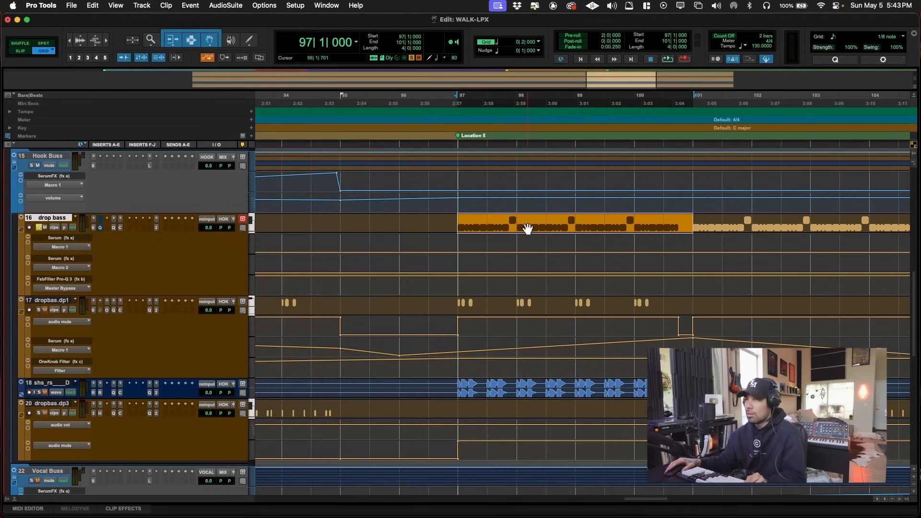
pyautogui.scroll(-2, 532, 221)
pyautogui.scroll(3, 548, 215)
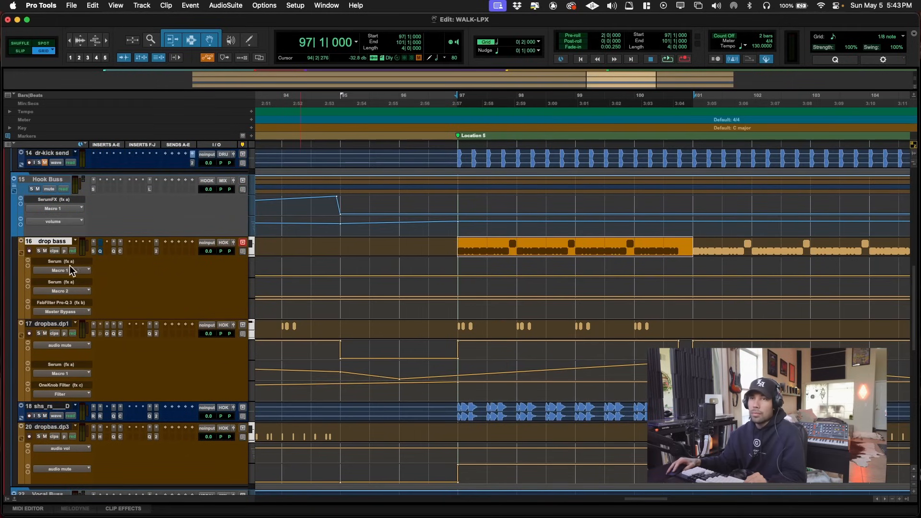
pyautogui.click(155, 242)
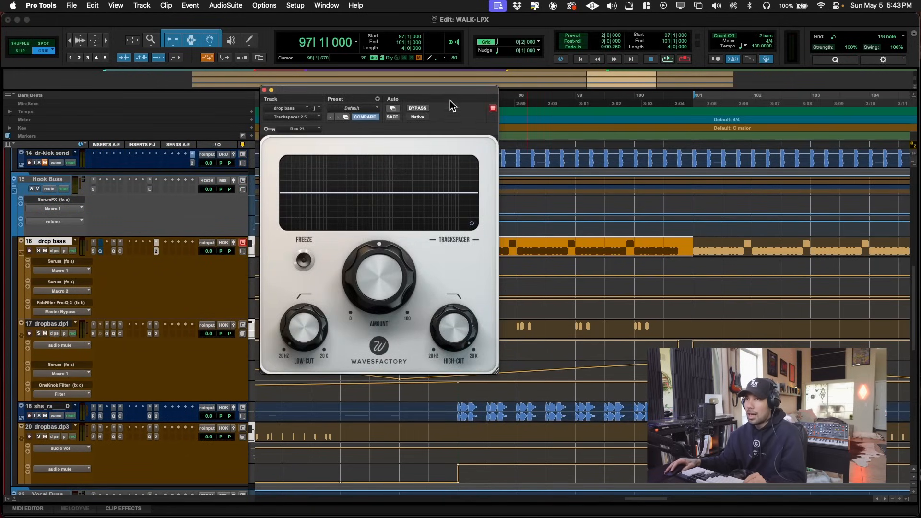
pyautogui.click(435, 86)
pyautogui.scroll(8, 665, 292)
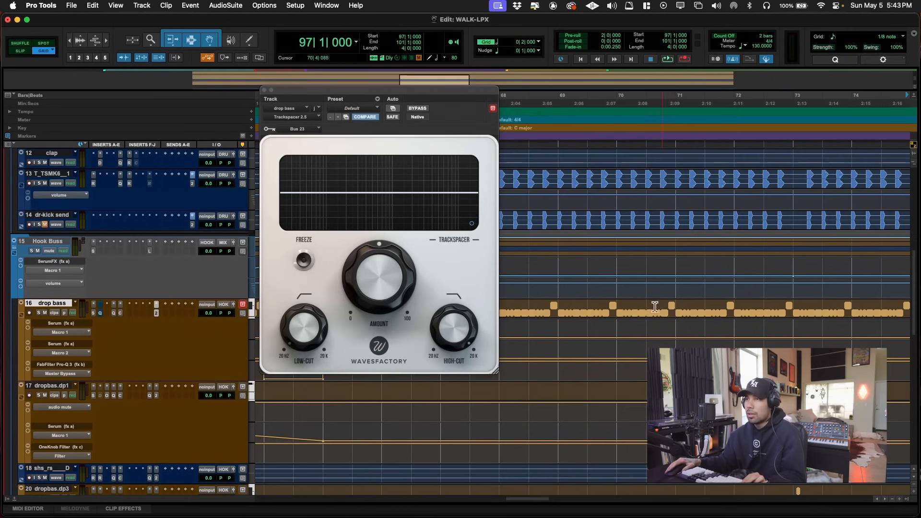
pyautogui.press('super+w')
# - Open Trackspacer on drop bass at the Location 5 drop and solo the track
pyautogui.press('r')
pyautogui.press('r')
pyautogui.press('r')
pyautogui.press('r')
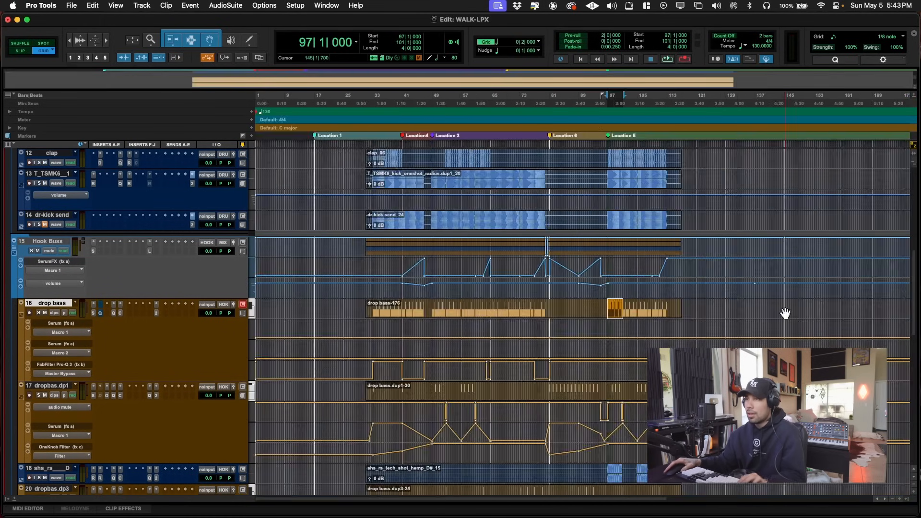
pyautogui.press('t')
pyautogui.press('t')
pyautogui.press('t')
pyautogui.press('t')
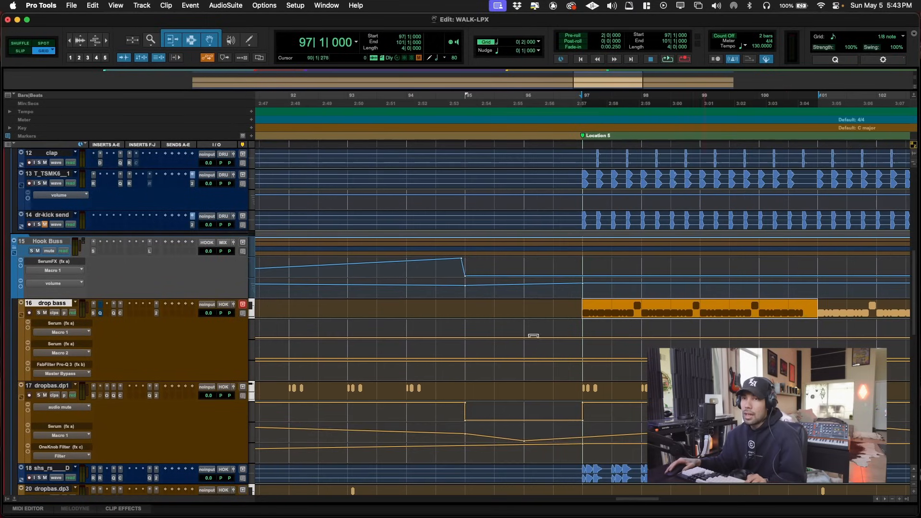
pyautogui.click(156, 305)
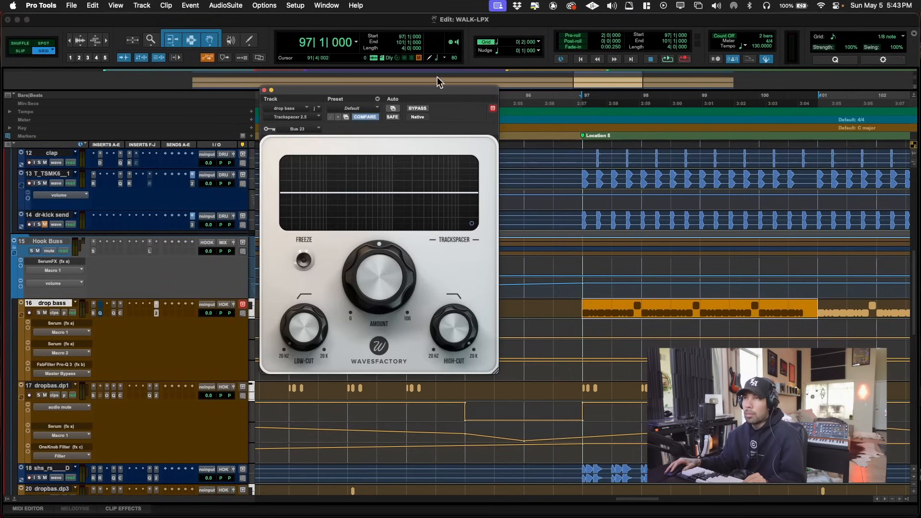
pyautogui.moveTo(433, 91); pyautogui.dragTo(390, 96)
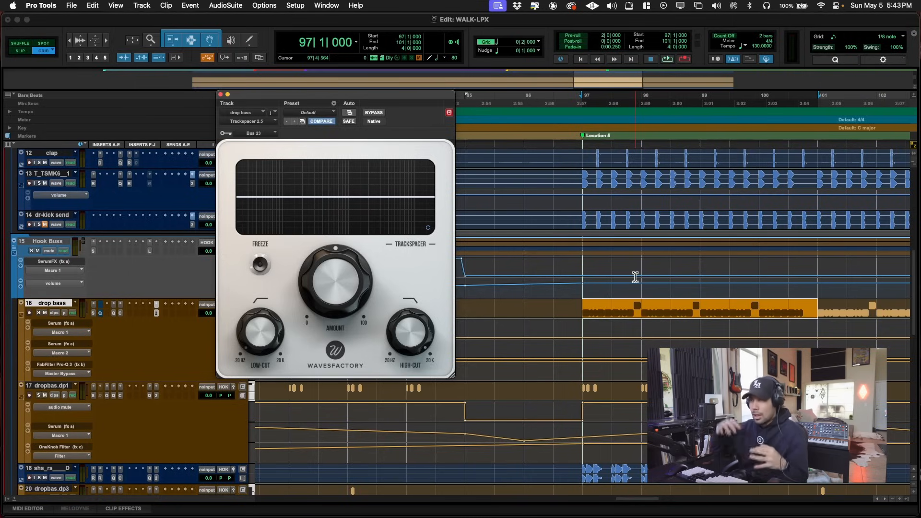
pyautogui.hotkey('shift', 's')
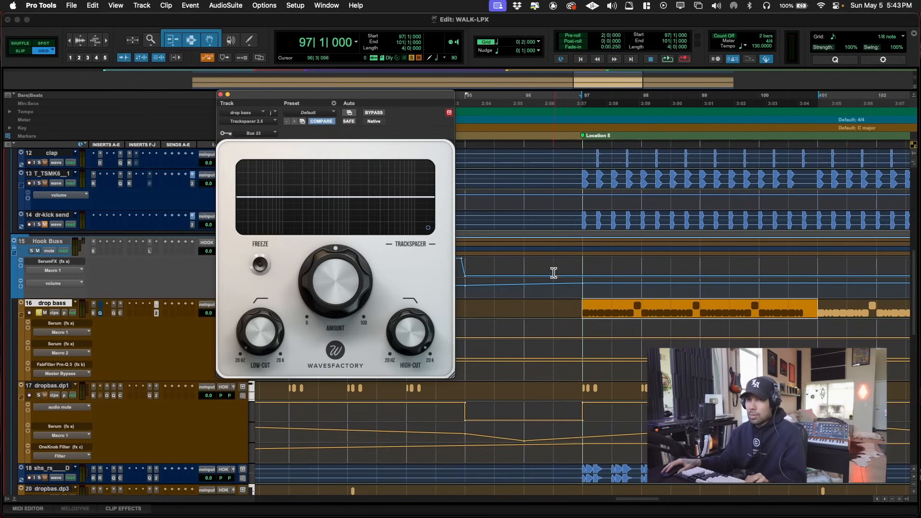
# - Try Trackspacer's Amount at 15% while playing the soloed drop bass, and raise it back to about 50%
pyautogui.moveTo(331, 315)
pyautogui.press('space')
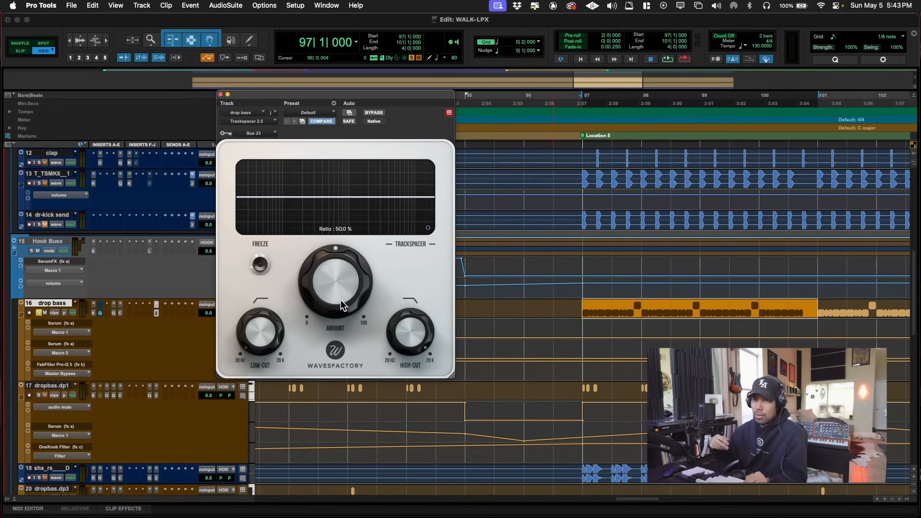
pyautogui.press('space')
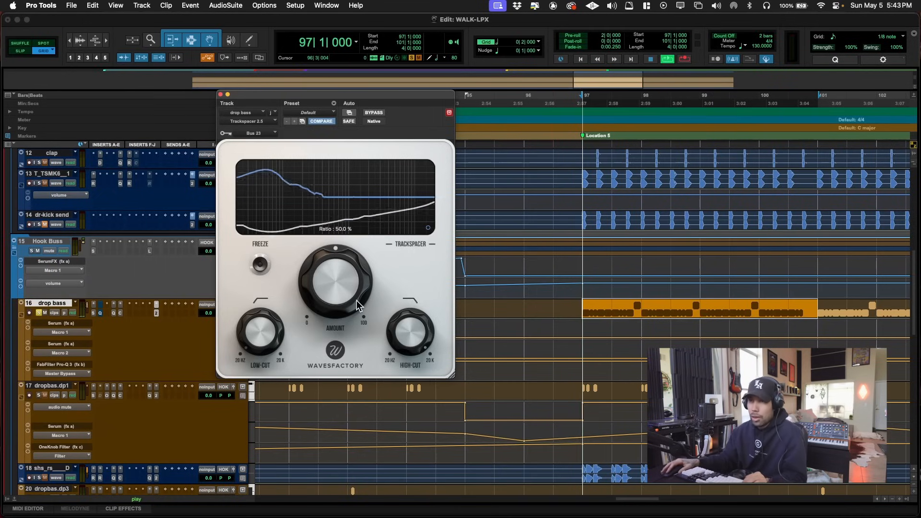
pyautogui.moveTo(341, 295); pyautogui.dragTo(326, 323)
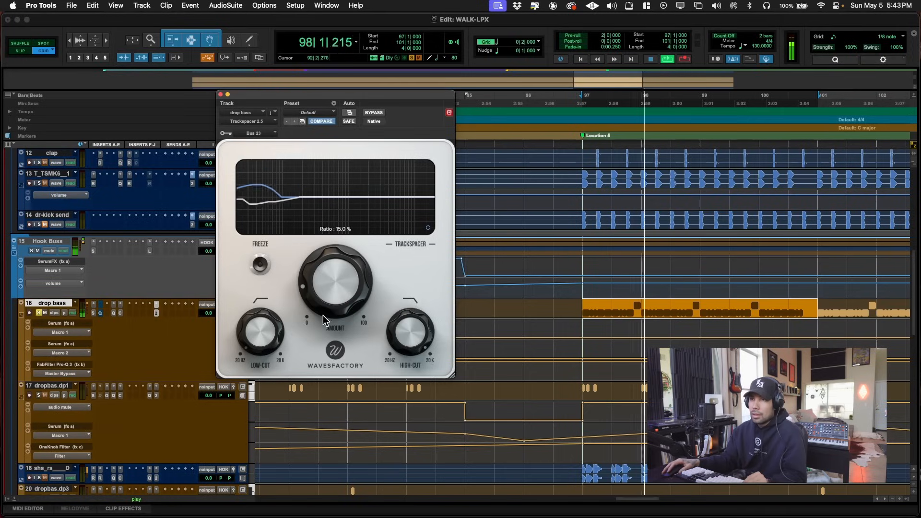
pyautogui.moveTo(301, 284)
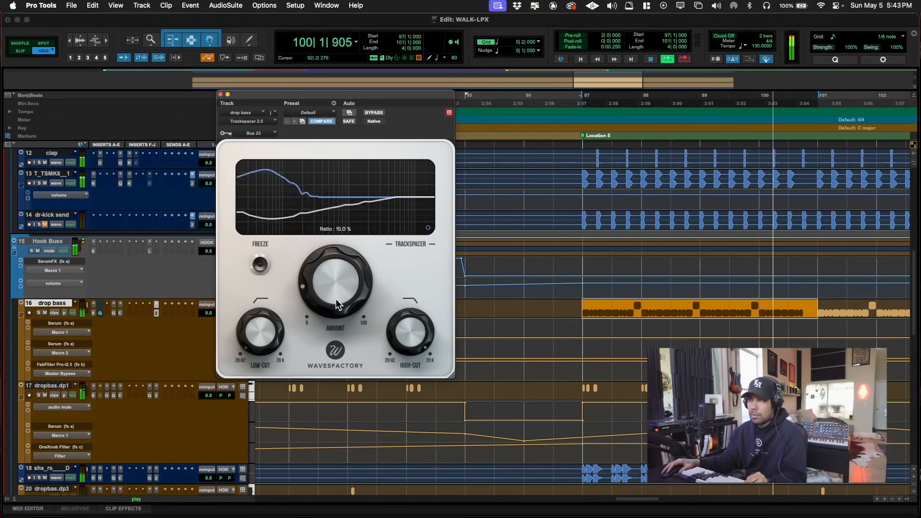
pyautogui.moveTo(342, 295); pyautogui.dragTo(349, 243)
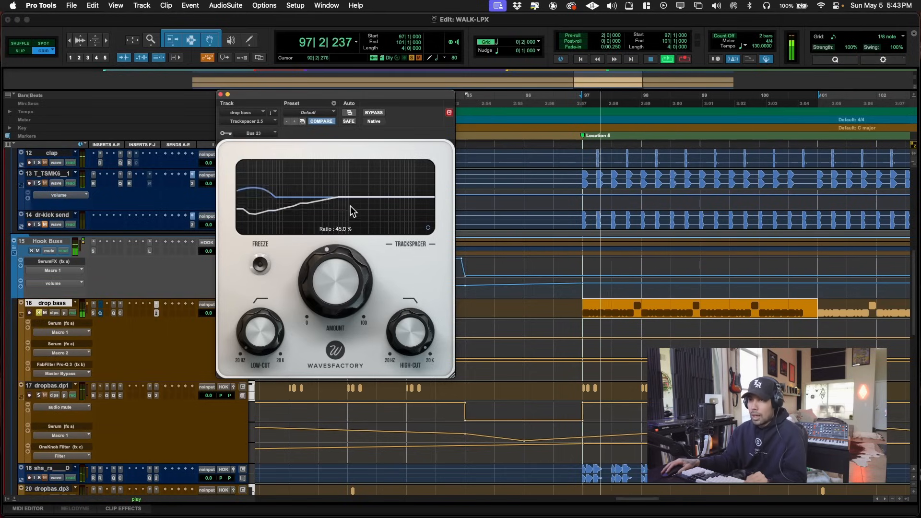
pyautogui.moveTo(352, 194); pyautogui.dragTo(349, 191)
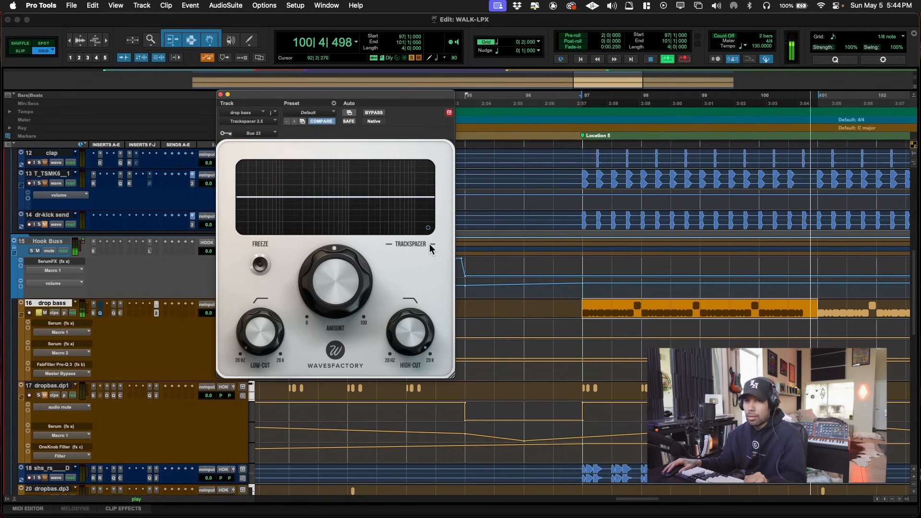
# - Compare drop bass ducking with Trackspacer's Amount at 15% and at 50.3% during playback, and close the plug-in
pyautogui.moveTo(335, 283); pyautogui.dragTo(345, 298)
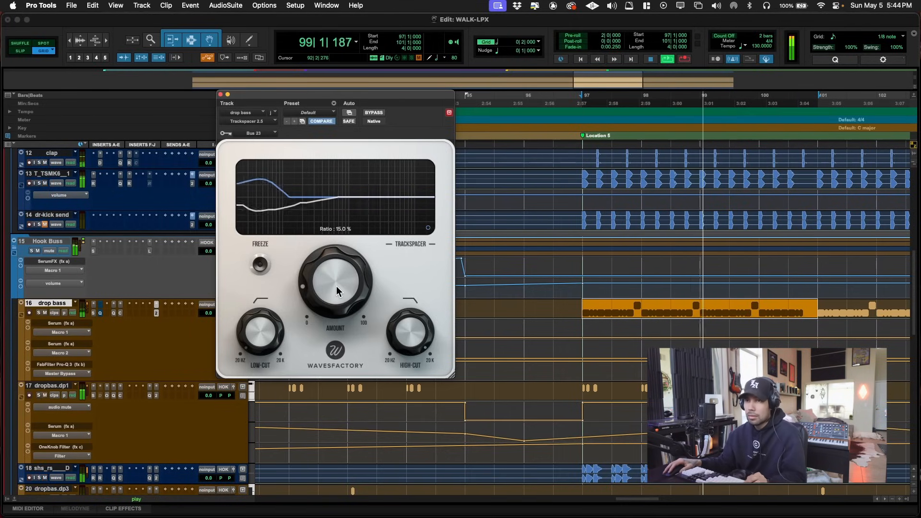
pyautogui.press('space')
pyautogui.moveTo(342, 298); pyautogui.dragTo(337, 192)
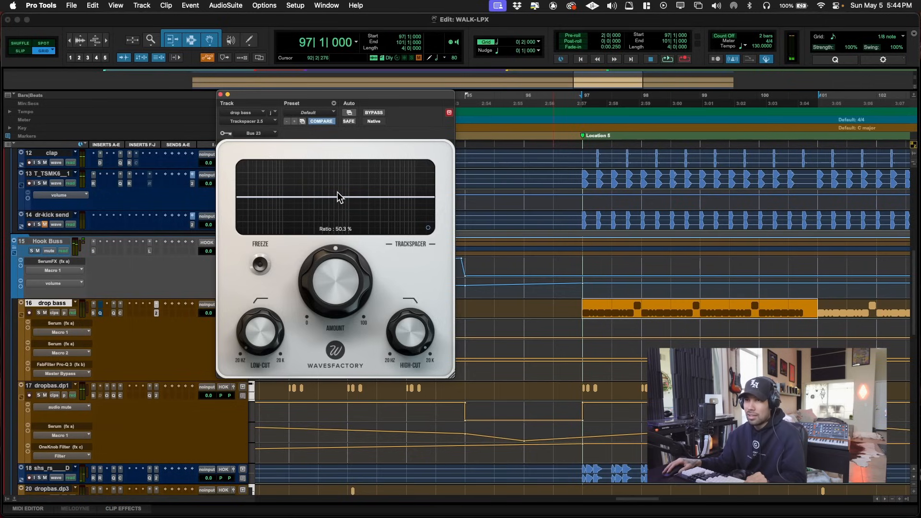
pyautogui.press('space')
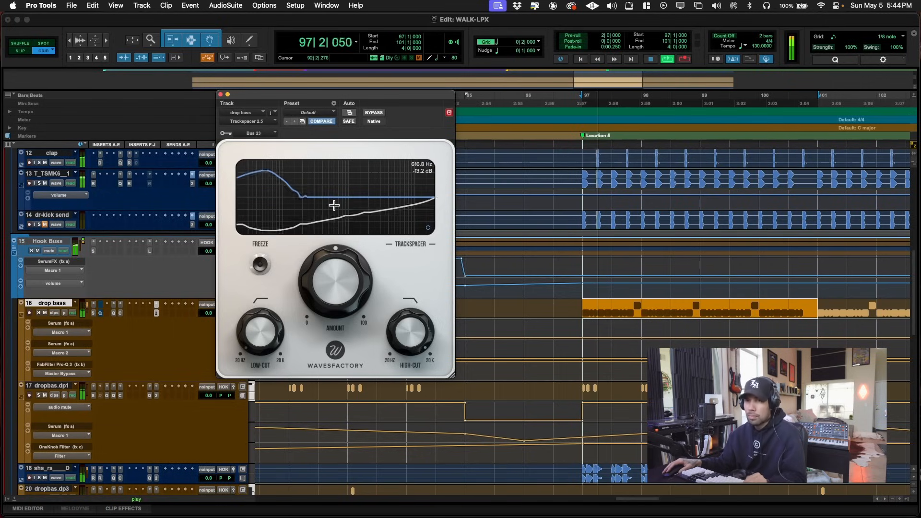
pyautogui.press('super+w')
pyautogui.press('space')
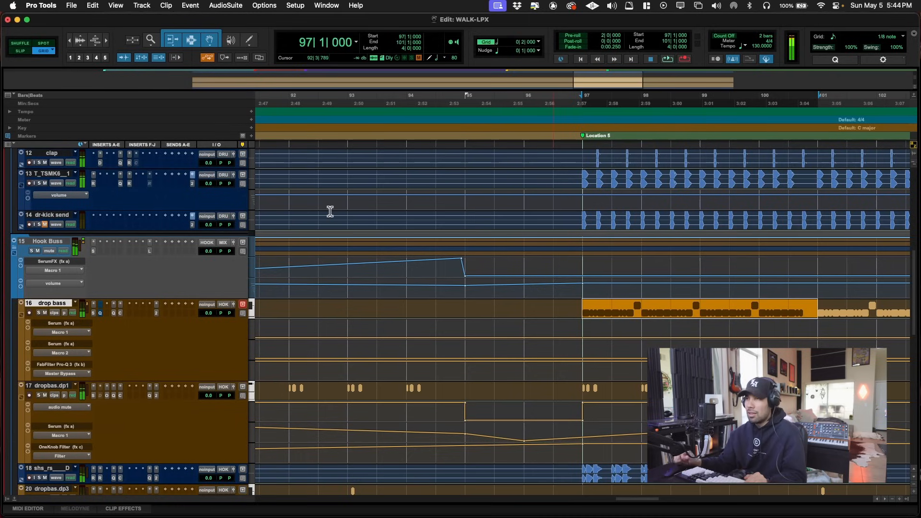
# - Select the shs_rs clips from bar 97 to 101, solo the track and open its Trackspacer
pyautogui.scroll(5, 622, 376)
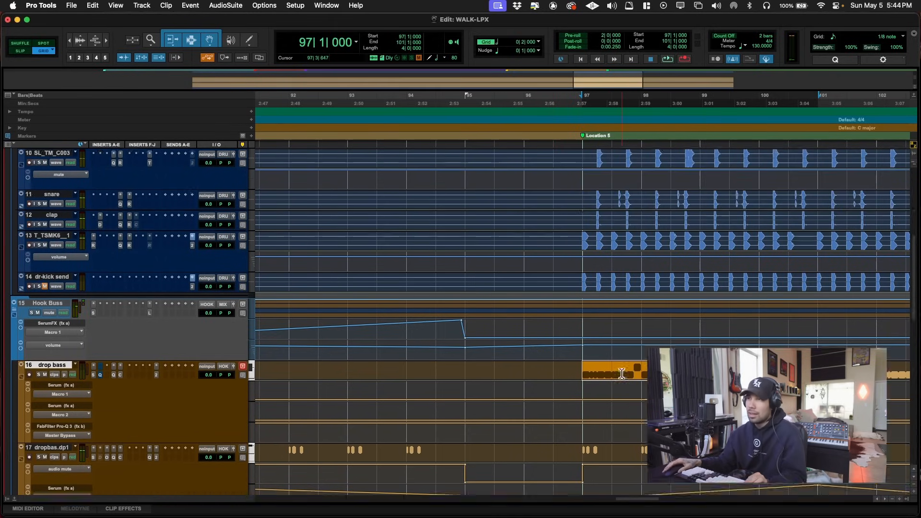
pyautogui.scroll(-2, 624, 376)
pyautogui.press('r')
pyautogui.press('r')
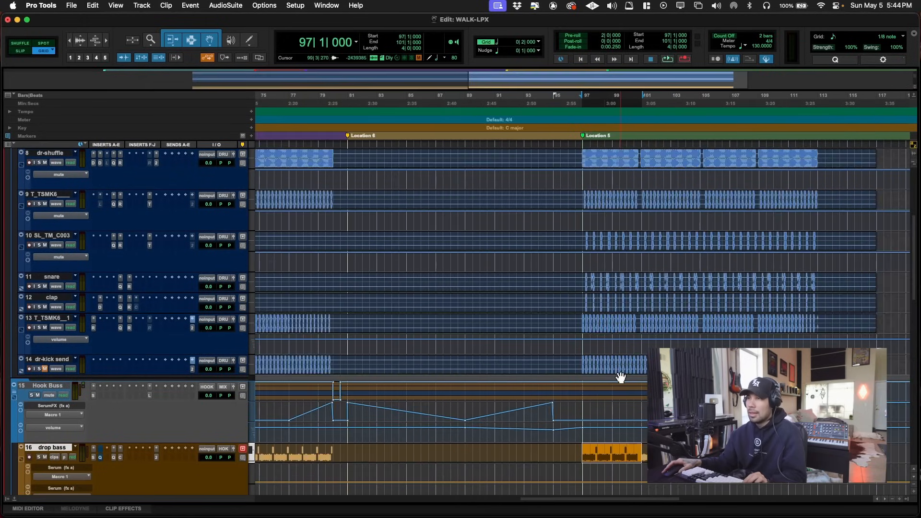
pyautogui.scroll(-5, 620, 376)
pyautogui.scroll(-2, 620, 375)
pyautogui.scroll(-3, 769, 323)
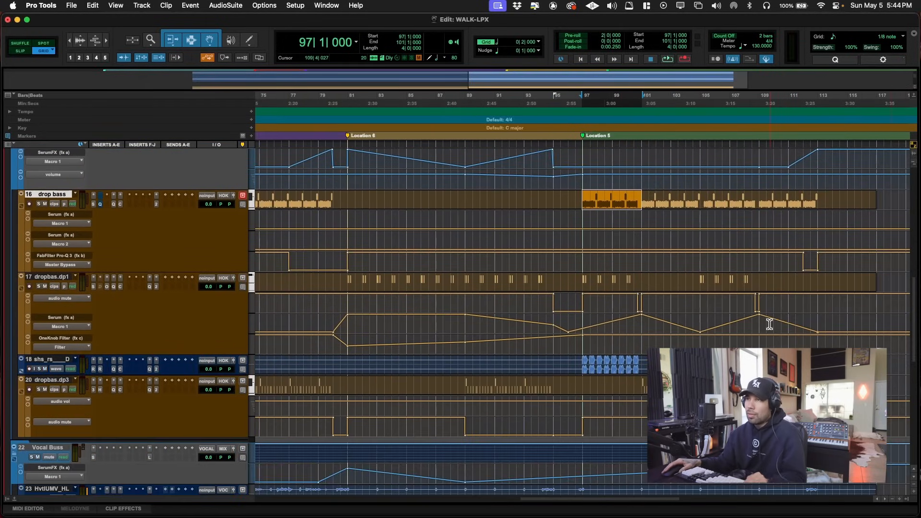
pyautogui.click(618, 324)
pyautogui.hotkey('shift', 's')
pyautogui.click(155, 329)
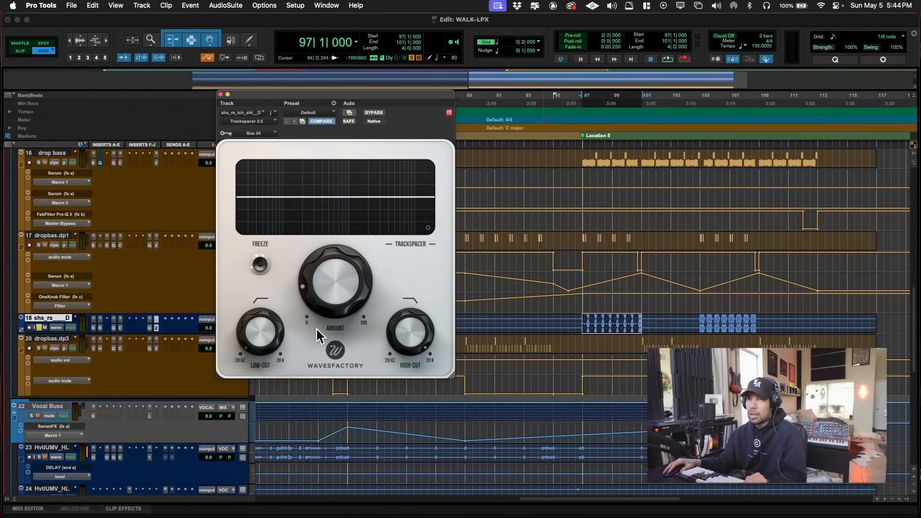
# - Audition the soloed shs_rs track with Trackspacer bypassed and active, and close the plug-in
pyautogui.press('space')
pyautogui.press('space')
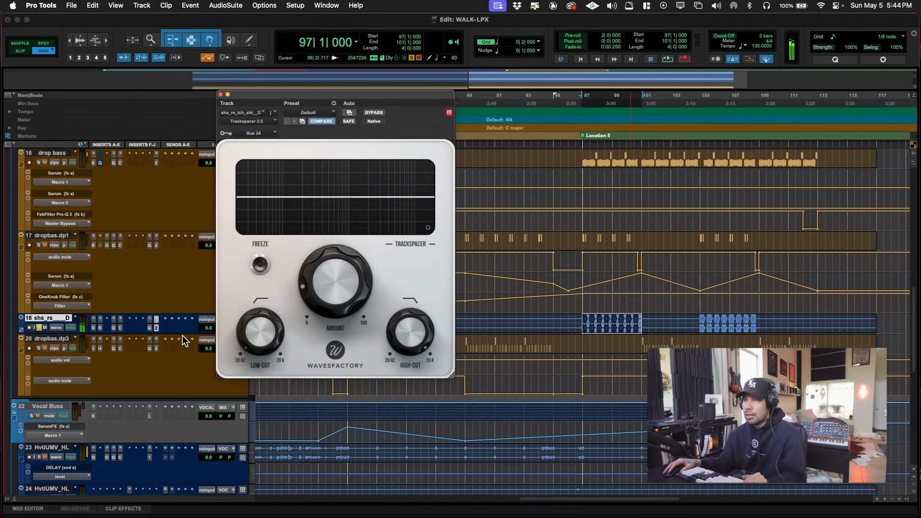
pyautogui.moveTo(315, 307)
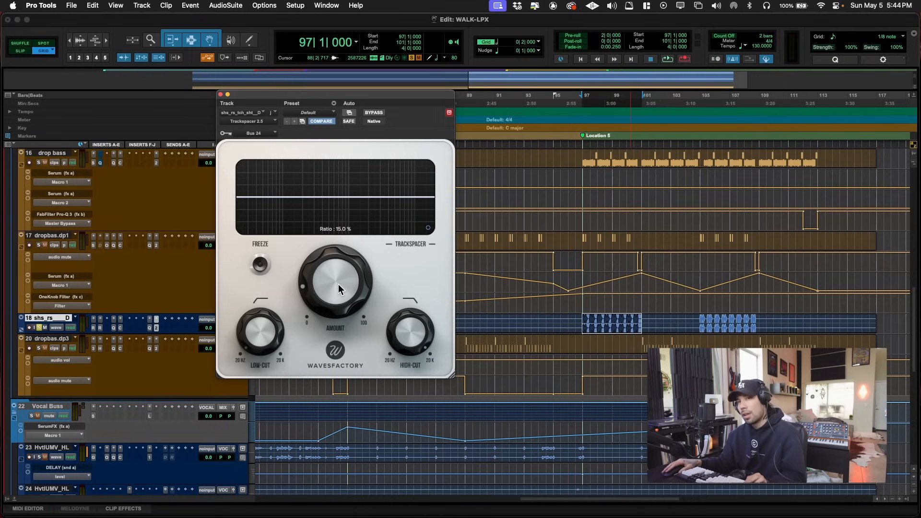
pyautogui.press('space')
pyautogui.keyDown('super'); pyautogui.click(156, 329); pyautogui.keyUp('super')
pyautogui.keyDown('super'); pyautogui.click(156, 330); pyautogui.keyUp('super')
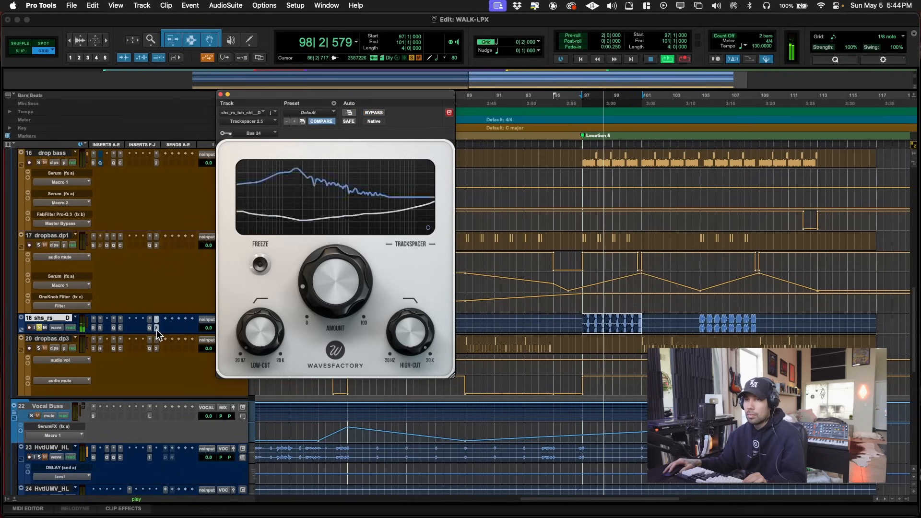
pyautogui.click(157, 330)
pyautogui.press('space')
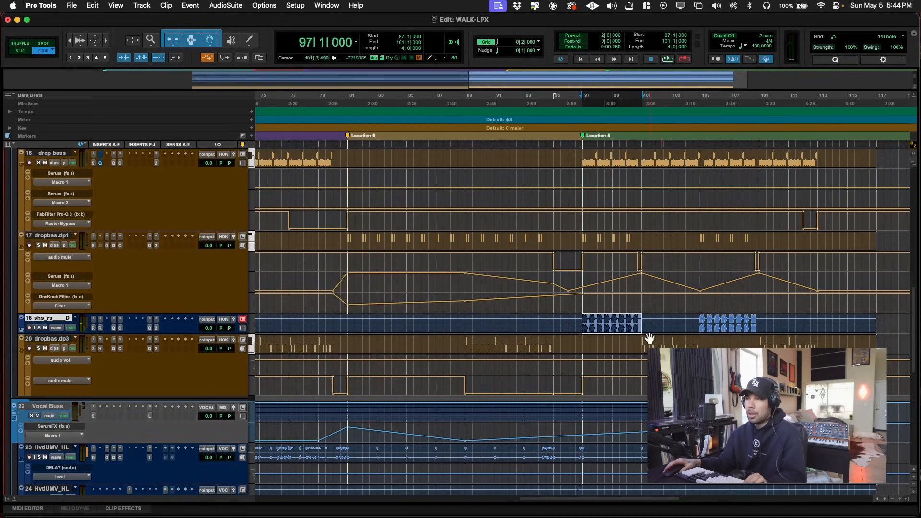
# - Select the full dr-kick send clip with the whole arrangement in view
pyautogui.scroll(-8, 649, 335)
pyautogui.scroll(20, 599, 315)
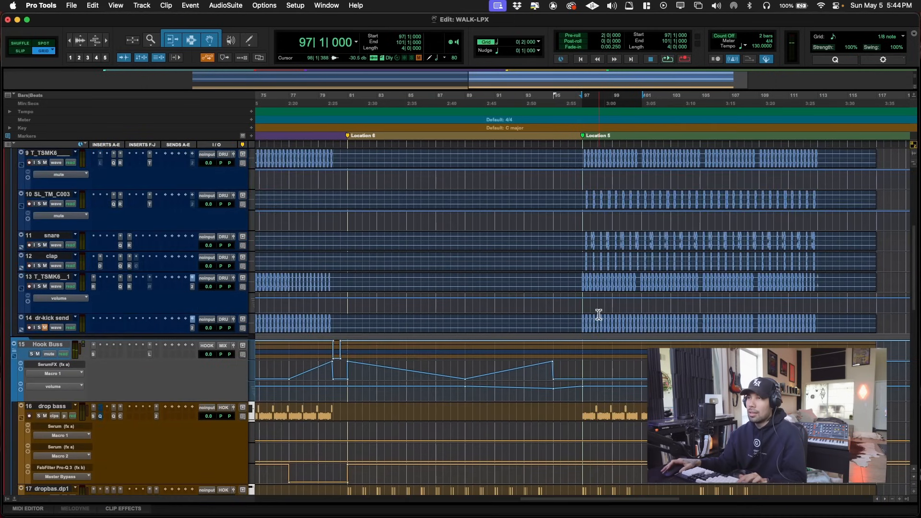
pyautogui.click(600, 351)
pyautogui.press('r')
pyautogui.scroll(4, 369, 321)
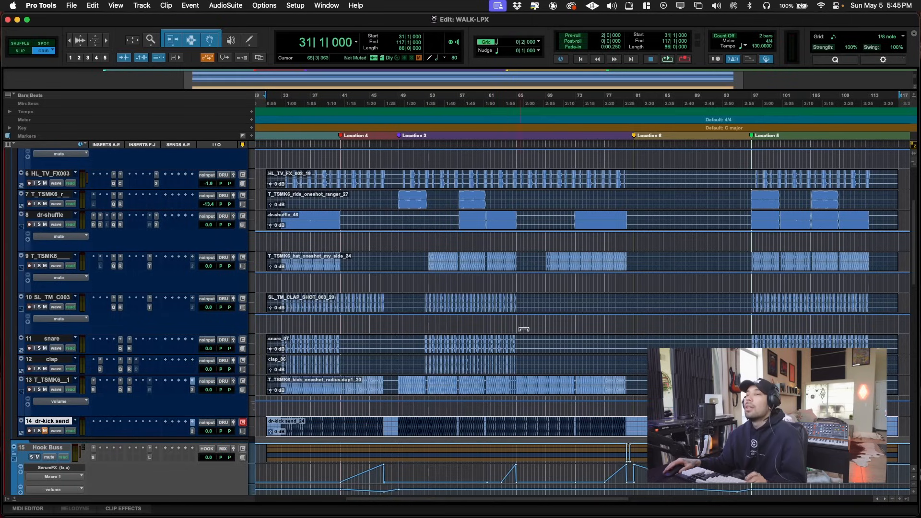
# - Select the kick clips on the T_TSMK6__1 track from bar 49 to 65
pyautogui.scroll(-4, 497, 295)
pyautogui.moveTo(397, 300); pyautogui.dragTo(535, 307)
pyautogui.scroll(10, 473, 308)
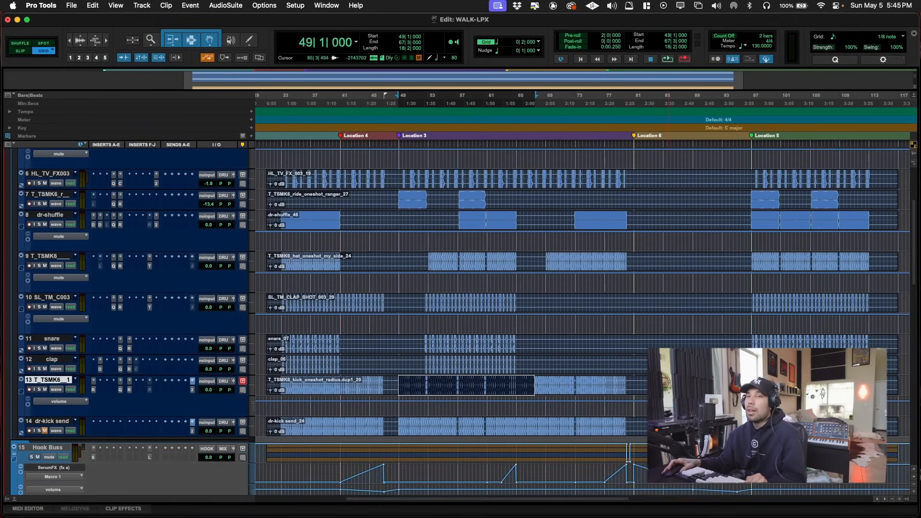
pyautogui.scroll(-10, 432, 377)
pyautogui.moveTo(398, 321); pyautogui.dragTo(514, 330)
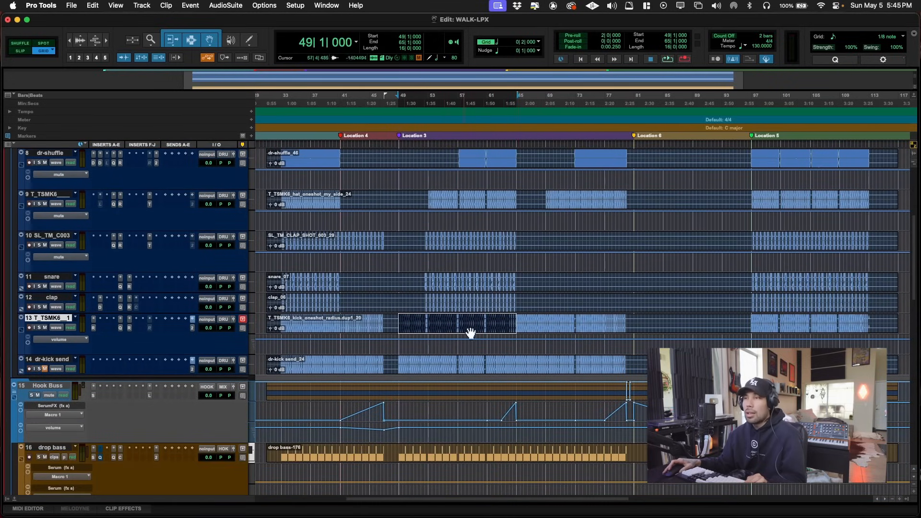
# - Examine RBass on the kick track, highlighting drop bass at bars 49 to 65 and the kick at bars 49 to 57
pyautogui.click(94, 328)
pyautogui.moveTo(362, 93); pyautogui.dragTo(732, 85)
pyautogui.moveTo(400, 448); pyautogui.dragTo(516, 450)
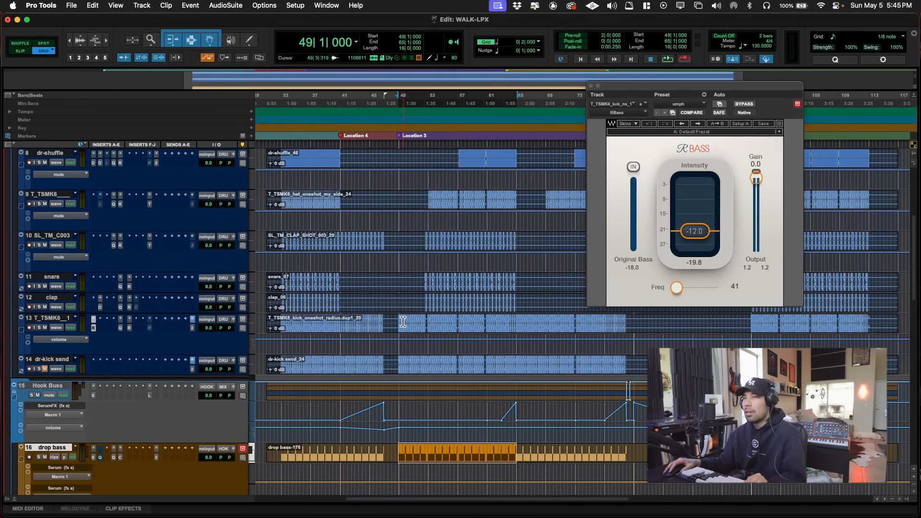
pyautogui.moveTo(398, 319); pyautogui.dragTo(457, 325)
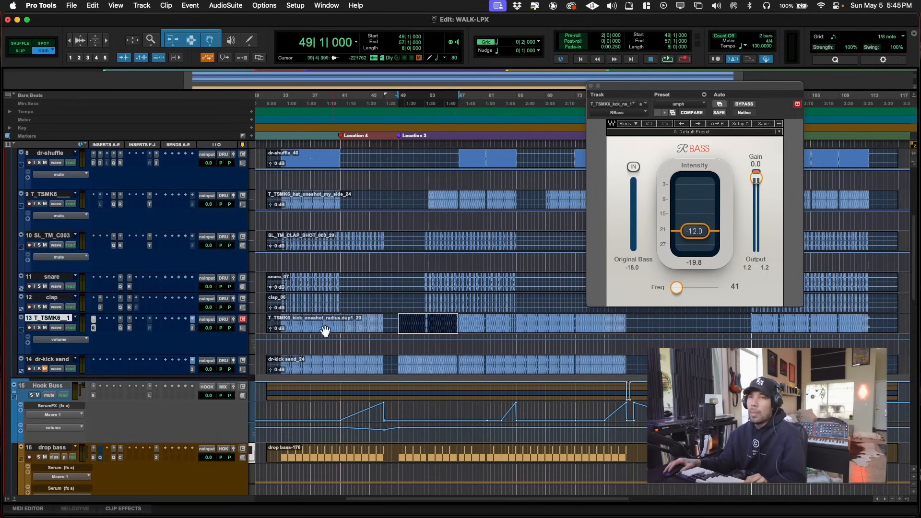
# - Open the kick track's FabFilter Pro-Q 3, solo the track and examine the EQ curve during playback
pyautogui.click(121, 327)
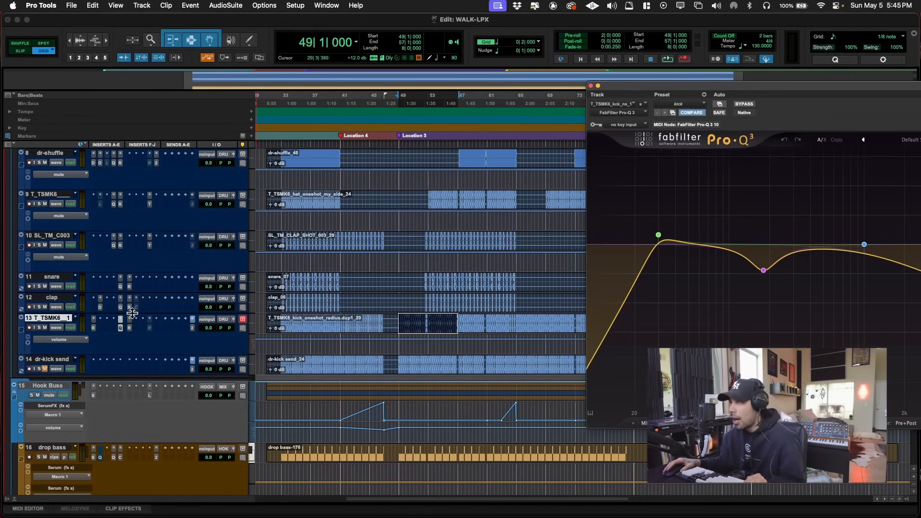
pyautogui.moveTo(789, 85); pyautogui.dragTo(575, 36)
pyautogui.hotkey('shift', 's')
pyautogui.press('space')
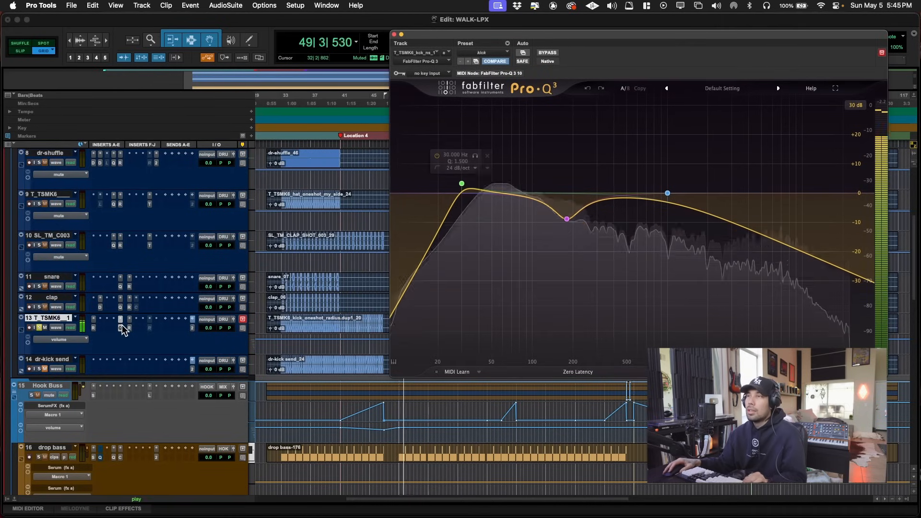
pyautogui.press('space')
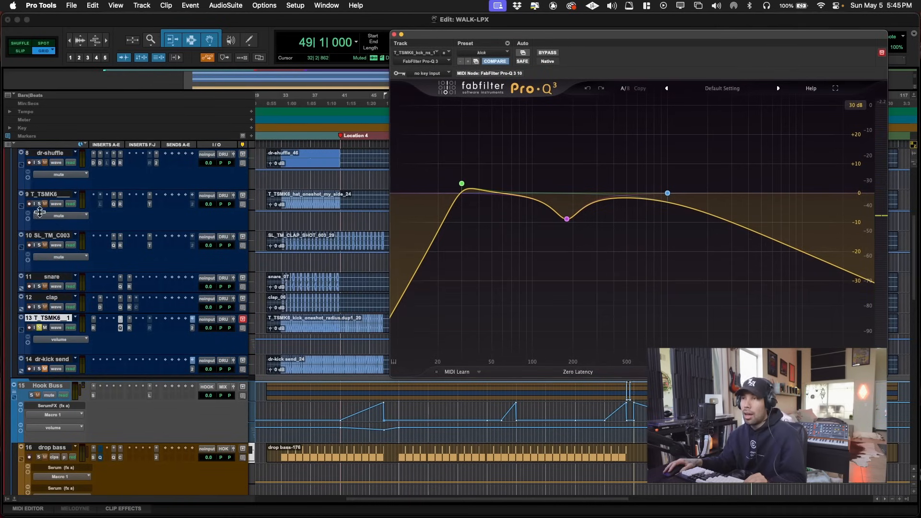
pyautogui.moveTo(567, 211)
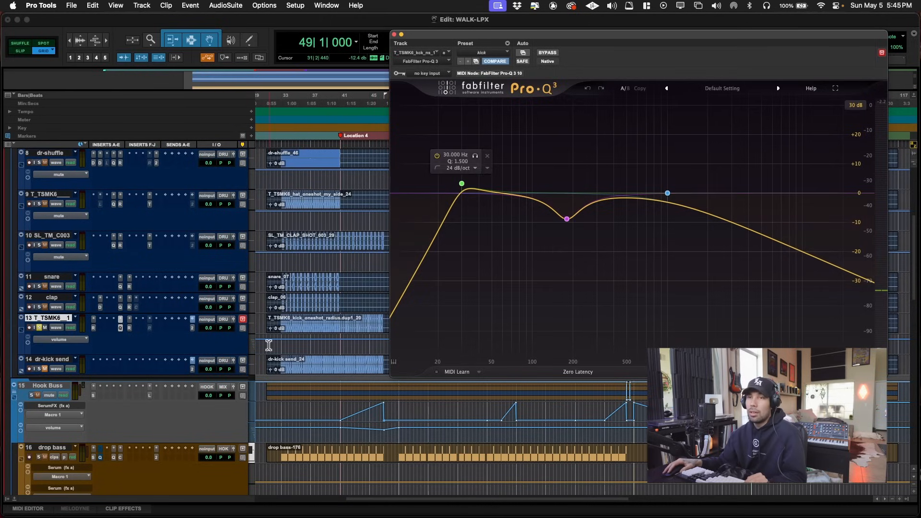
# - Compare the kick with Pro-Q 3 inactive, active and bypassed, soloed and in the full mix, and close the plug-in
pyautogui.keyDown('ctrl'); pyautogui.keyDown('super'); pyautogui.click(120, 328); pyautogui.keyUp('super'); pyautogui.keyUp('ctrl')
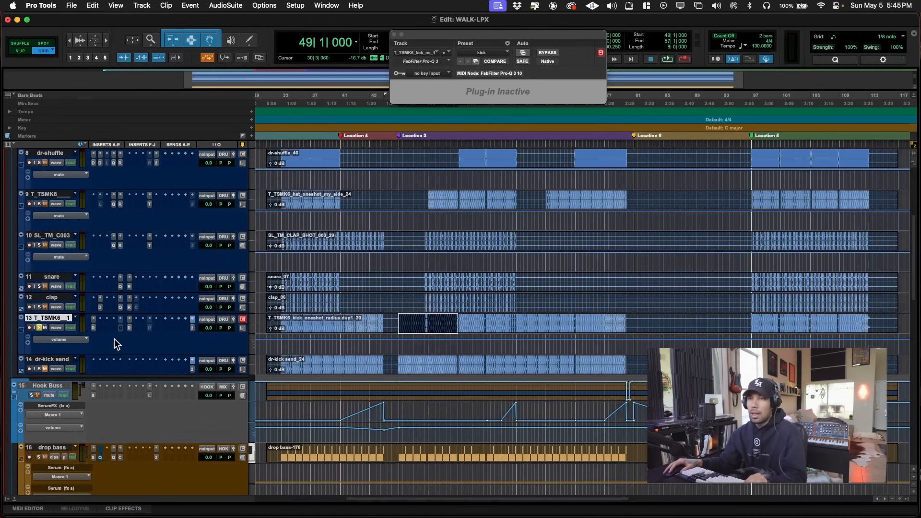
pyautogui.press('space')
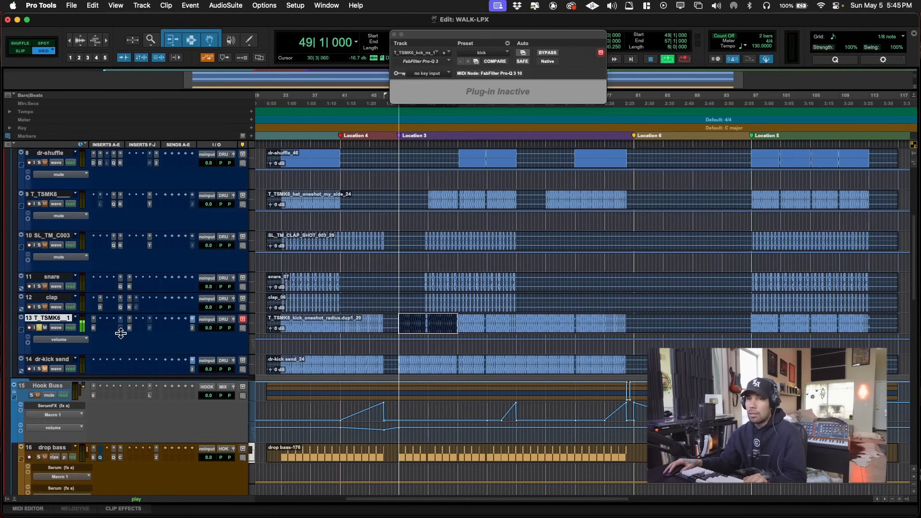
pyautogui.hotkey('shift', 's')
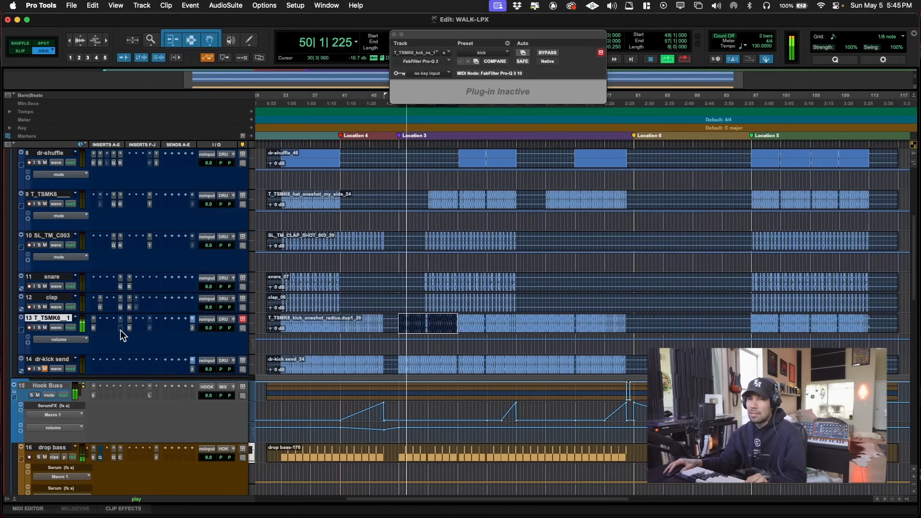
pyautogui.keyDown('ctrl'); pyautogui.keyDown('super'); pyautogui.click(120, 329); pyautogui.keyUp('super'); pyautogui.keyUp('ctrl')
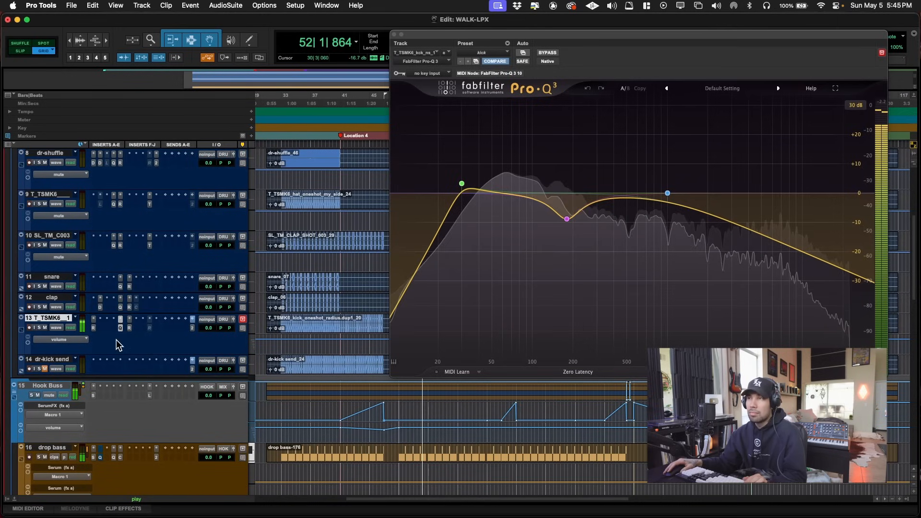
pyautogui.keyDown('super'); pyautogui.click(119, 330); pyautogui.keyUp('super')
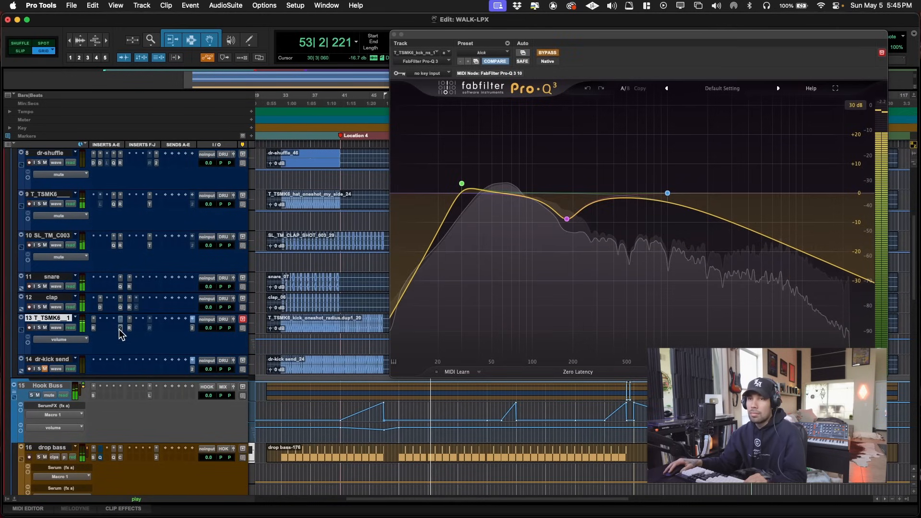
pyautogui.keyDown('super'); pyautogui.click(120, 329); pyautogui.keyUp('super')
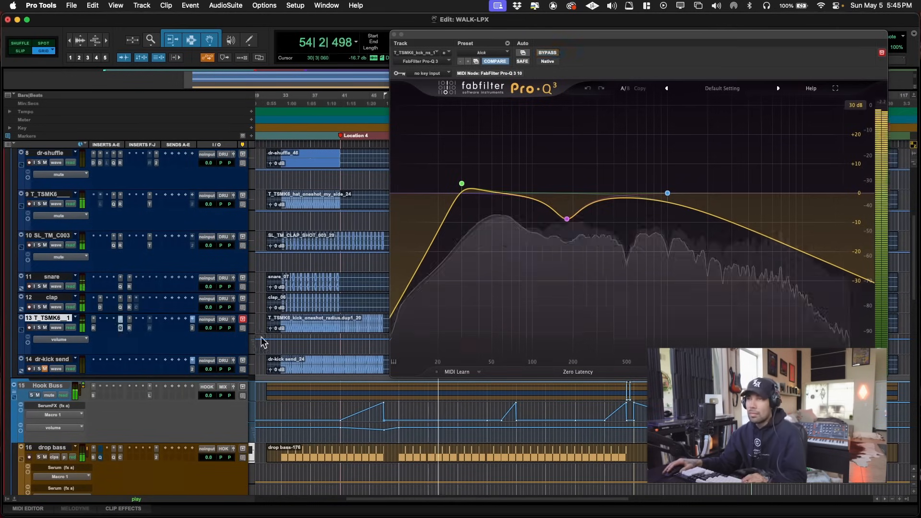
pyautogui.press('super+w')
pyautogui.press('space')
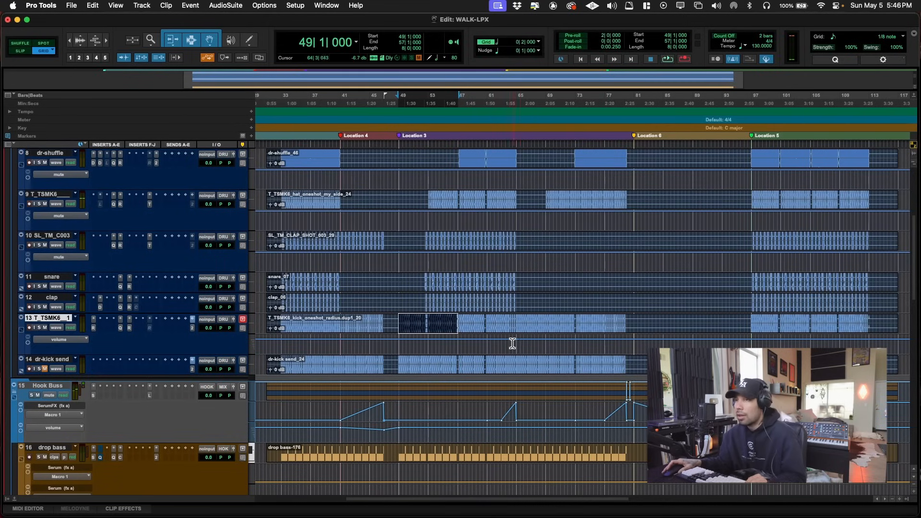
# - Recall memory location 5 and examine the Relay plug-in's gain and mono settings on the kick track
pyautogui.scroll(3, 475, 370)
pyautogui.press('KP_Decimal')
pyautogui.press('KP_5')
pyautogui.press('KP_Decimal')
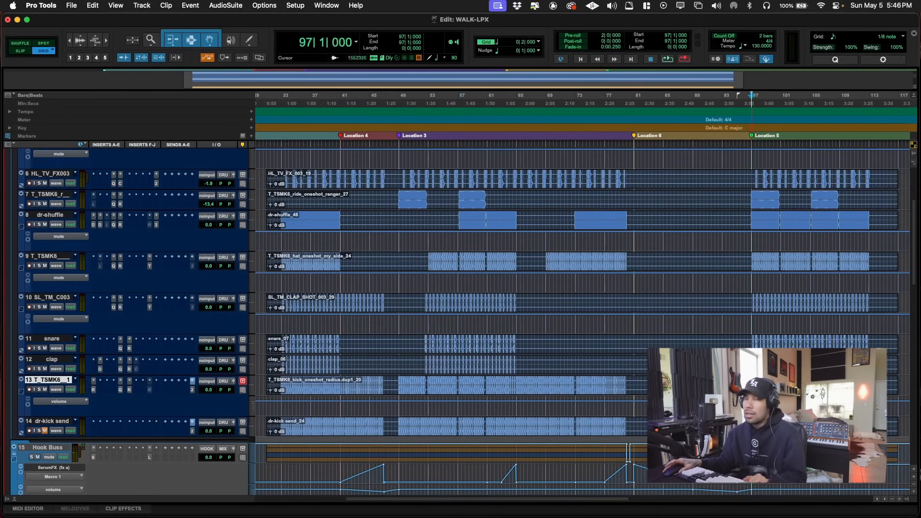
pyautogui.click(130, 390)
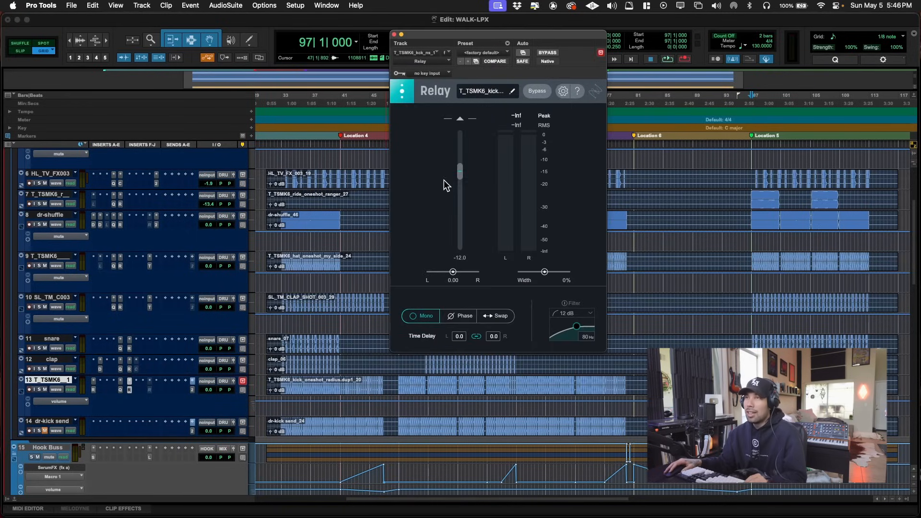
pyautogui.moveTo(499, 33); pyautogui.dragTo(644, 60)
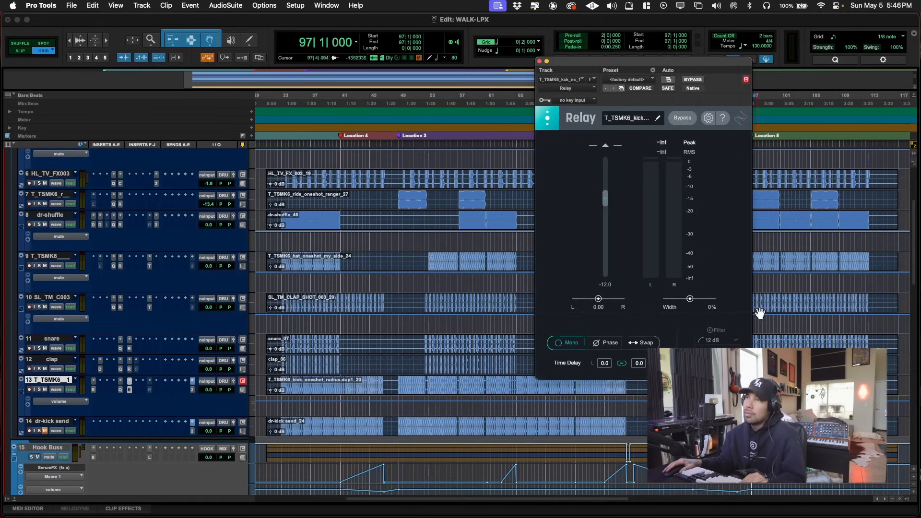
pyautogui.scroll(3, 466, 356)
pyautogui.press('super+w')
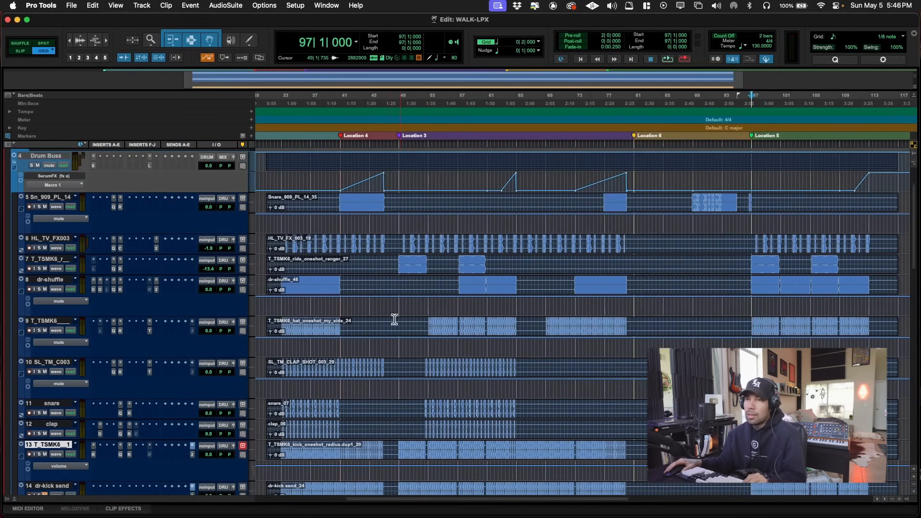
# - Examine the Relay plug-in on the snare track, moving its window aside and closing it
pyautogui.scroll(-3, 485, 372)
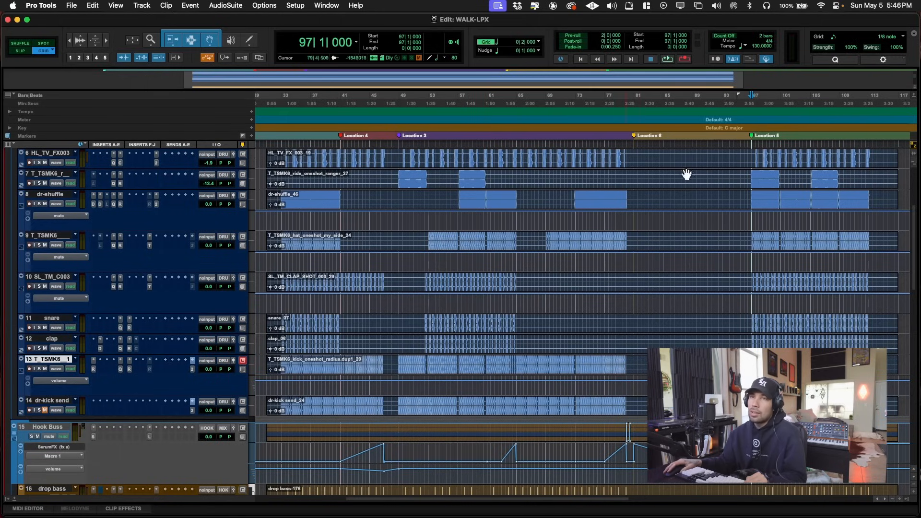
pyautogui.click(129, 319)
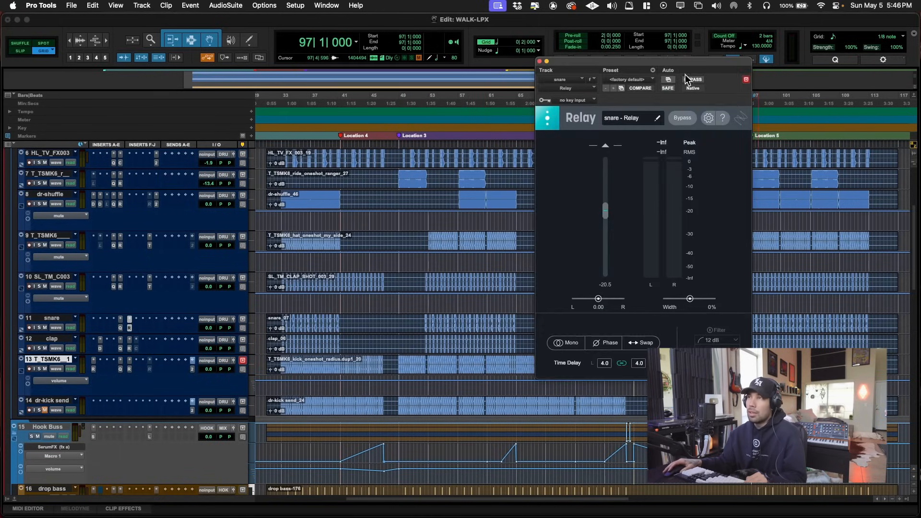
pyautogui.moveTo(667, 61); pyautogui.dragTo(794, 51)
pyautogui.press('super+w')
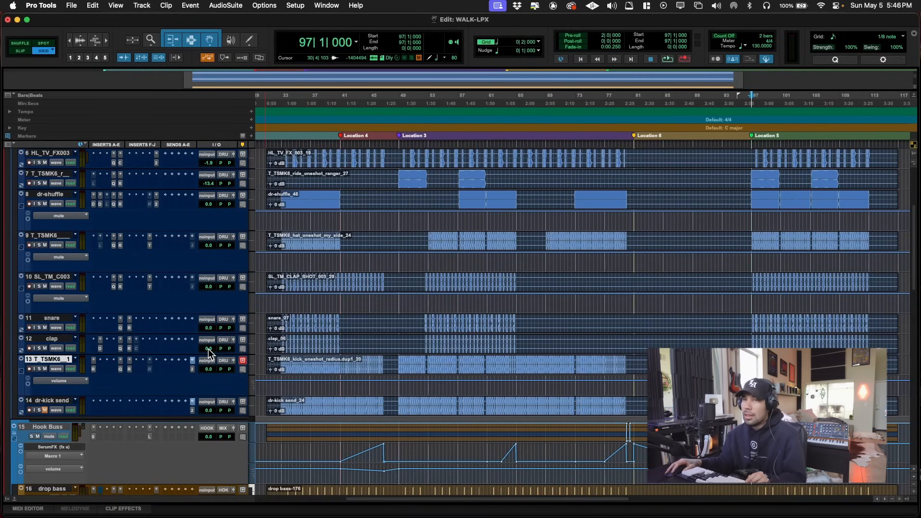
# - Look through the drum and hook tracks and reopen the Relay plug-in on the snare track
pyautogui.scroll(3, 635, 371)
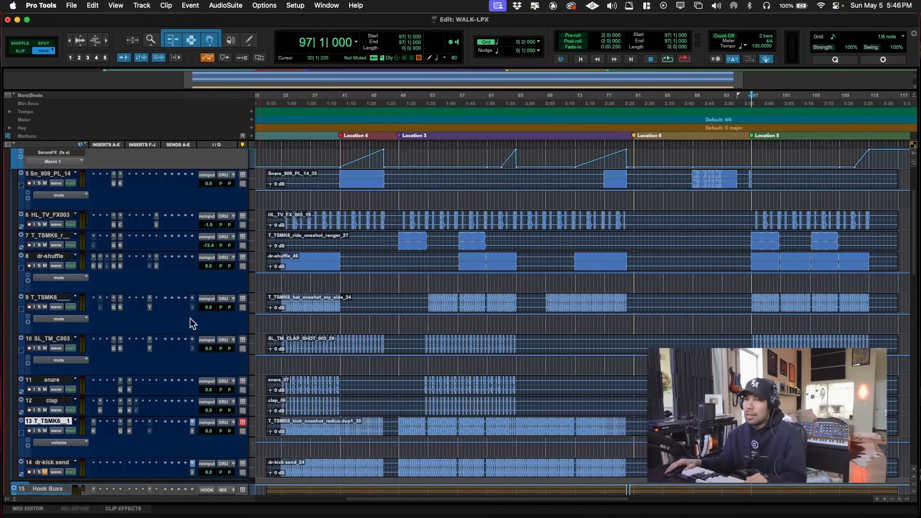
pyautogui.scroll(-6, 187, 315)
pyautogui.scroll(-8, 184, 313)
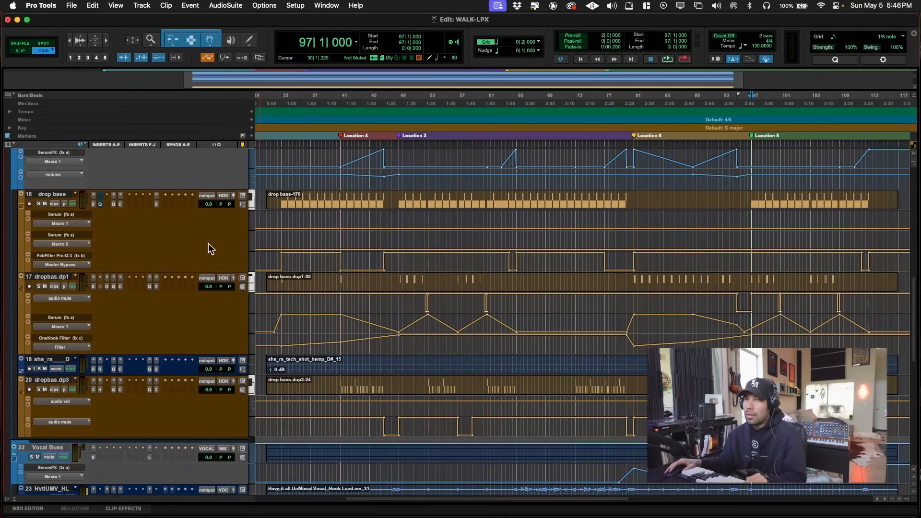
pyautogui.scroll(13, 191, 355)
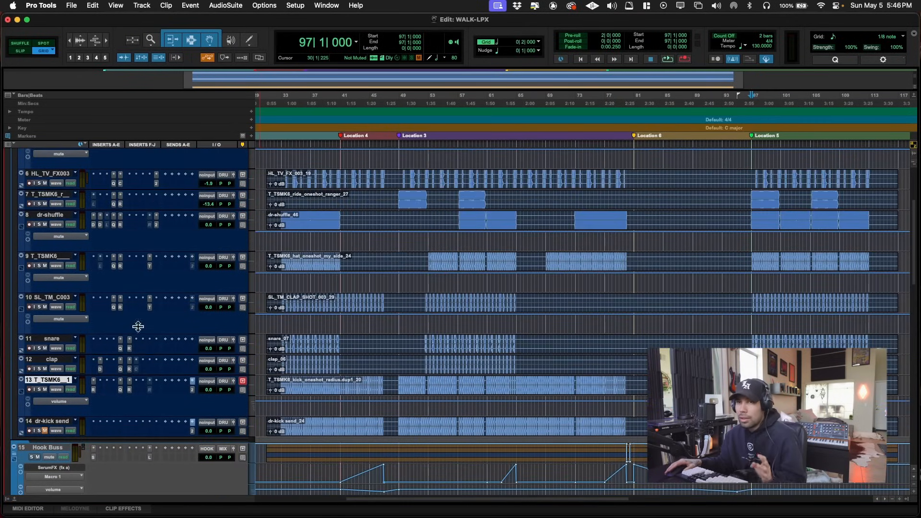
pyautogui.scroll(1, 134, 345)
pyautogui.click(128, 369)
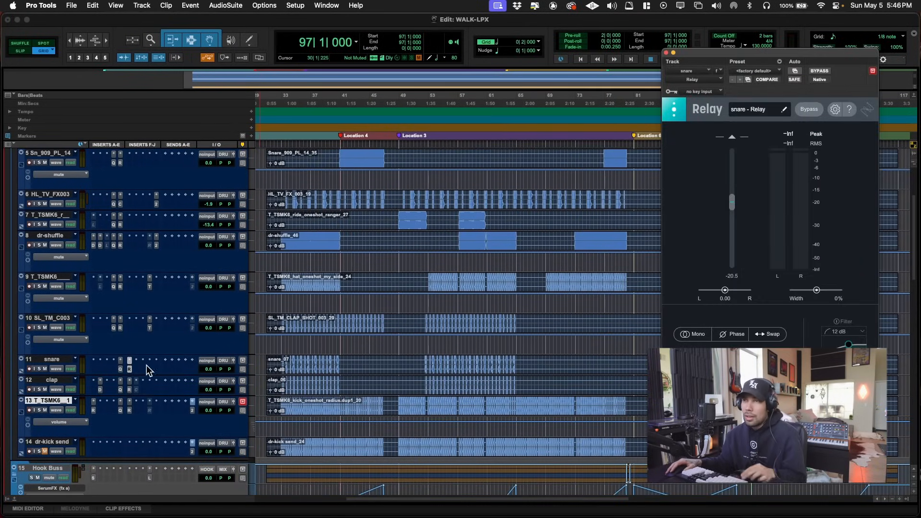
pyautogui.scroll(4, 131, 374)
pyautogui.scroll(-4, 126, 297)
# - Examine the wet gain setting in FabFilter Pro-C 2 on the drop bass track and close the plug-in
pyautogui.scroll(-16, 149, 387)
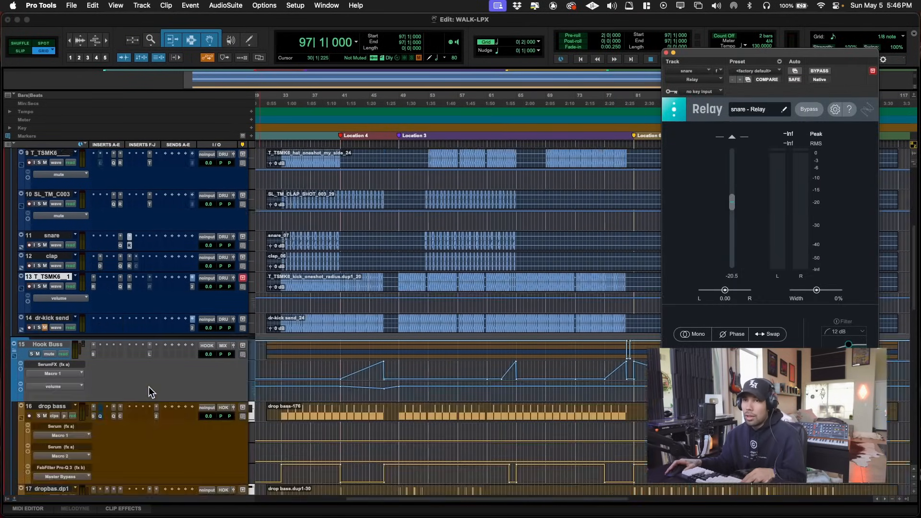
pyautogui.click(120, 204)
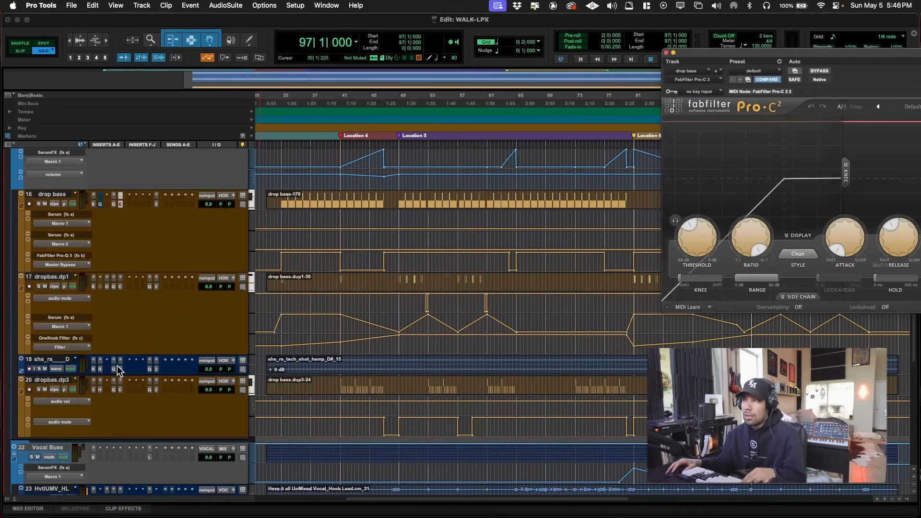
pyautogui.moveTo(755, 54); pyautogui.dragTo(386, 63)
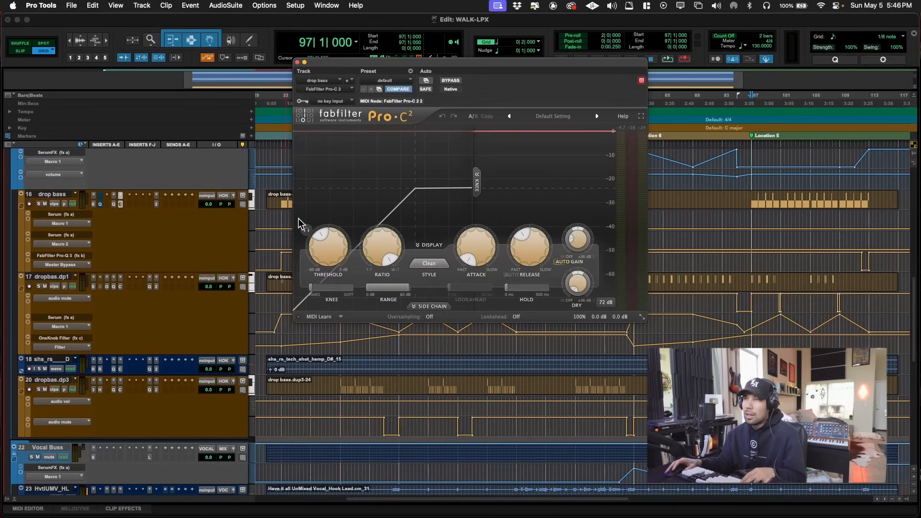
pyautogui.moveTo(580, 240)
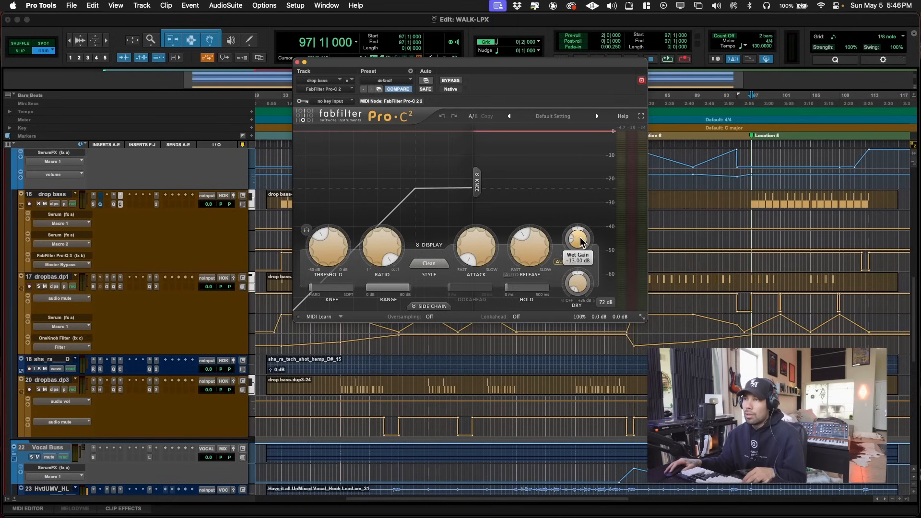
pyautogui.press('super+w')
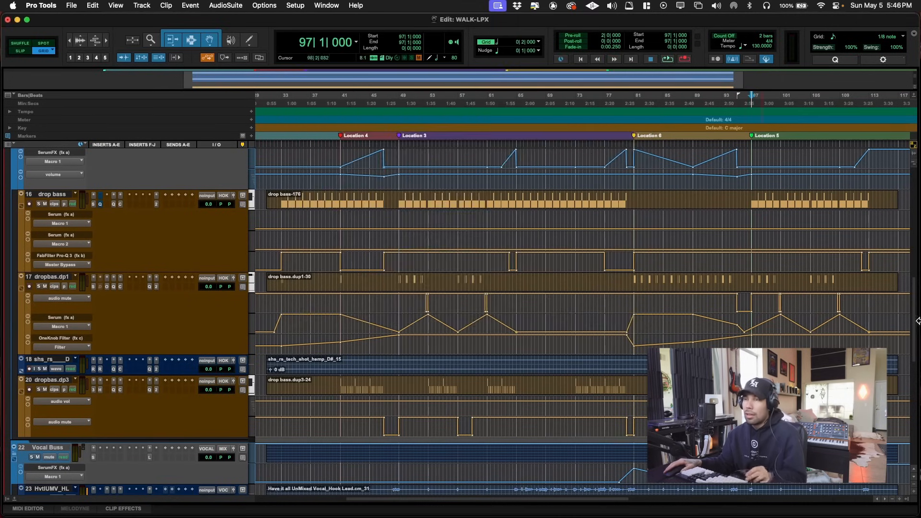
# - Look through the vocal, bass and drum tracks, and inspect and close the insert E plug-in on SL_TM_C003
pyautogui.scroll(-5, 624, 288)
pyautogui.scroll(-6, 625, 289)
pyautogui.scroll(3, 617, 285)
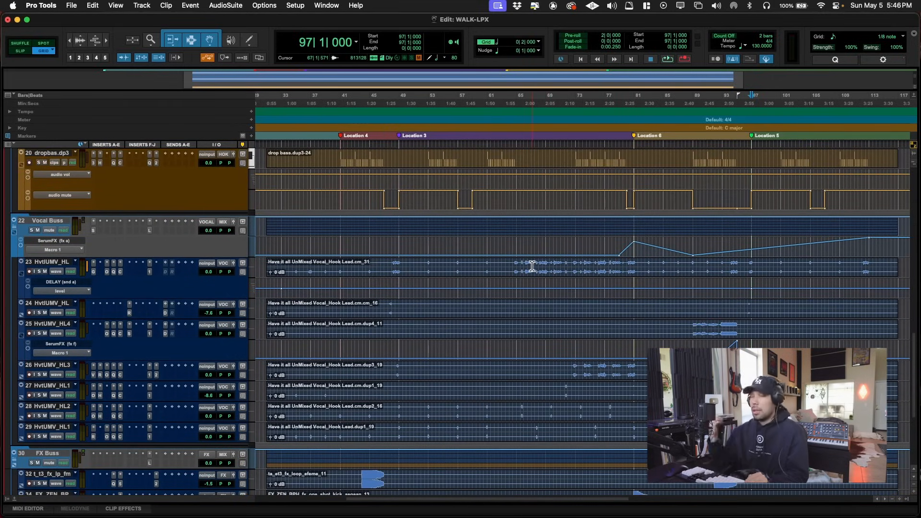
pyautogui.scroll(5, 532, 266)
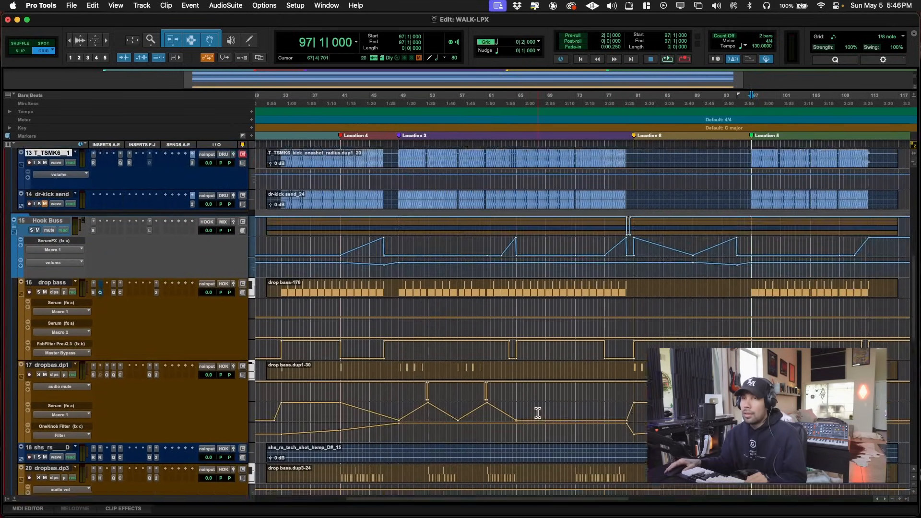
pyautogui.scroll(6, 538, 413)
pyautogui.scroll(-5, 538, 413)
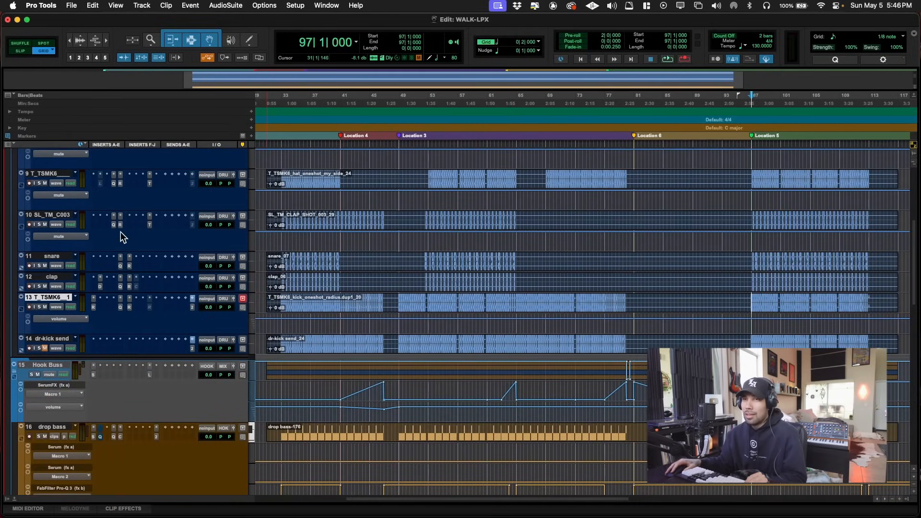
pyautogui.click(120, 216)
pyautogui.moveTo(493, 60); pyautogui.dragTo(592, 168)
pyautogui.press('super+w')
# - Select the hook lead vocal on track 23 from bar 64 beat 3 to bar 81 beat 3
pyautogui.scroll(-5, 494, 271)
pyautogui.scroll(-5, 495, 271)
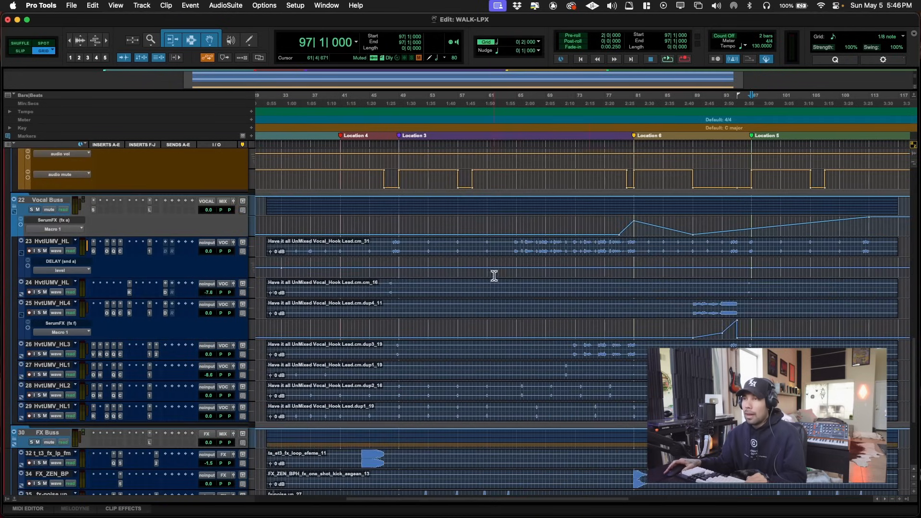
pyautogui.moveTo(514, 247); pyautogui.dragTo(634, 247)
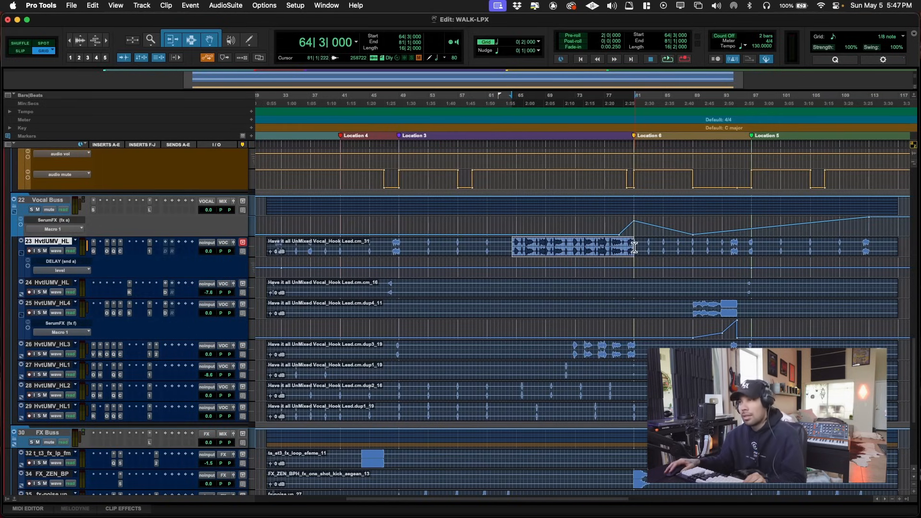
pyautogui.moveTo(513, 245); pyautogui.dragTo(637, 251)
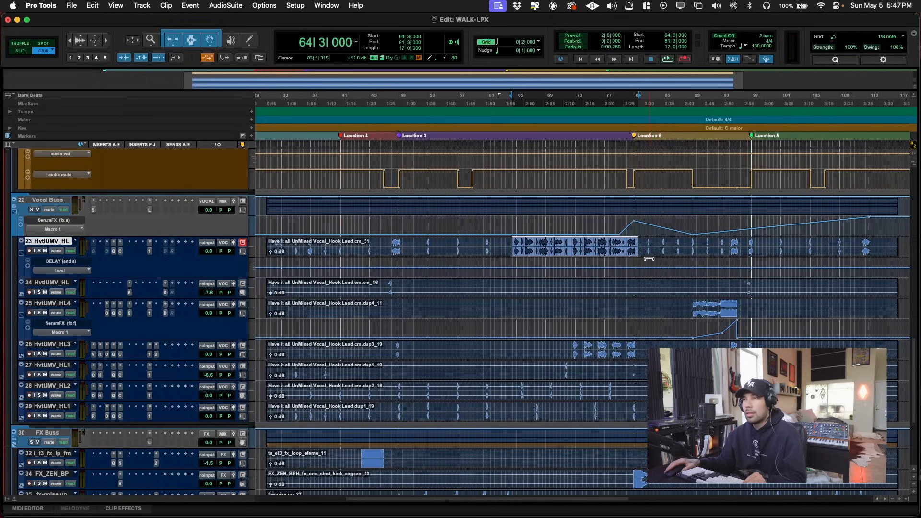
pyautogui.press('t')
pyautogui.press('t')
pyautogui.scroll(-1, 646, 259)
pyautogui.scroll(2, 643, 257)
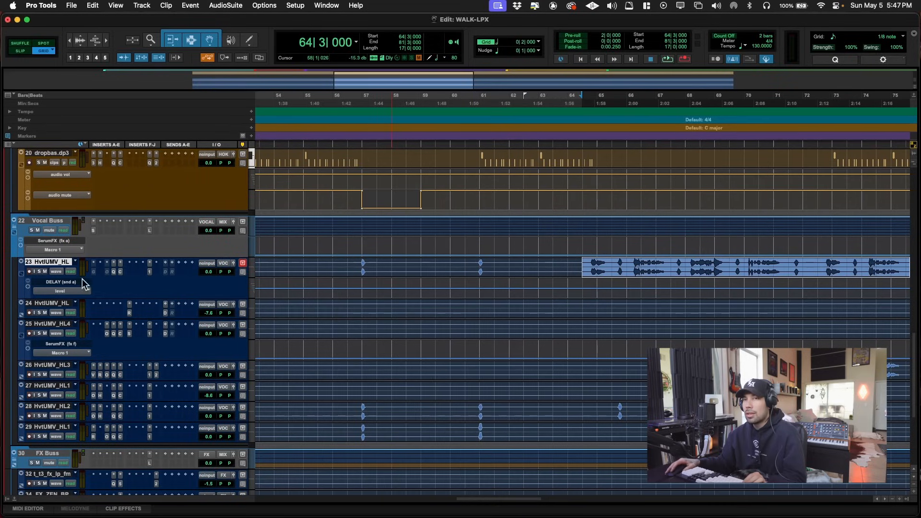
# - Play the selected hook lead vocal with its first insert inactive and active, stopping after each pass
pyautogui.press('space')
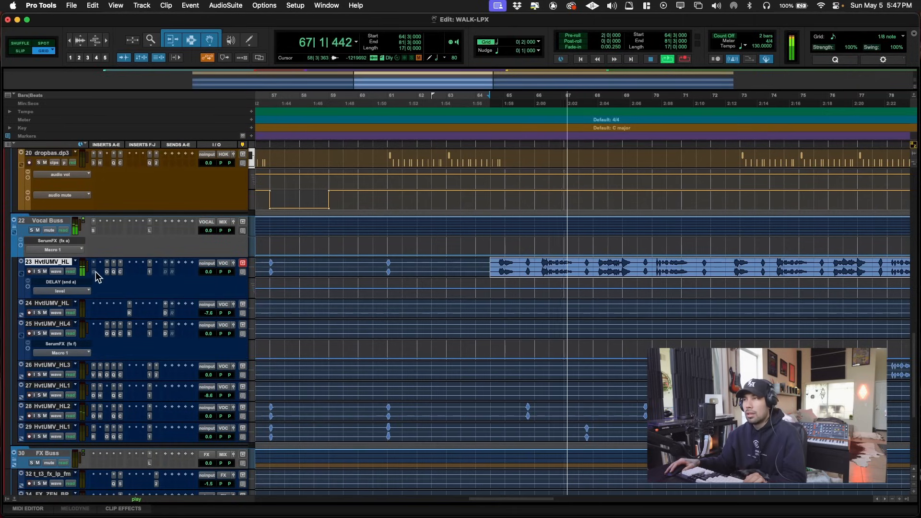
pyautogui.press('space')
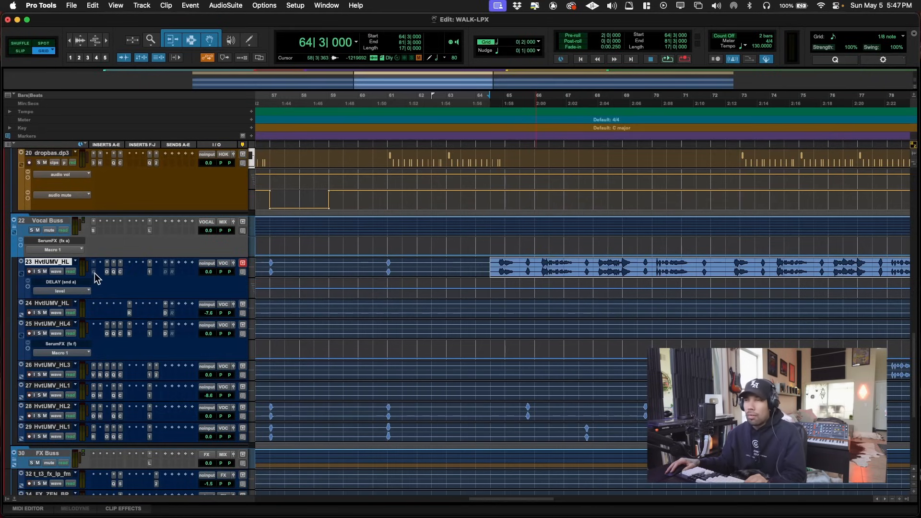
pyautogui.press('space')
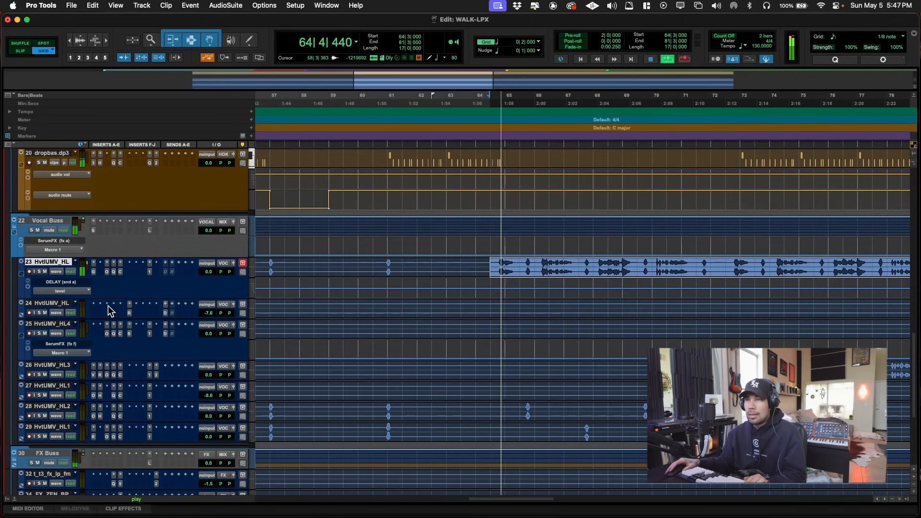
pyautogui.press('space')
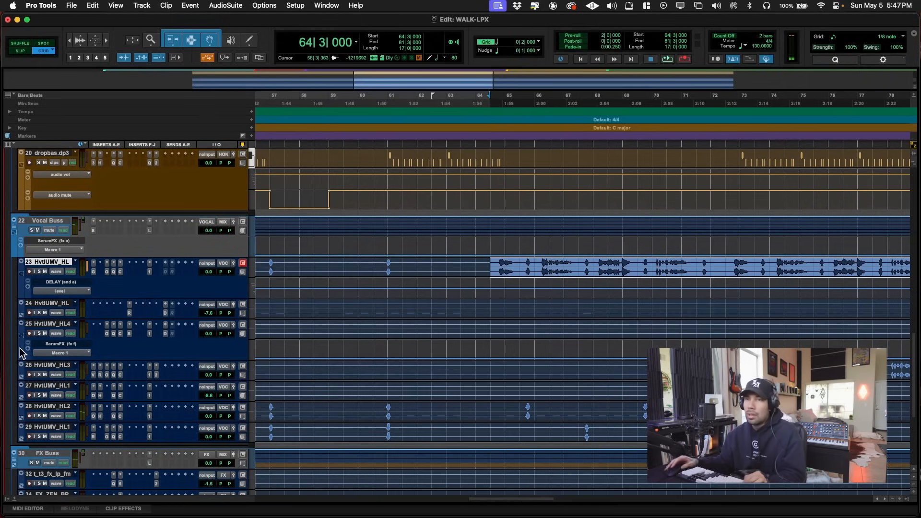
# - Open OTT on the hook lead vocal, audition the vocal with the plug-in inactive, and reactivate it
pyautogui.click(107, 270)
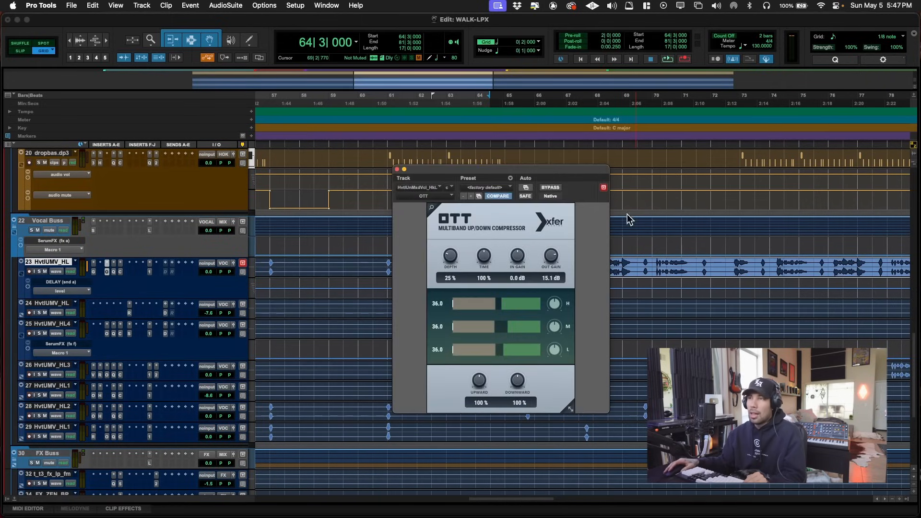
pyautogui.moveTo(543, 172); pyautogui.dragTo(352, 142)
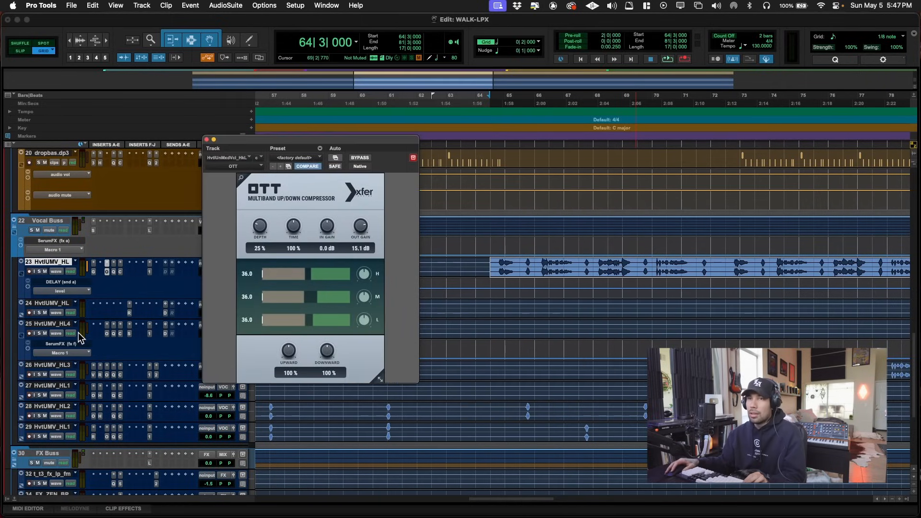
pyautogui.keyDown('ctrl'); pyautogui.keyDown('super'); pyautogui.click(108, 272); pyautogui.keyUp('super'); pyautogui.keyUp('ctrl')
pyautogui.press('space')
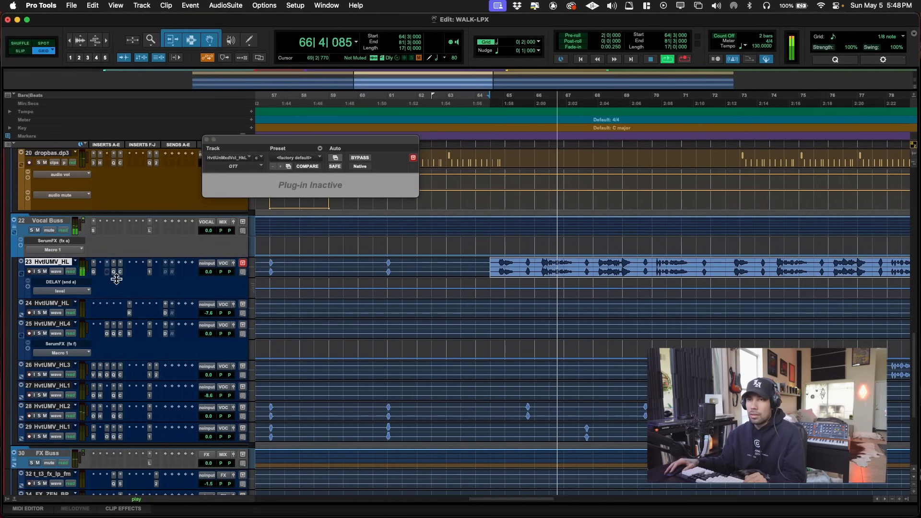
pyautogui.press('space')
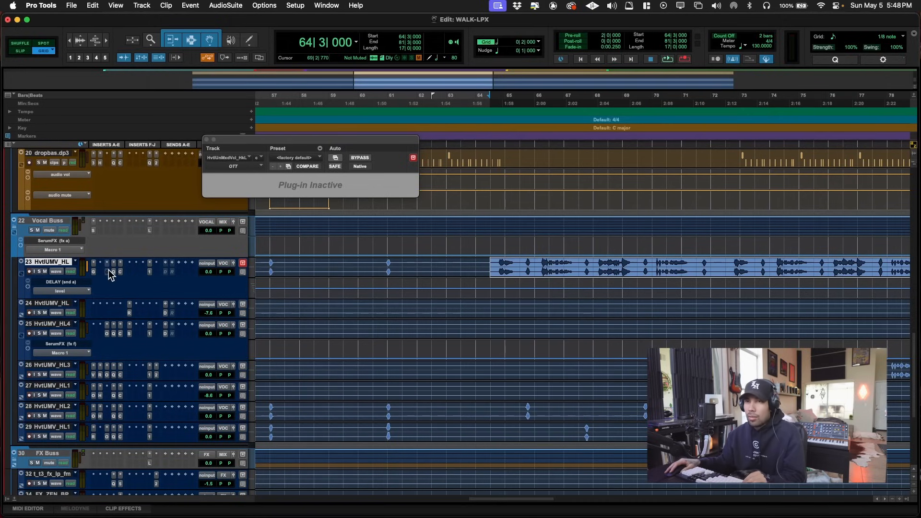
pyautogui.keyDown('ctrl'); pyautogui.keyDown('super'); pyautogui.click(106, 272); pyautogui.keyUp('super'); pyautogui.keyUp('ctrl')
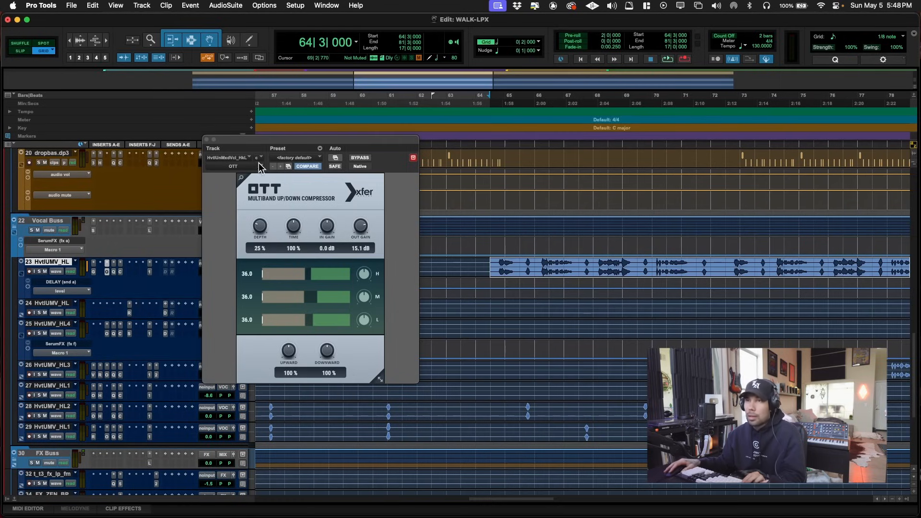
pyautogui.moveTo(260, 138); pyautogui.dragTo(436, 108)
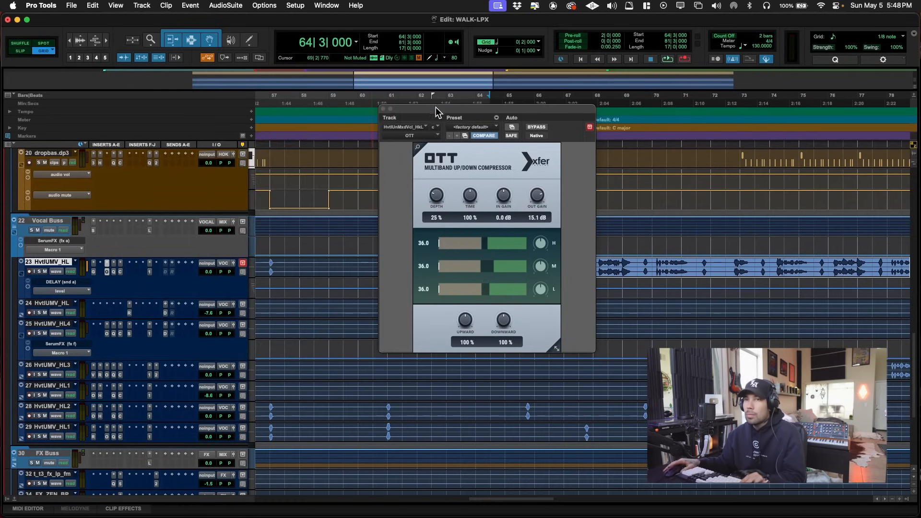
# - Examine the FabFilter Pro-Q 3 curve on the hook lead vocal and close the plug-in
pyautogui.click(114, 271)
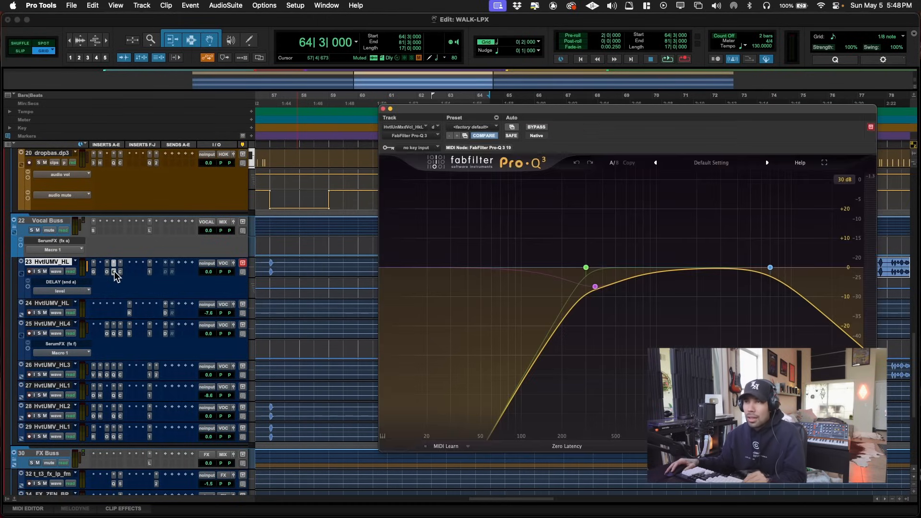
pyautogui.moveTo(550, 149); pyautogui.dragTo(336, 119)
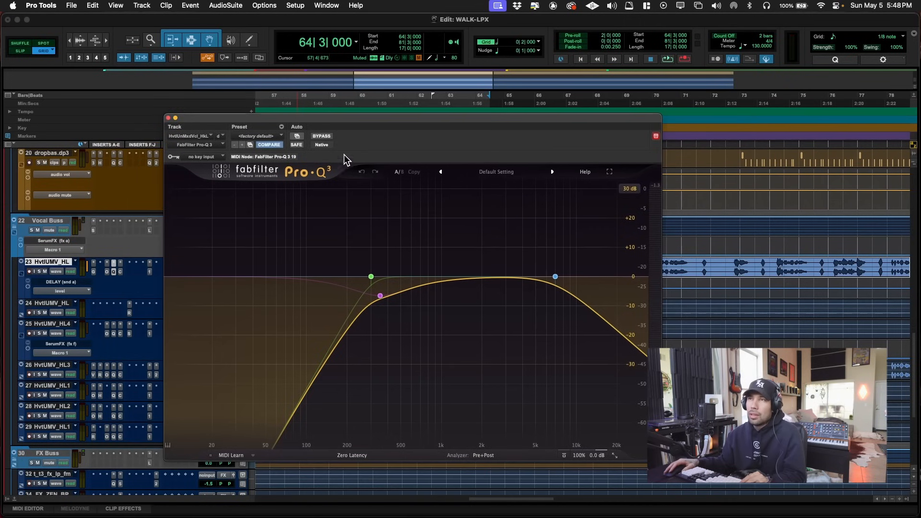
pyautogui.press('super+w')
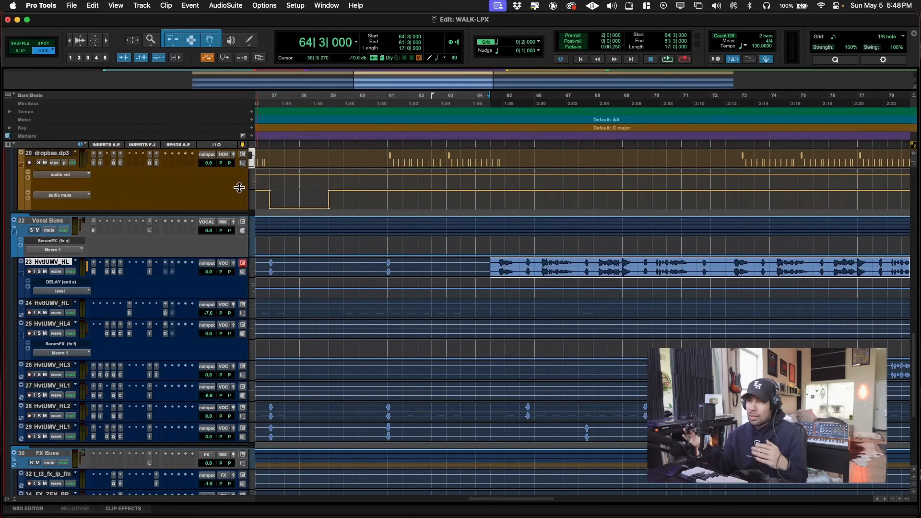
# - Open FabFilter Pro-C 2 on the hook lead vocal, audition the vocal from bar 64 beat 3 while toggling its bypass, and close it
pyautogui.click(120, 272)
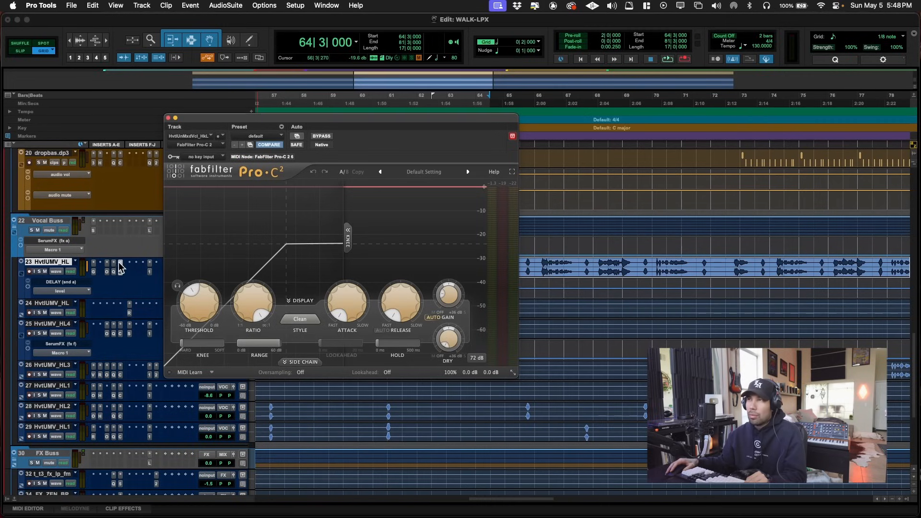
pyautogui.moveTo(331, 122); pyautogui.dragTo(327, 51)
pyautogui.click(489, 263)
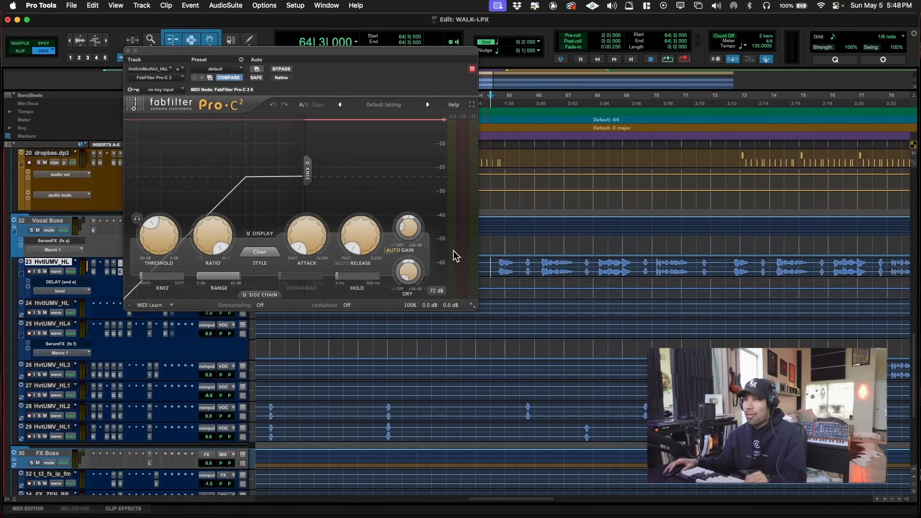
pyautogui.press('space')
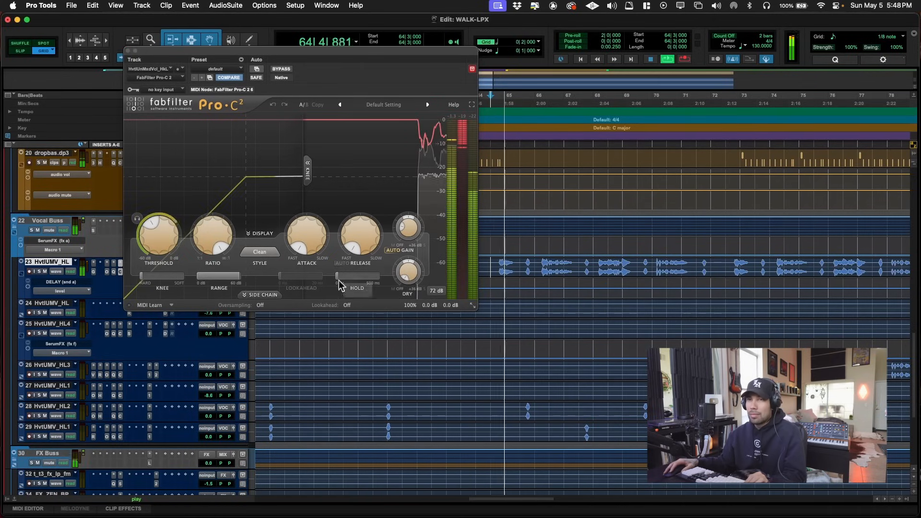
pyautogui.keyDown('super'); pyautogui.click(120, 271); pyautogui.keyUp('super')
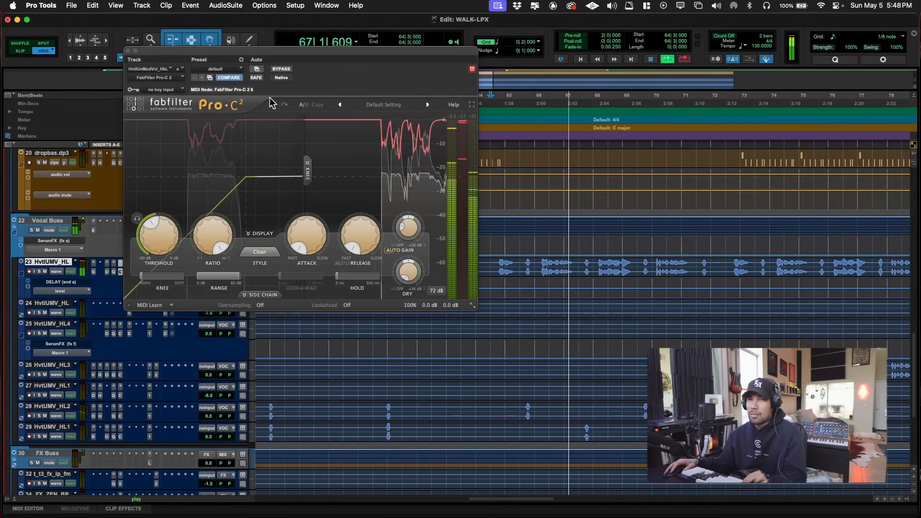
pyautogui.click(267, 69)
pyautogui.moveTo(267, 57); pyautogui.dragTo(405, 65)
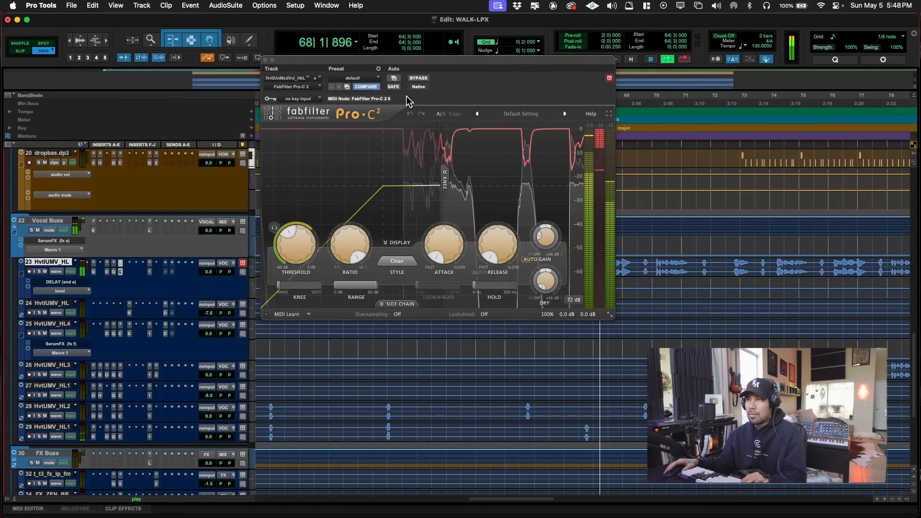
pyautogui.press('super+w')
pyautogui.press('space')
# - Select the vocal on track 26 from bar 72 beat 3 to bar 81 beat 3
pyautogui.click(584, 267)
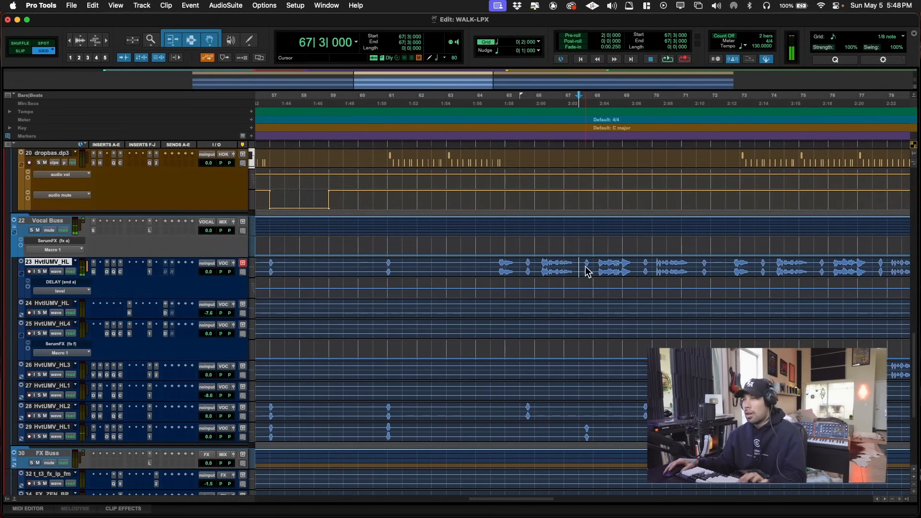
pyautogui.click(583, 276)
pyautogui.hotkey('alt', 'f')
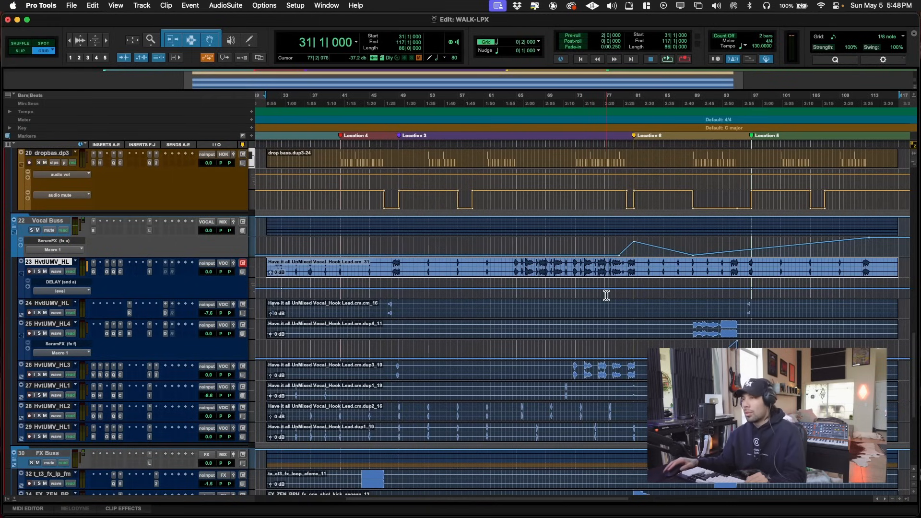
pyautogui.scroll(-3, 607, 295)
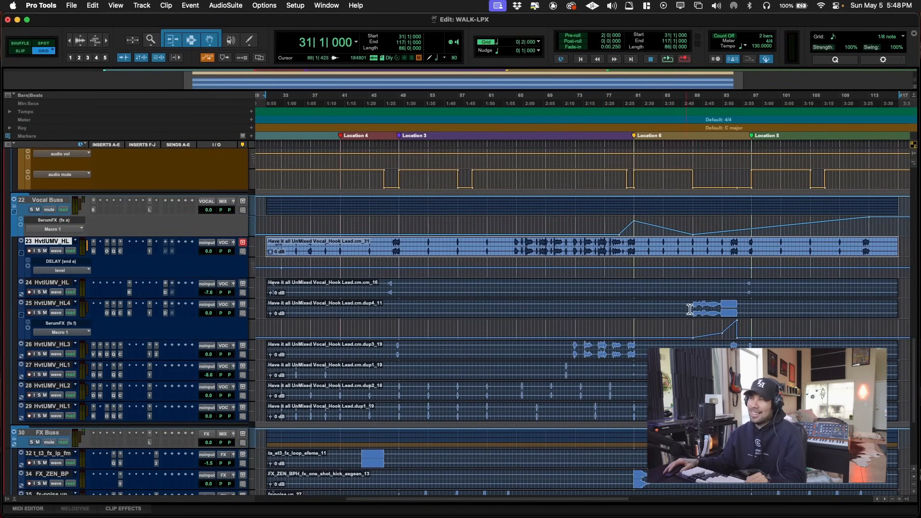
pyautogui.click(576, 350)
pyautogui.press('super+bracketright')
pyautogui.press('super+bracketright')
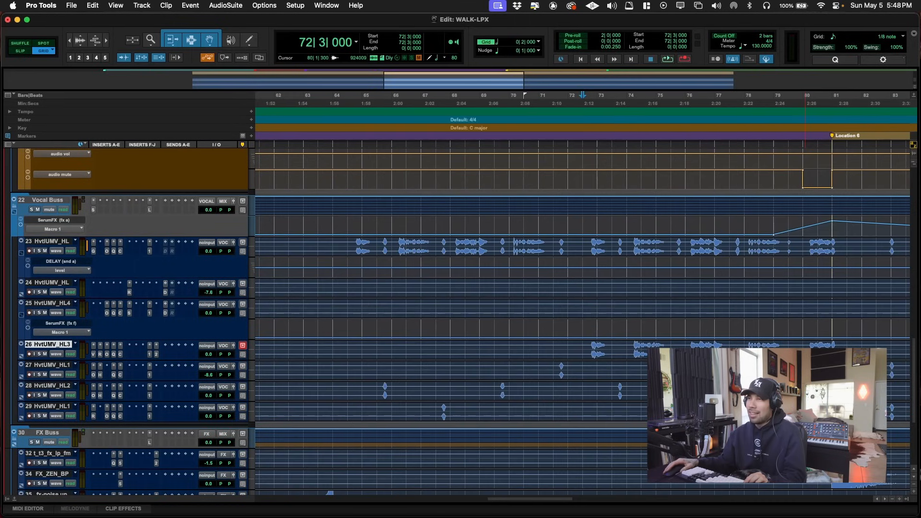
pyautogui.press('super+bracketleft')
pyautogui.moveTo(582, 346); pyautogui.dragTo(715, 346)
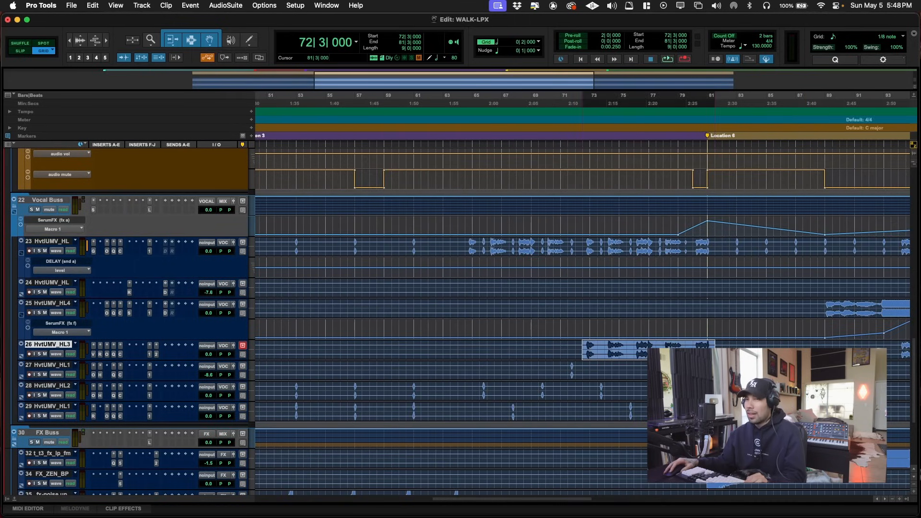
# - Solo track 26, audition its vocal, stop playback, and reselect bar 72 beat 3 to bar 81 beat 3
pyautogui.hotkey('shift', 's')
pyautogui.press('space')
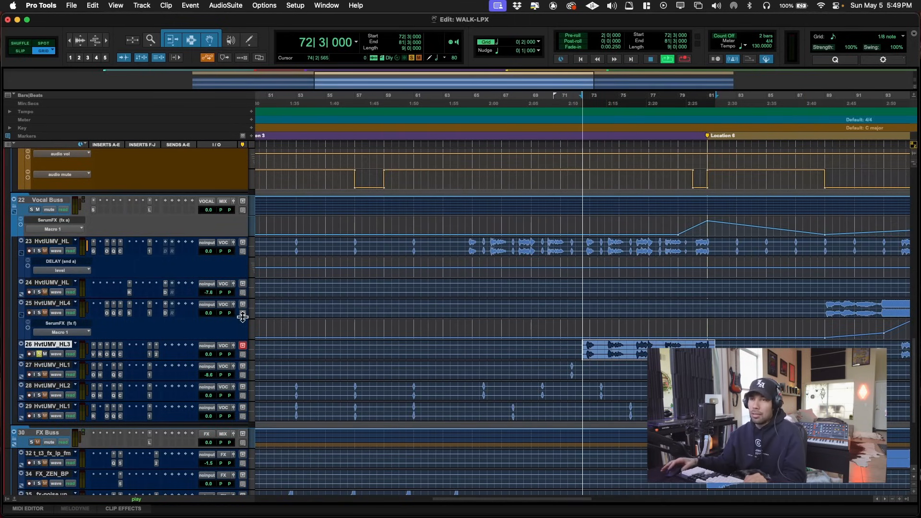
pyautogui.click(609, 367)
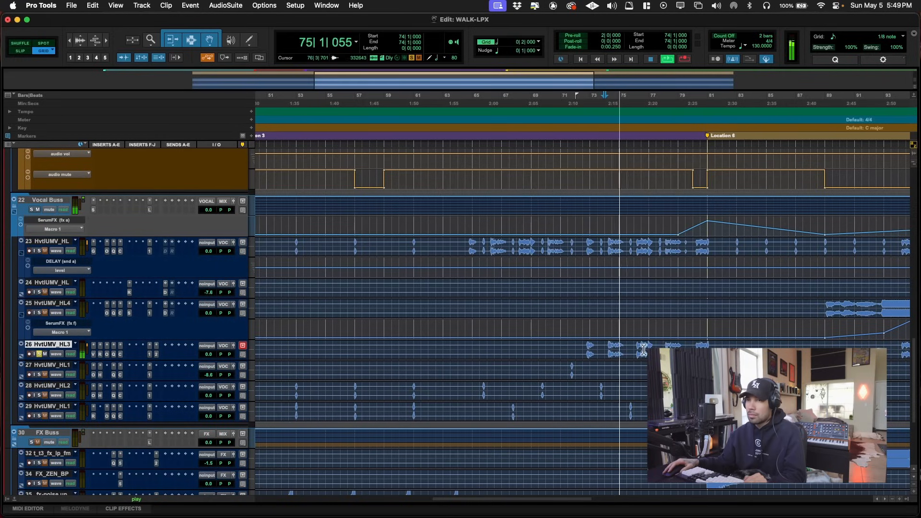
pyautogui.press('space')
pyautogui.click(580, 347)
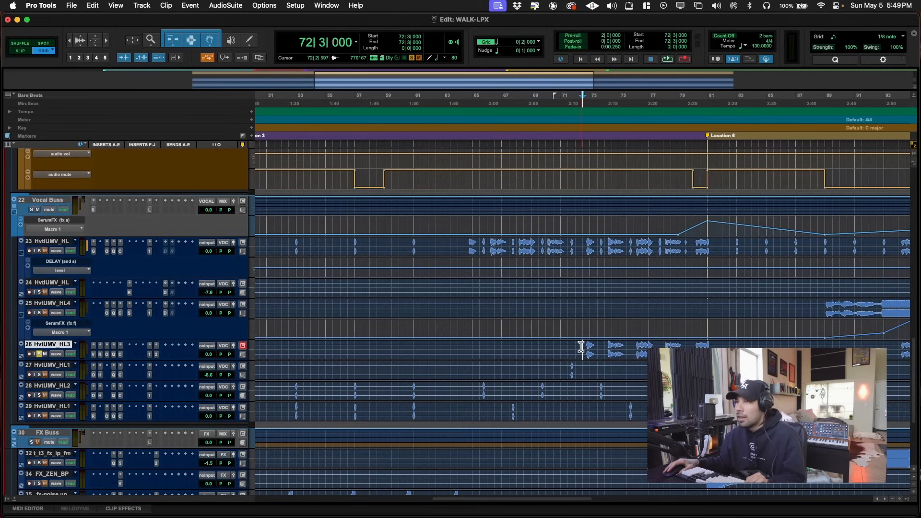
pyautogui.moveTo(580, 346); pyautogui.dragTo(714, 344)
# - Look through the drum, hook and bass tracks above the vocals around bars 51 to 93
pyautogui.scroll(15, 577, 341)
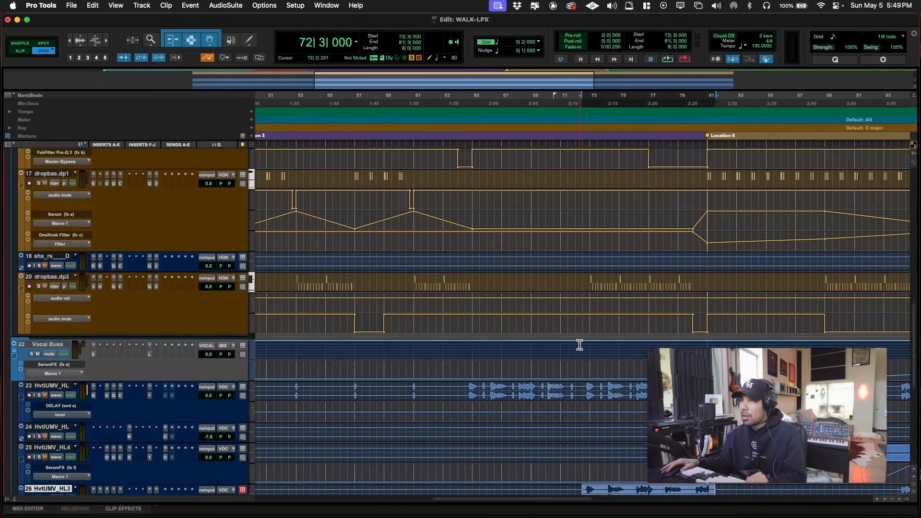
pyautogui.scroll(10, 579, 344)
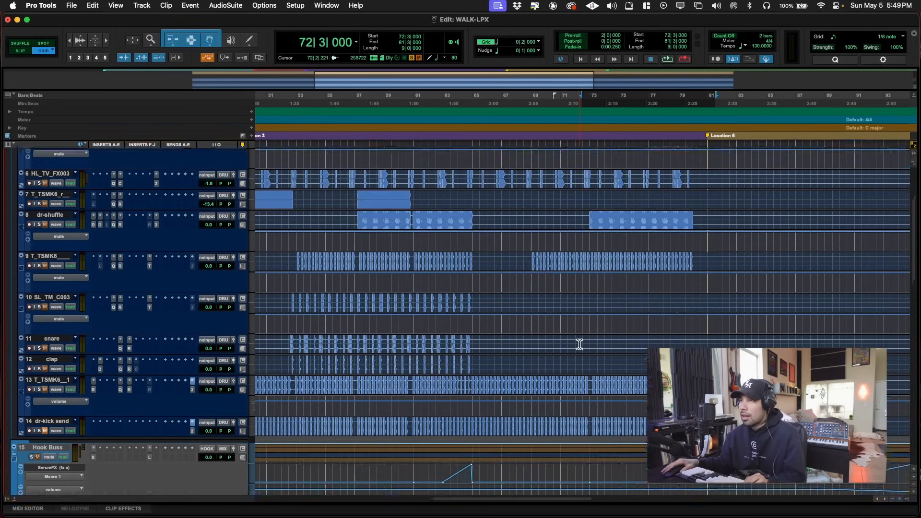
pyautogui.scroll(-8, 579, 344)
pyautogui.scroll(-2, 580, 344)
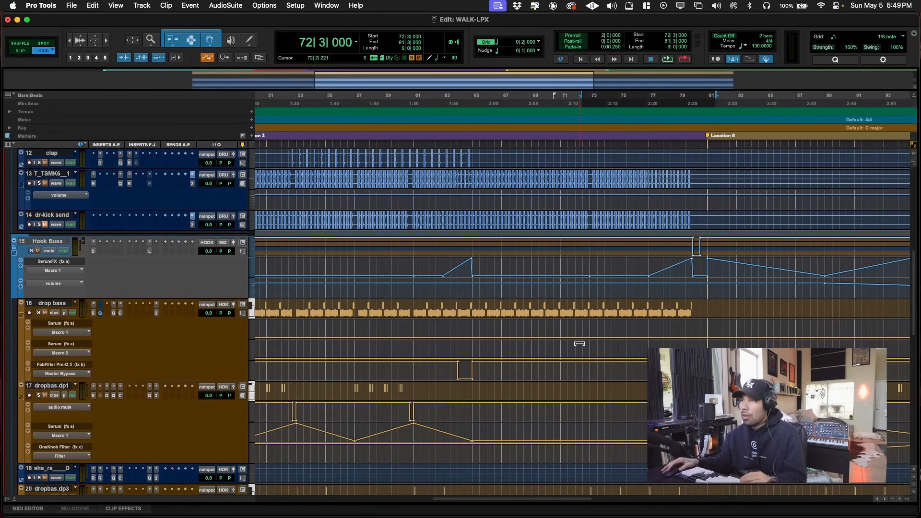
pyautogui.scroll(5, 579, 344)
pyautogui.scroll(-8, 580, 343)
pyautogui.scroll(10, 579, 344)
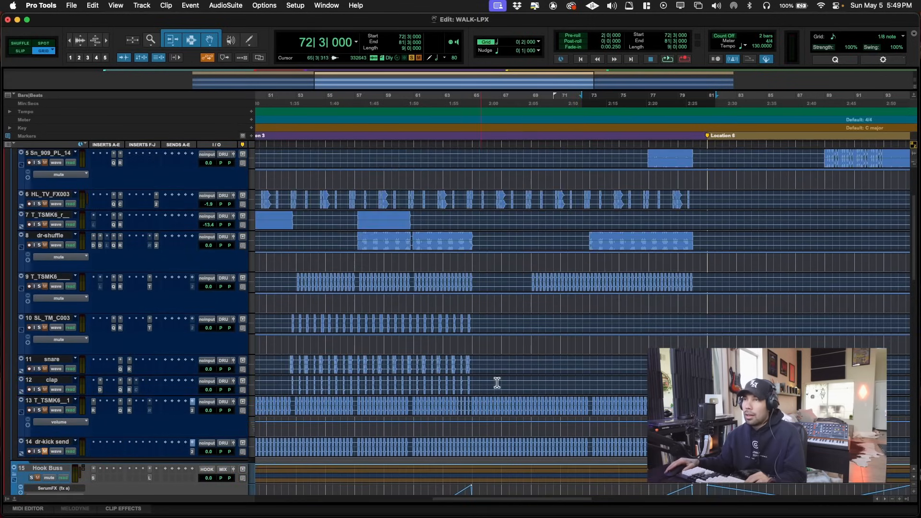
pyautogui.scroll(-8, 642, 331)
pyautogui.scroll(-5, 643, 329)
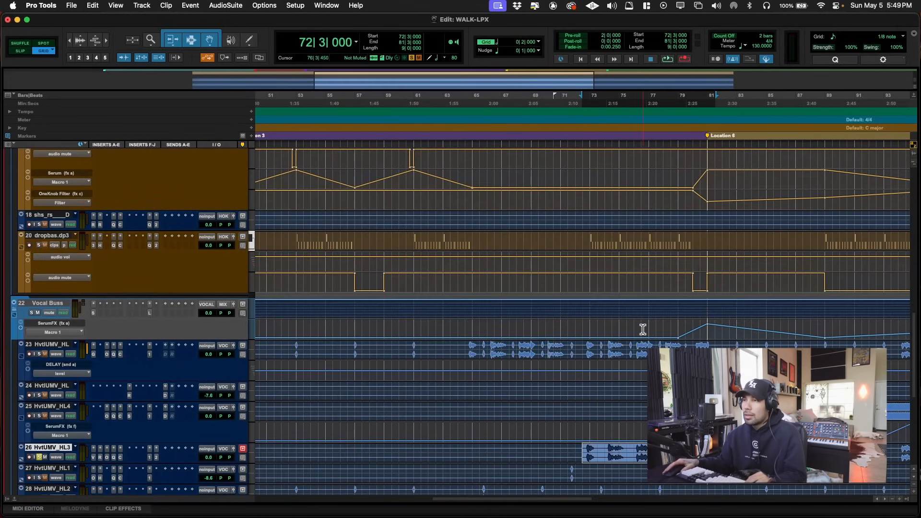
# - Play the full mix from bar 72 beat 3 without the solo, toggling the mute on track 26, and stop playback
pyautogui.click(582, 449)
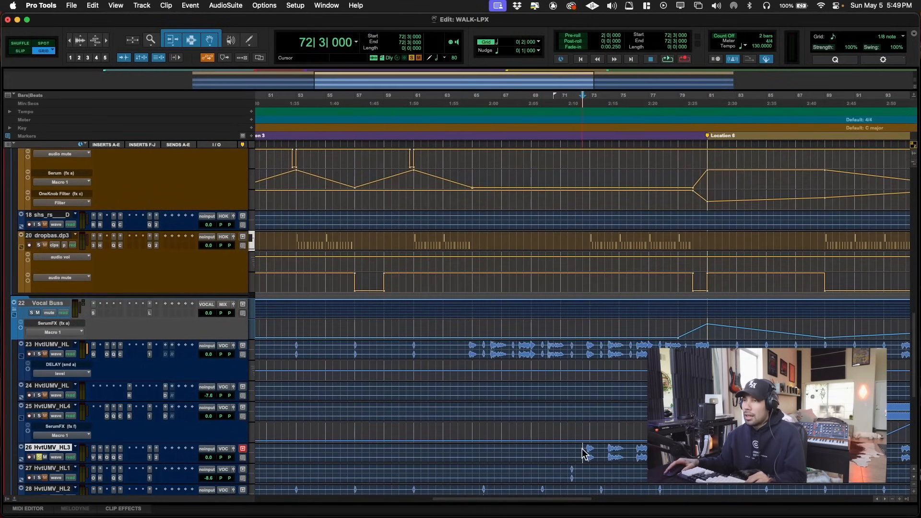
pyautogui.scroll(-2, 580, 448)
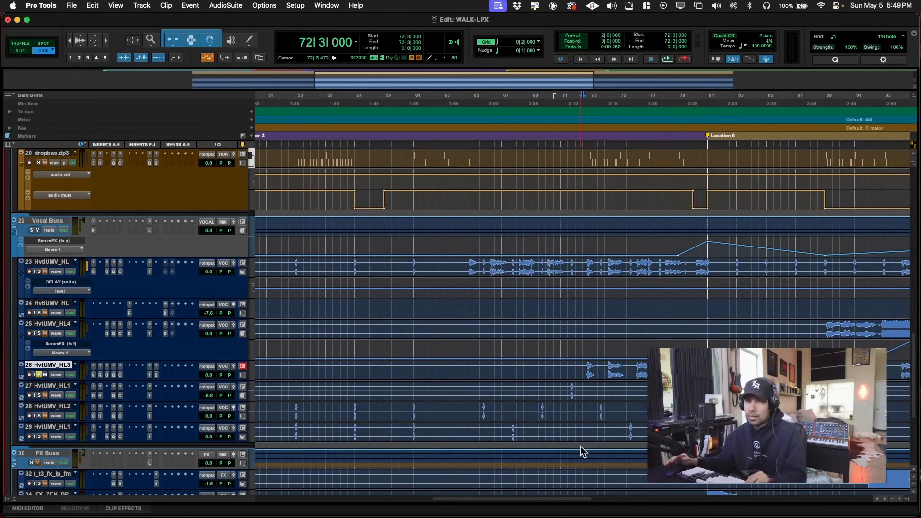
pyautogui.press('space')
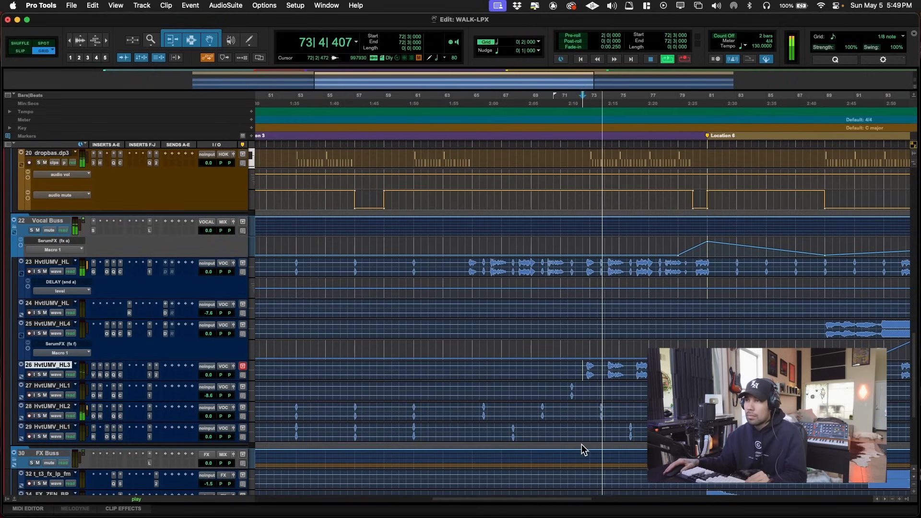
pyautogui.click(45, 375)
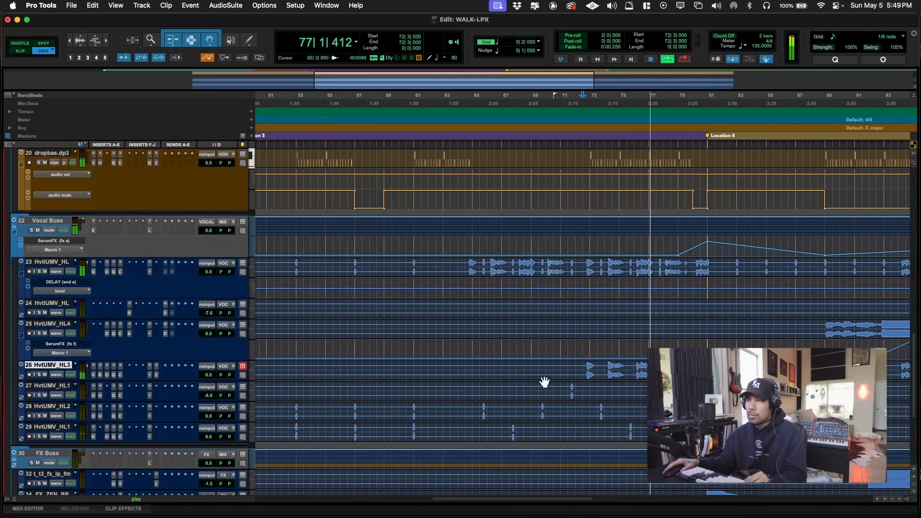
pyautogui.scroll(-3, 675, 383)
pyautogui.scroll(3, 675, 383)
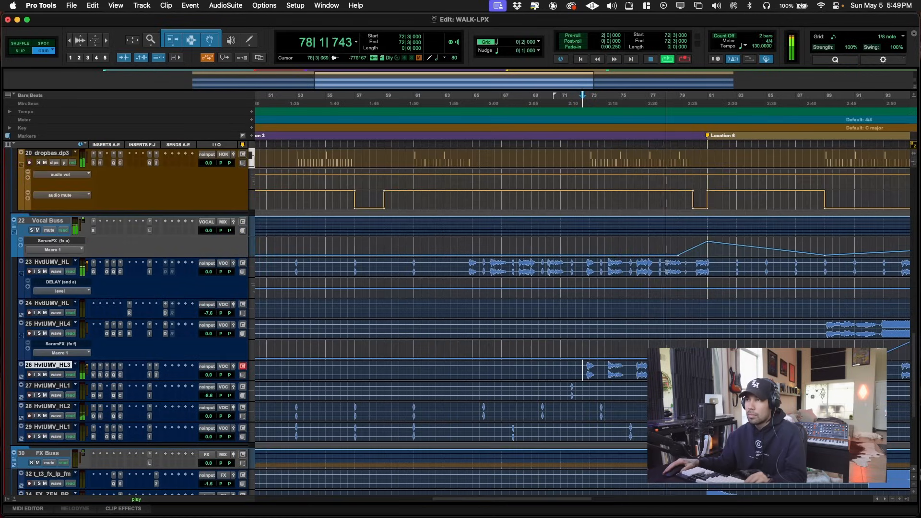
pyautogui.hscroll(5, 675, 384)
pyautogui.press('space')
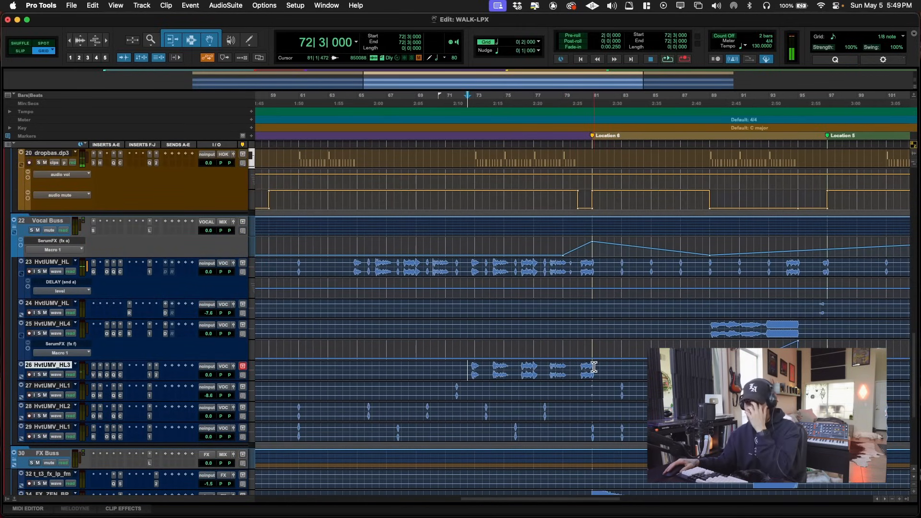
# - Select the vocal part on track 25 from bar 89 to bar 95
pyautogui.scroll(-3, 506, 340)
pyautogui.scroll(3, 506, 339)
pyautogui.hscroll(8, 508, 342)
pyautogui.hscroll(-4, 508, 341)
pyautogui.moveTo(596, 330); pyautogui.dragTo(683, 331)
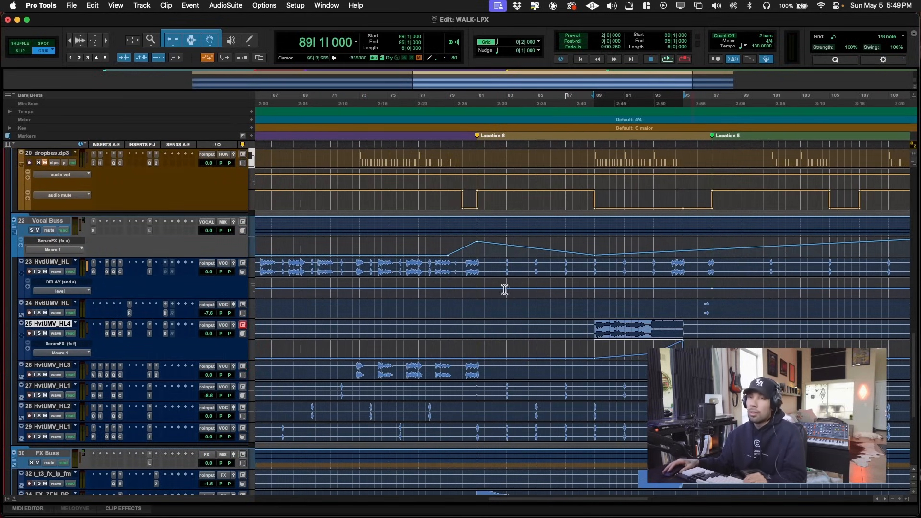
pyautogui.press('super+Tab')
pyautogui.press('super+Tab')
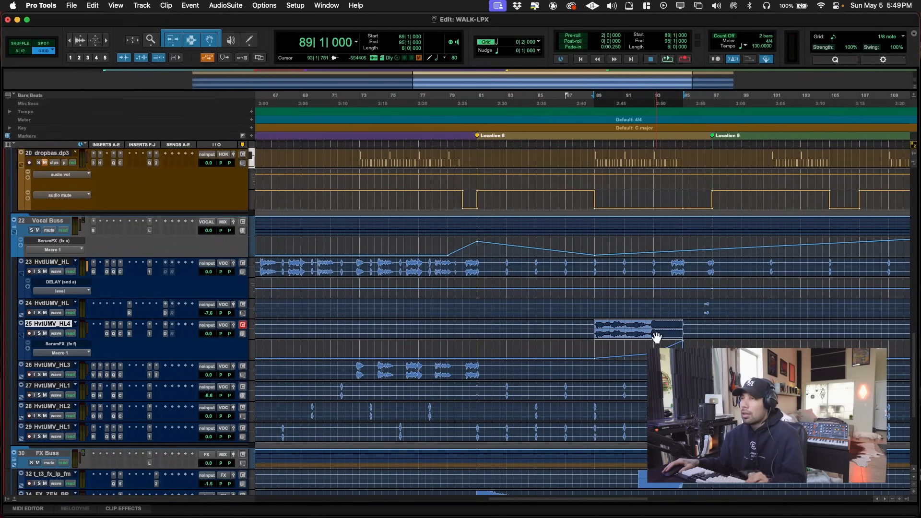
pyautogui.moveTo(595, 329); pyautogui.dragTo(680, 330)
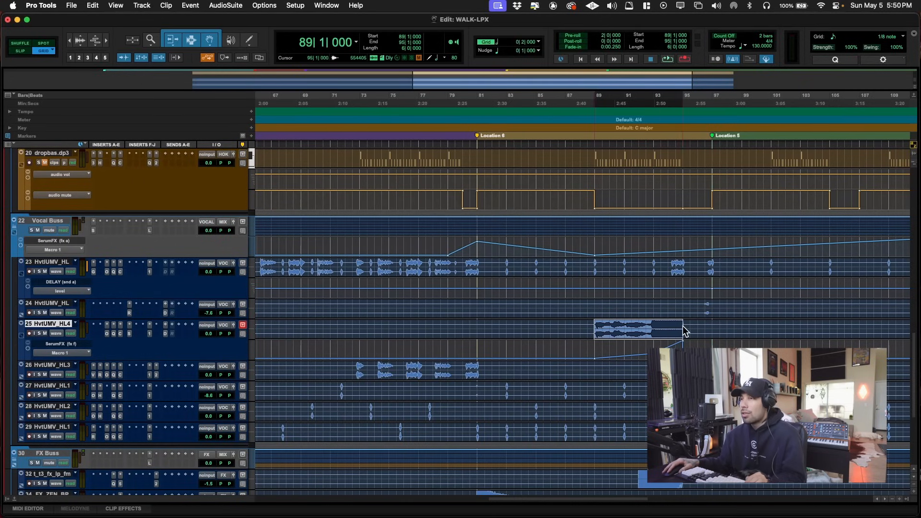
# - Play the track 25 vocal within the full mix from bar 88 beat 3 and stop playback
pyautogui.click(588, 325)
pyautogui.press('space')
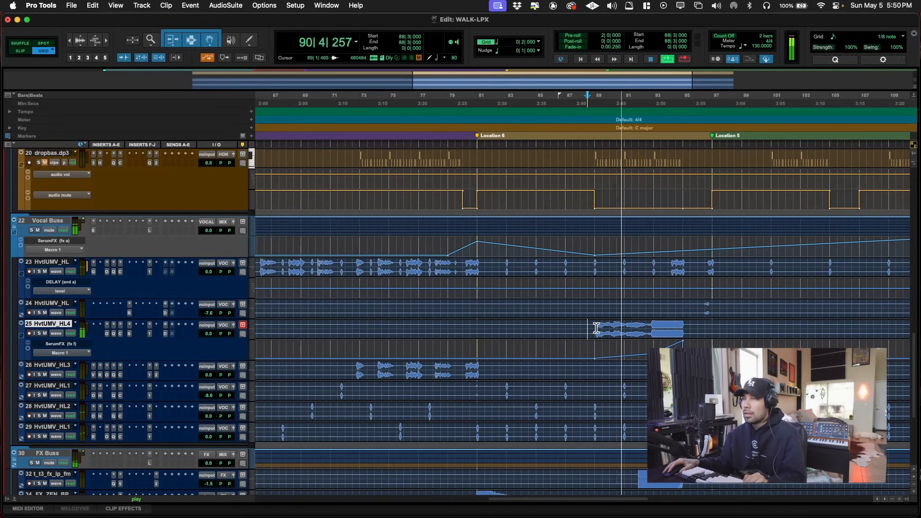
pyautogui.press('space')
# - Solo track 25, play its vocal part from bar 89 to bar 95, and stop playback
pyautogui.moveTo(595, 327); pyautogui.dragTo(682, 335)
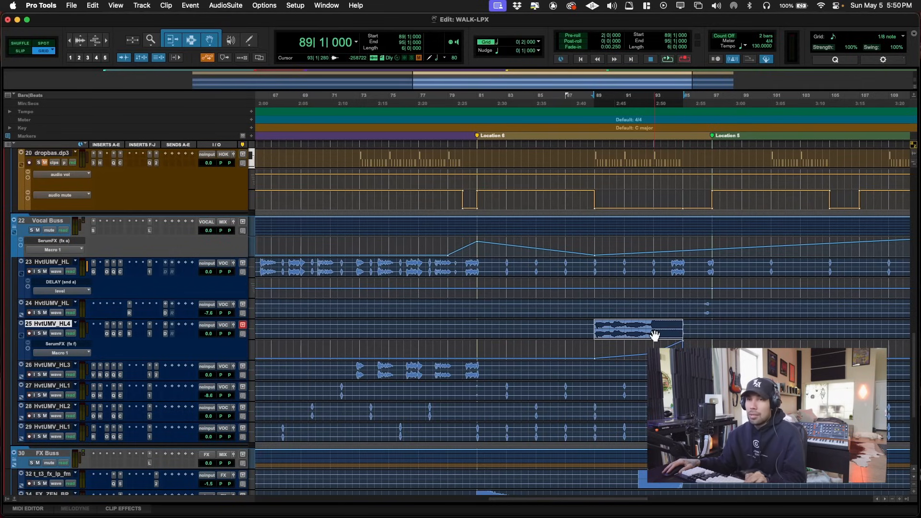
pyautogui.press('space')
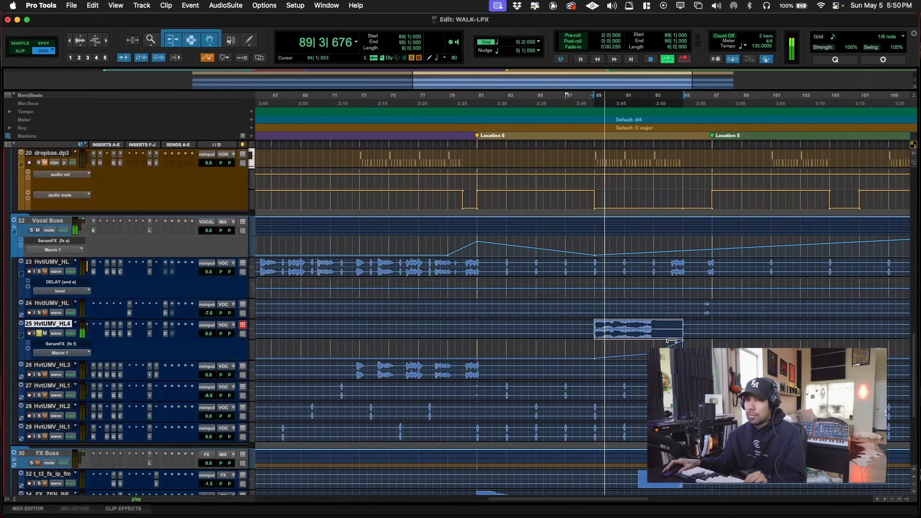
pyautogui.press('super+bracketright')
pyautogui.press('super+bracketright')
pyautogui.scroll(-4, 671, 341)
pyautogui.scroll(2, 671, 341)
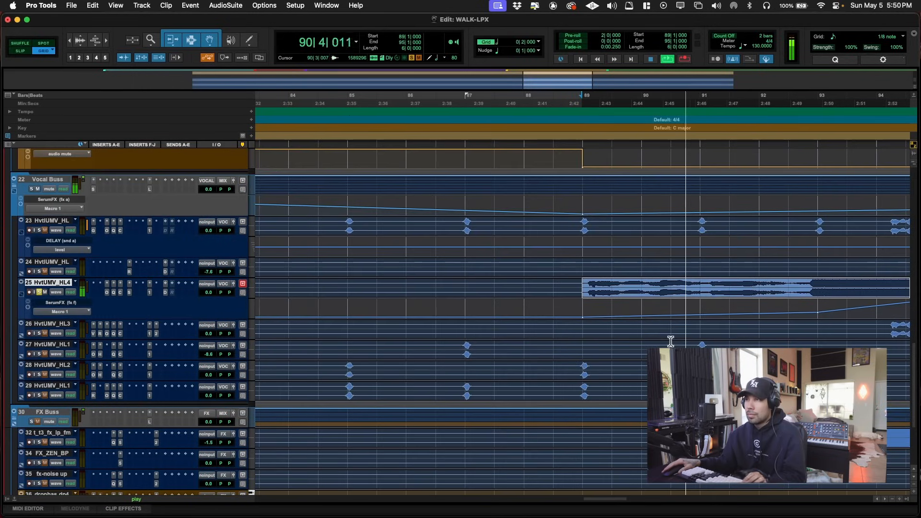
pyautogui.press('space')
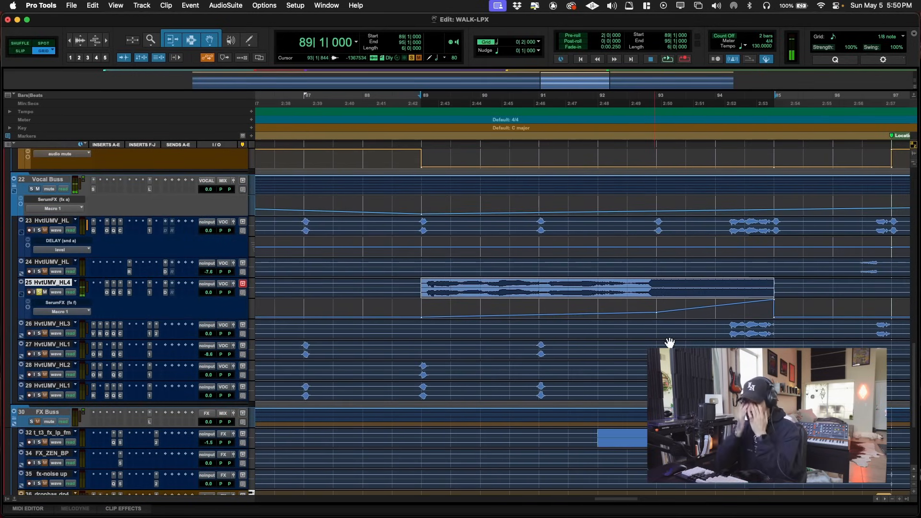
# - Increase the height of track 25 and select the hook lead phrase on track 23 from bar 80 beat 3 to bar 81
pyautogui.hotkey('ctrl', 'Up')
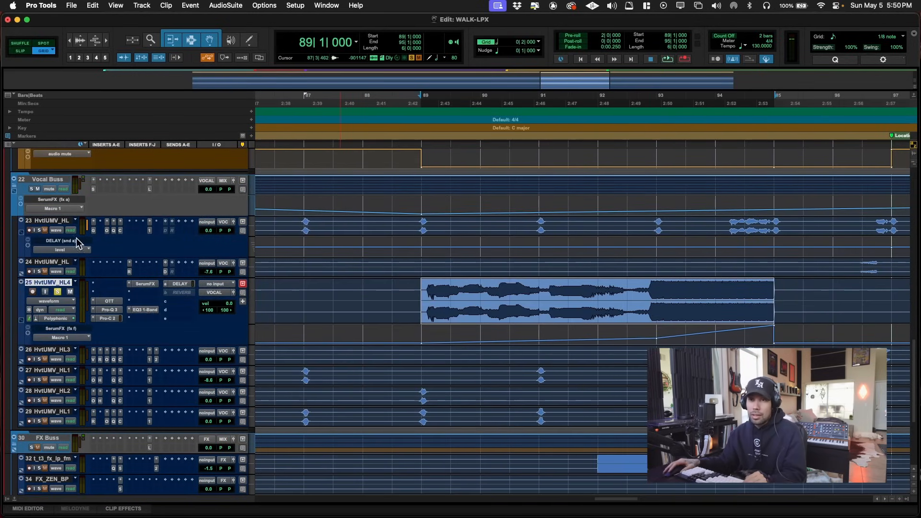
pyautogui.press('r')
pyautogui.press('r')
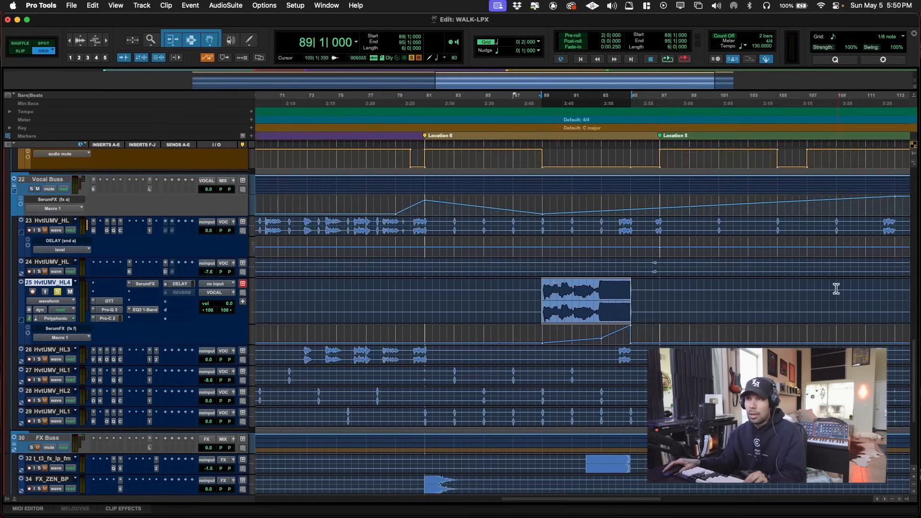
pyautogui.click(420, 225)
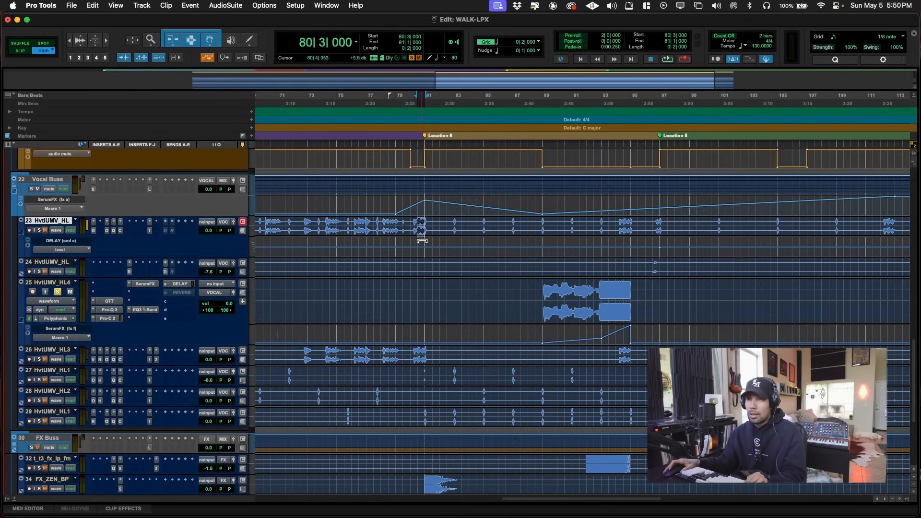
# - Solo track 23, play its hook lead phrase from bar 80 beat 3, and stop playback
pyautogui.hotkey('shift', 's')
pyautogui.press('space')
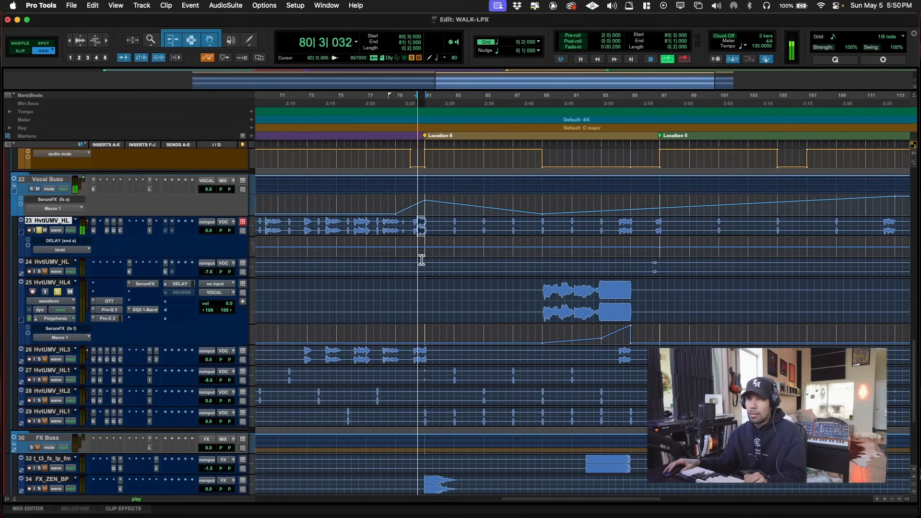
pyautogui.press('space')
# - Copy the track 23 hook lead phrase from bar 80 to bar 81 and paste it into track 25 at bar 81
pyautogui.moveTo(411, 222); pyautogui.dragTo(425, 224)
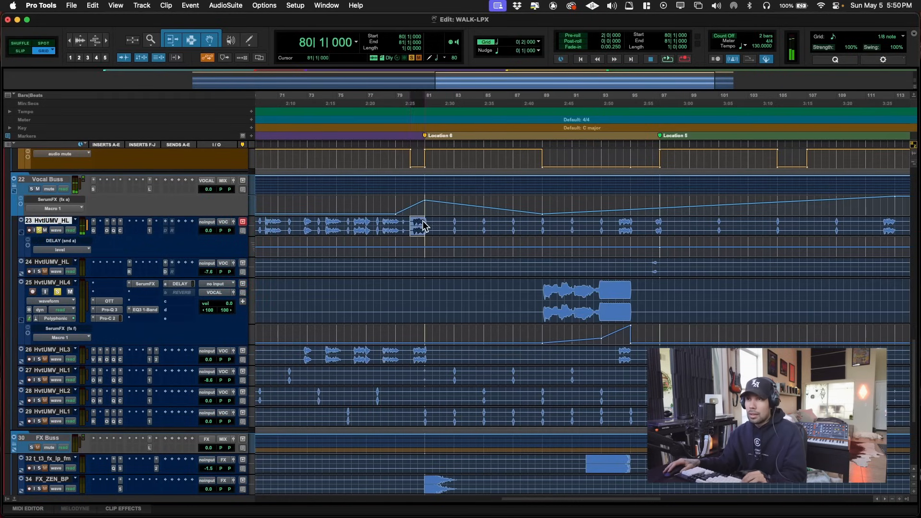
pyautogui.click(432, 296)
pyautogui.press('super+v')
pyautogui.press('t')
pyautogui.press('t')
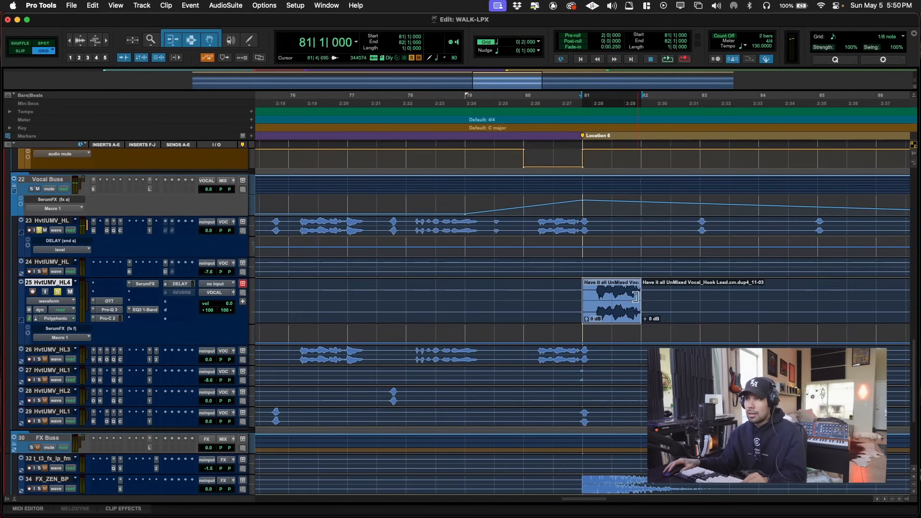
# - Time-stretch the pasted vocal clip on track 25 so that it ends at bar 86
pyautogui.press('Tab')
pyautogui.press('a')
pyautogui.moveTo(639, 316); pyautogui.dragTo(869, 298)
pyautogui.press('super+bracketleft')
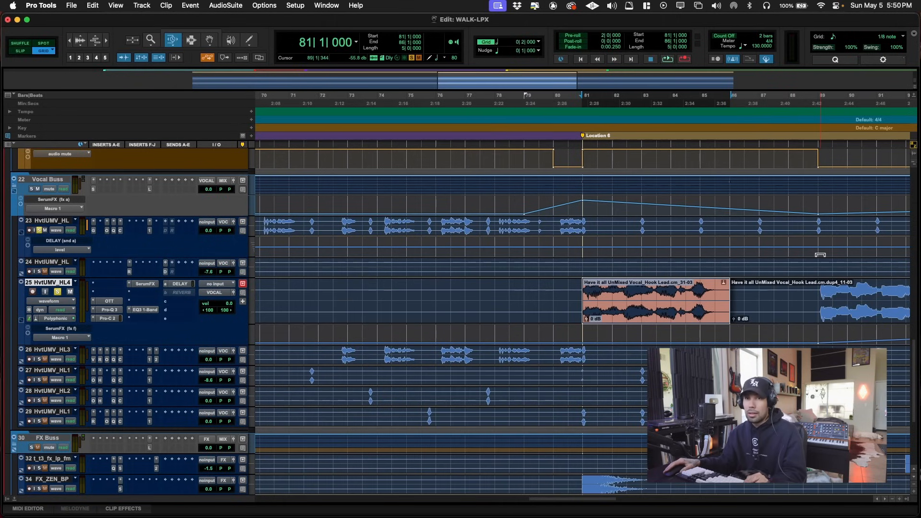
# - Play the stretched track 25 vocal clip from bar 81 and stop playback
pyautogui.scroll(-2, 778, 320)
pyautogui.press('space')
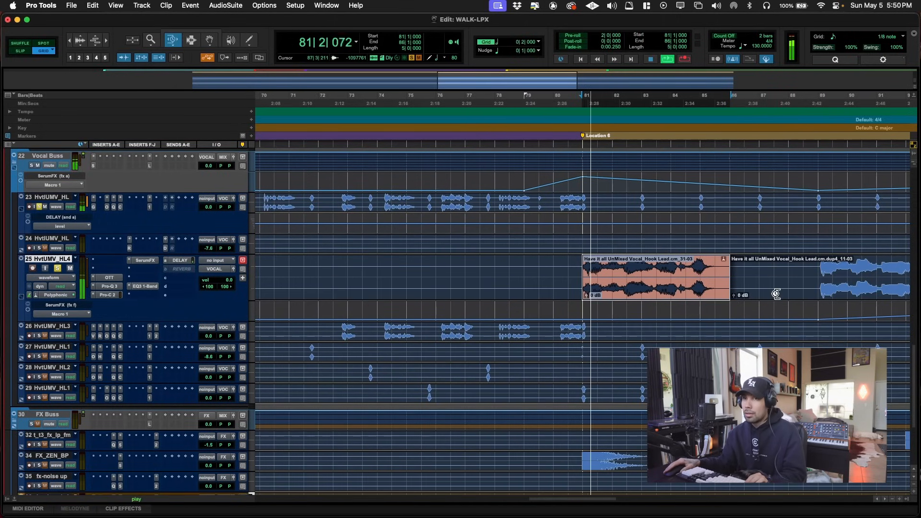
pyautogui.scroll(-2, 759, 276)
pyautogui.scroll(2, 754, 277)
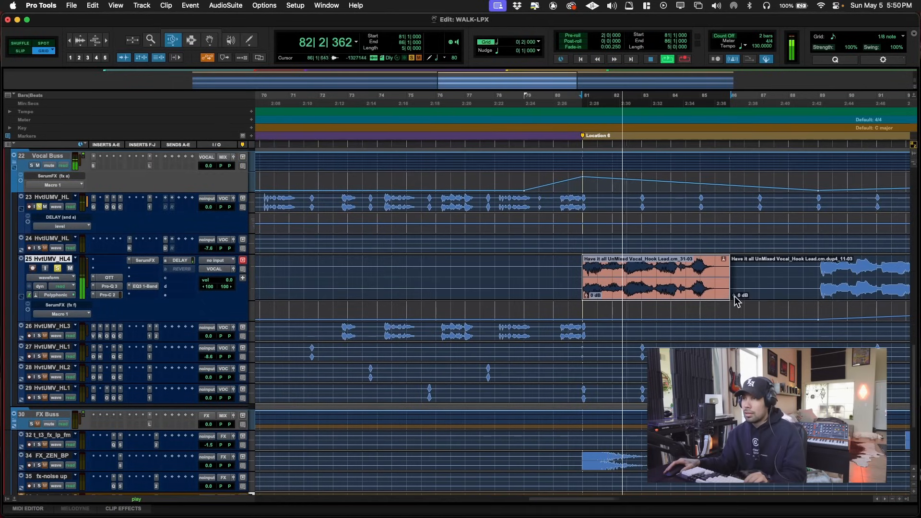
pyautogui.press('space')
# - Undo the stretch and play the pasted track 25 clip from bar 81 at its original length
pyautogui.press('super+z')
pyautogui.press('space')
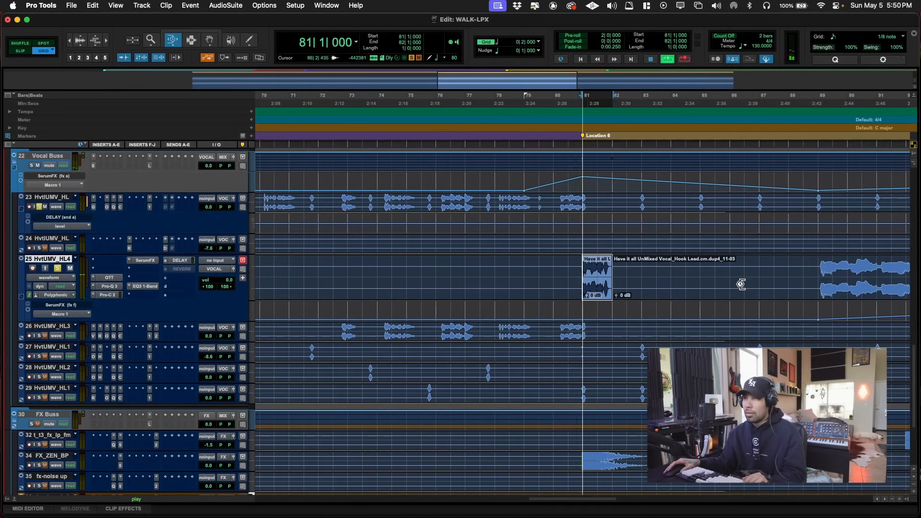
pyautogui.press('space')
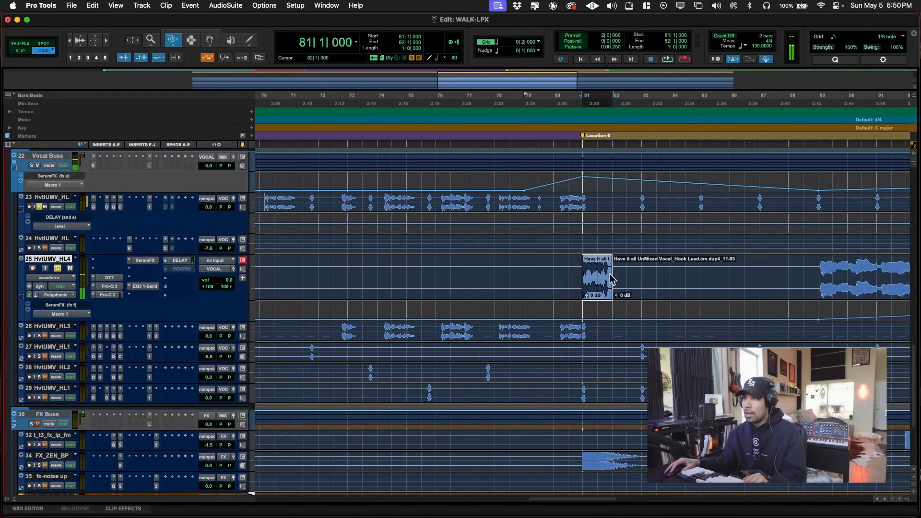
# - Time-stretch the pasted track 25 clip to bar 87, play it from bar 81, and stop playback
pyautogui.moveTo(616, 277); pyautogui.dragTo(760, 277)
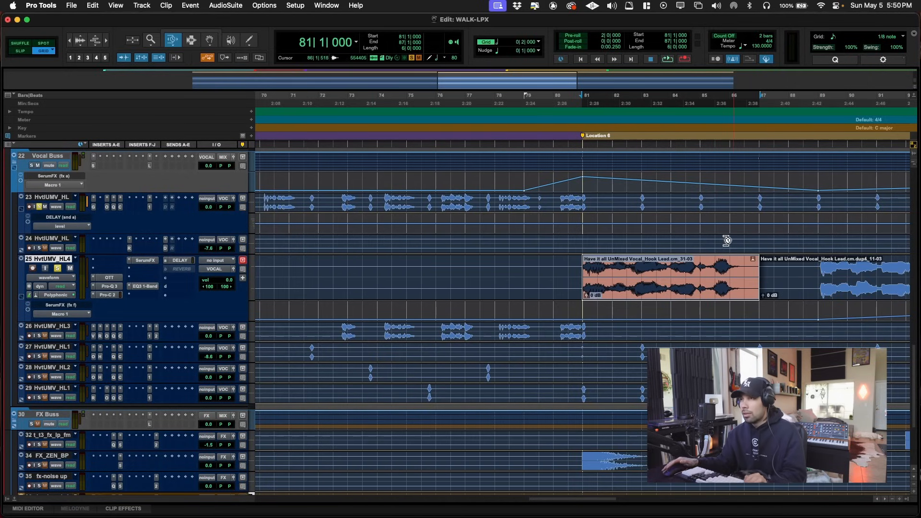
pyautogui.press('space')
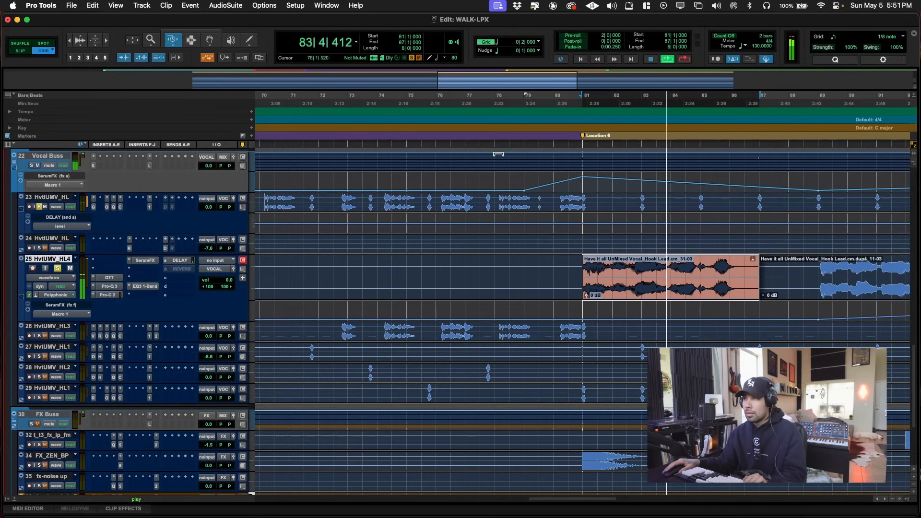
pyautogui.scroll(-3, 664, 259)
pyautogui.scroll(4, 666, 260)
pyautogui.hscroll(5, 666, 259)
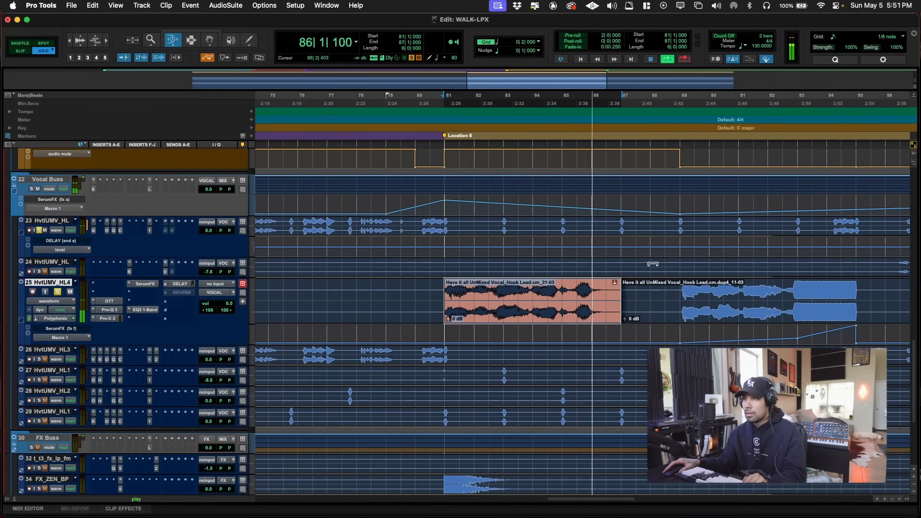
pyautogui.press('space')
# - Undo the stretch and the paste of the vocal clip at bar 81 on track 25
pyautogui.press('super+z')
pyautogui.press('super+z')
pyautogui.press('super+z')
pyautogui.press('super+z')
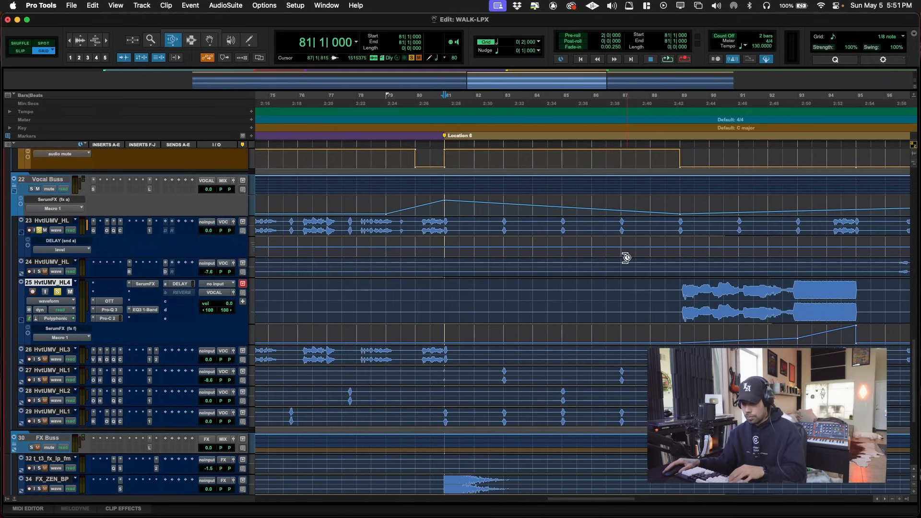
# - Select the vocal part on track 25 from bar 89 to bar 95 and reduce the track's height
pyautogui.press('super+7')
pyautogui.moveTo(684, 293); pyautogui.dragTo(681, 311)
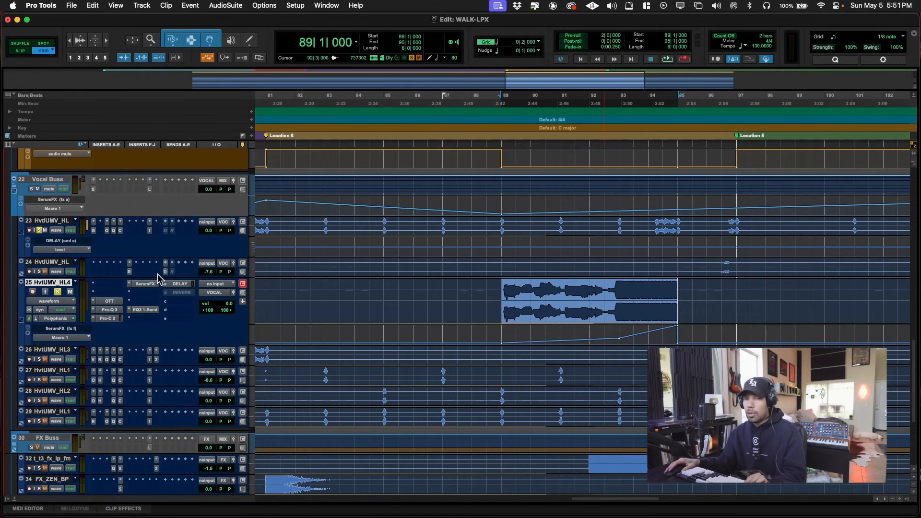
pyautogui.hotkey('ctrl', 'Down')
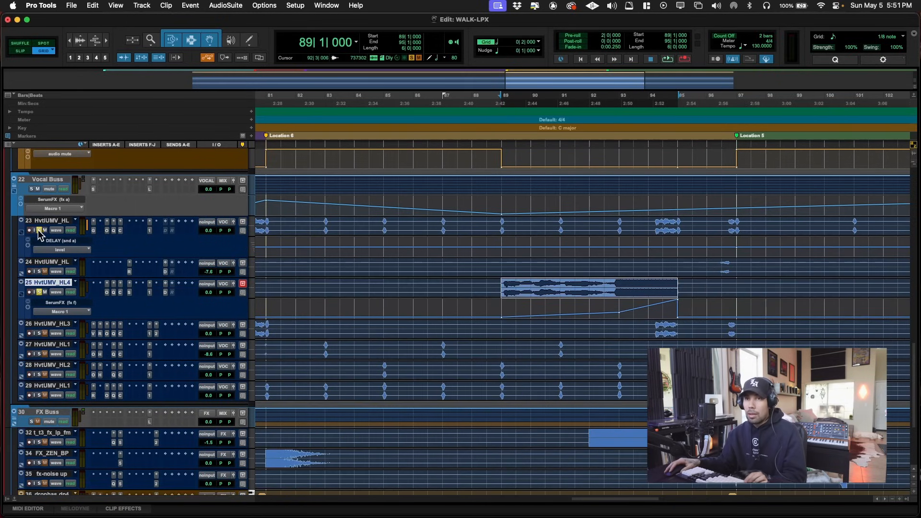
# - Take track 23 out of solo and select the track 25 vocal from bar 92 beat 3 to bar 95
pyautogui.click(35, 291)
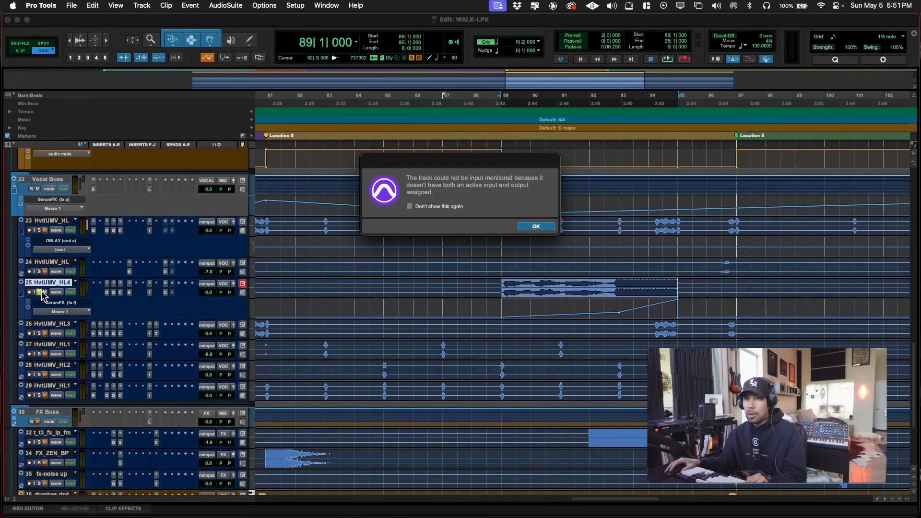
pyautogui.click(535, 228)
pyautogui.click(594, 287)
pyautogui.moveTo(606, 287); pyautogui.dragTo(675, 290)
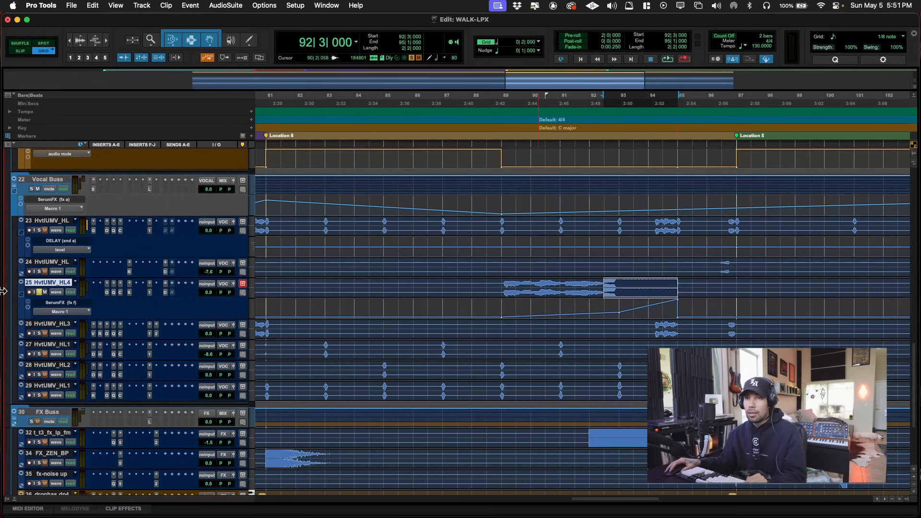
# - Examine the delay and reverb settings in track 25's SerumFX plug-in and close its window
pyautogui.click(130, 292)
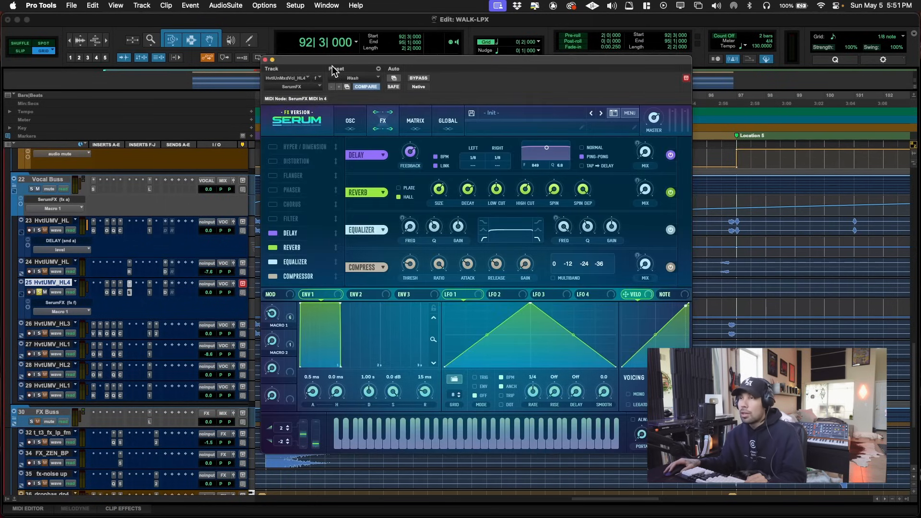
pyautogui.moveTo(397, 62); pyautogui.dragTo(369, 72)
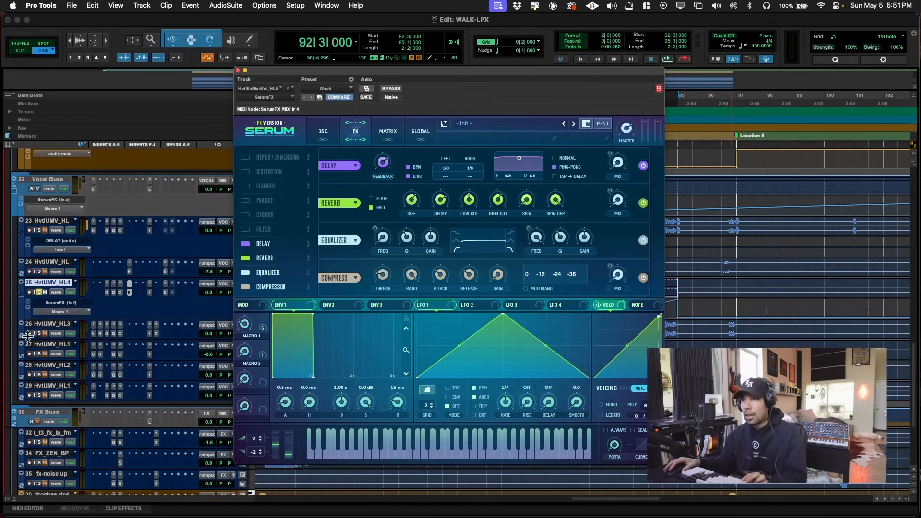
pyautogui.press('super+w')
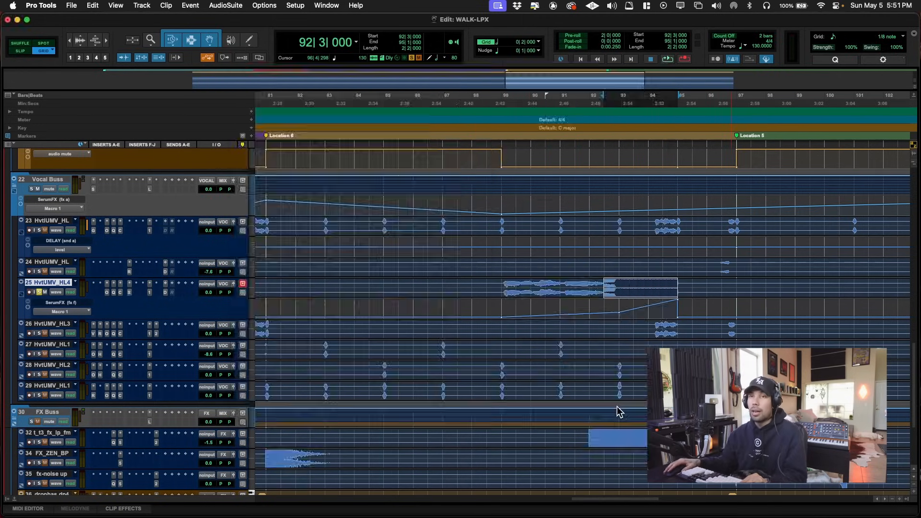
# - Play the soloed track 25 vocal from bar 93 past its end and stop playback
pyautogui.click(609, 292)
pyautogui.press('space')
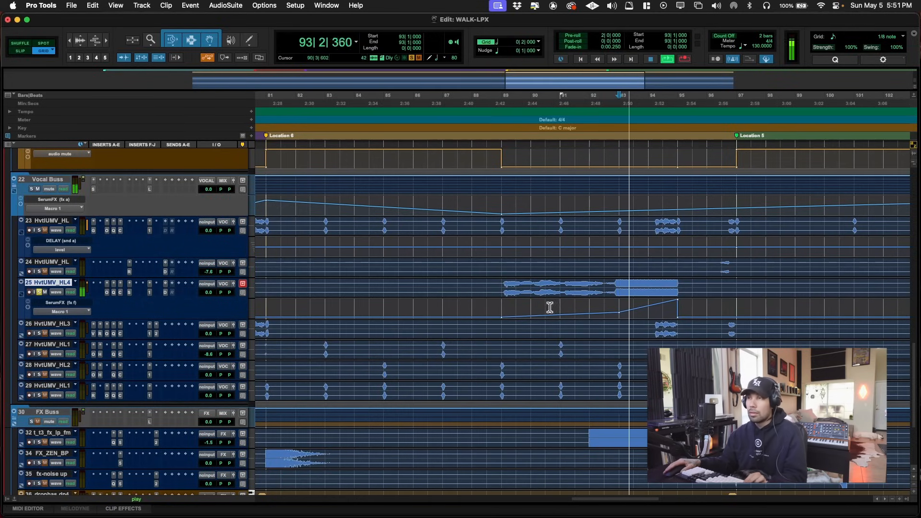
pyautogui.scroll(-4, 555, 308)
pyautogui.scroll(4, 555, 308)
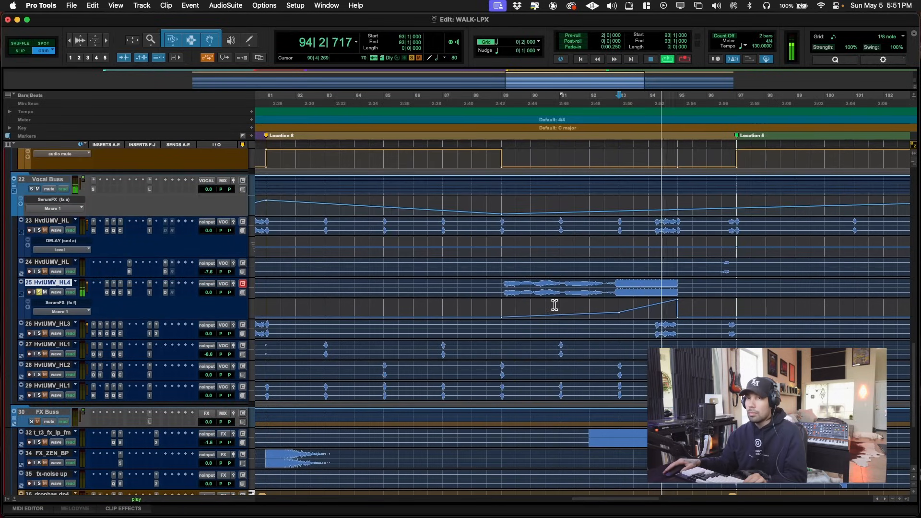
pyautogui.hscroll(3, 555, 306)
pyautogui.press('space')
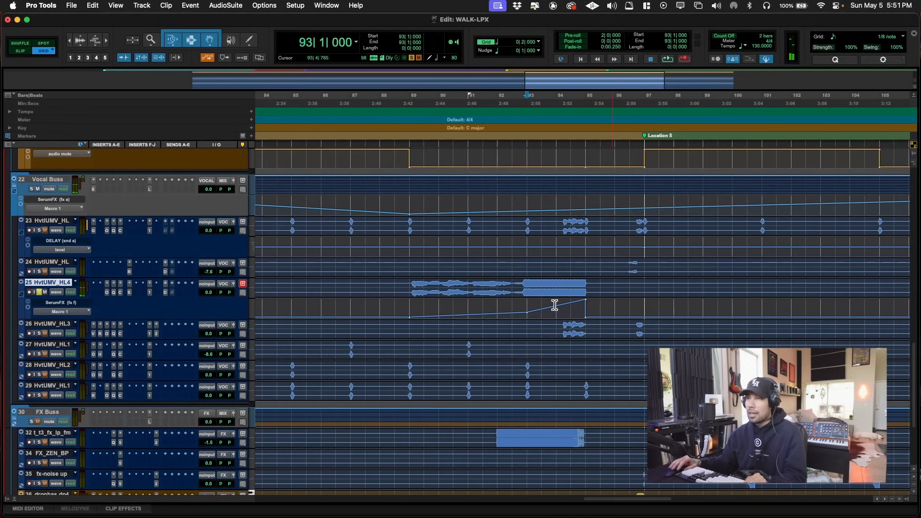
# - Examine up close the end of track 25's SerumFX Macro 1 automation at bar 95
pyautogui.click(588, 311)
pyautogui.press('t')
pyautogui.press('t')
pyautogui.press('t')
pyautogui.press('t')
pyautogui.press('t')
pyautogui.press('t')
pyautogui.press('t')
pyautogui.press('t')
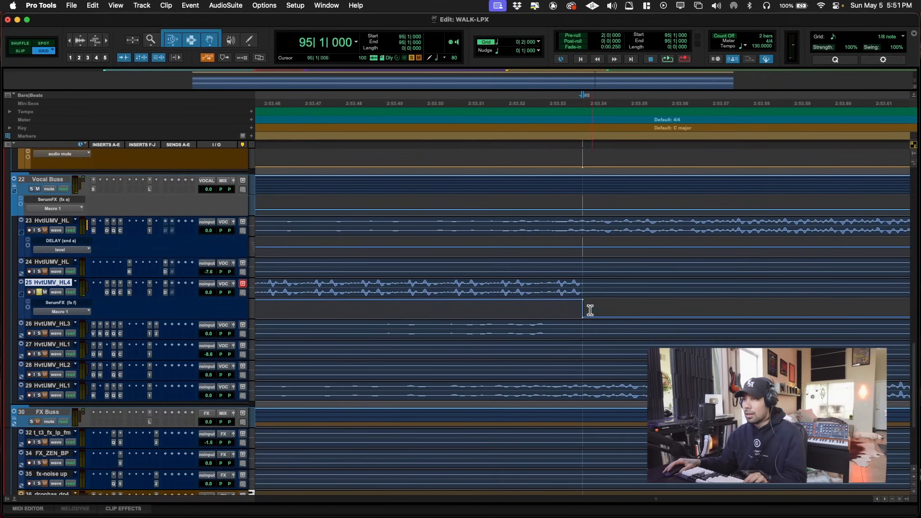
pyautogui.press('r')
pyautogui.press('r')
pyautogui.press('r')
pyautogui.press('r')
pyautogui.press('r')
pyautogui.press('r')
pyautogui.press('r')
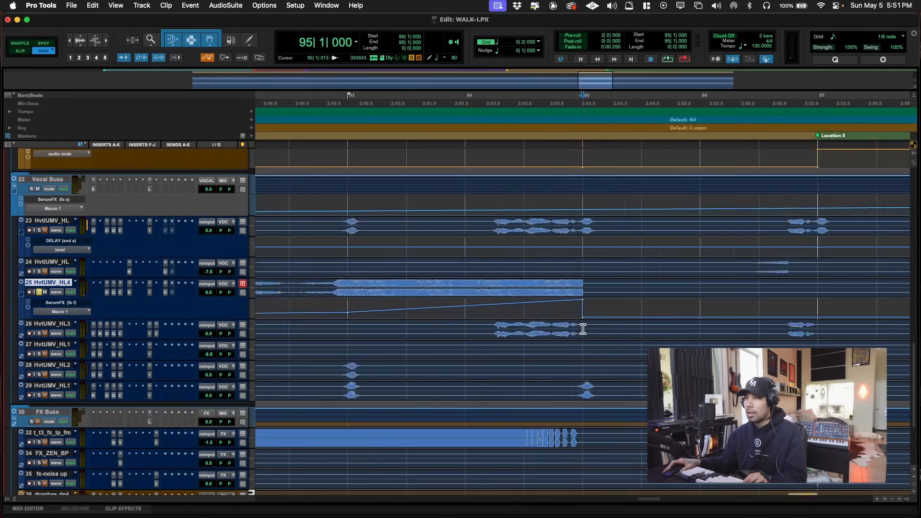
# - Take track 25 out of solo and play the vocals within the full mix from bar 93
pyautogui.click(463, 288)
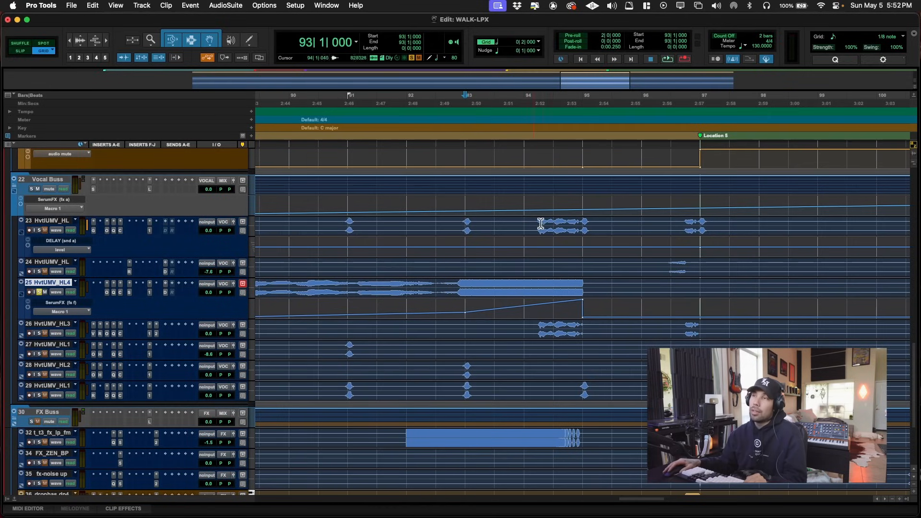
pyautogui.moveTo(531, 224); pyautogui.dragTo(581, 228)
pyautogui.click(463, 287)
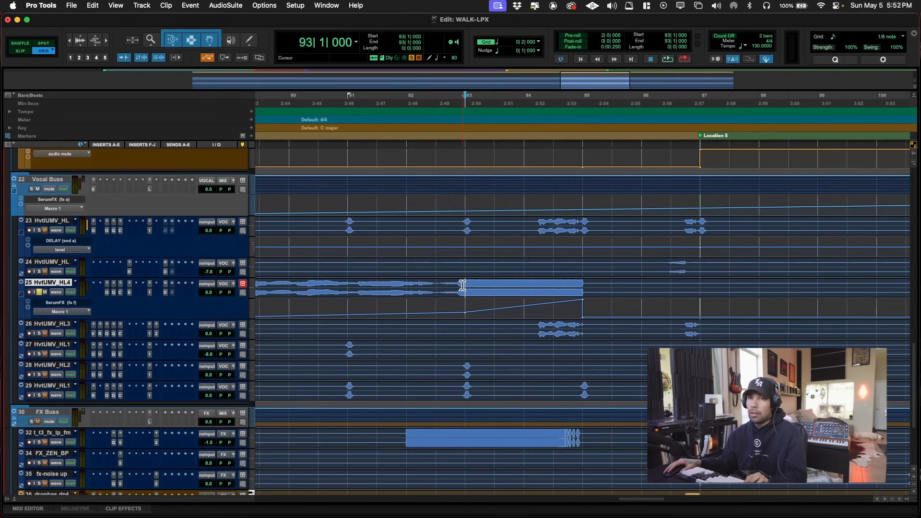
pyautogui.press('space')
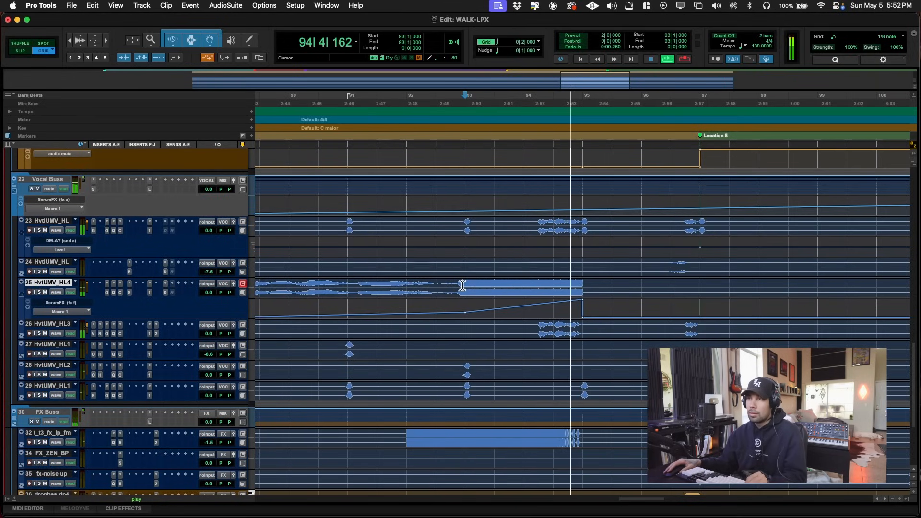
# - Select the whole vocal clip on track 26, stop playback, and look over the tracks down to the FX Buss, Delay and Reverb
pyautogui.press('r')
pyautogui.click(539, 336)
pyautogui.press('r')
pyautogui.press('r')
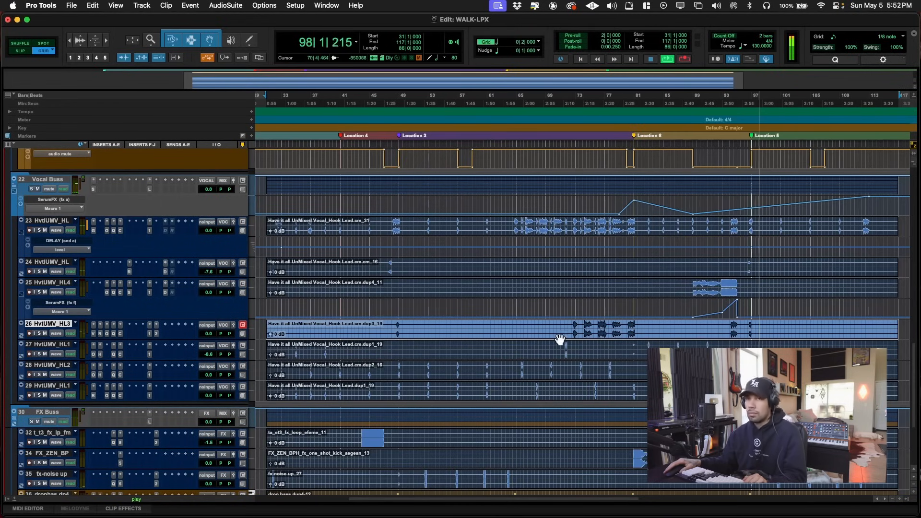
pyautogui.scroll(8, 561, 339)
pyautogui.scroll(-7, 563, 336)
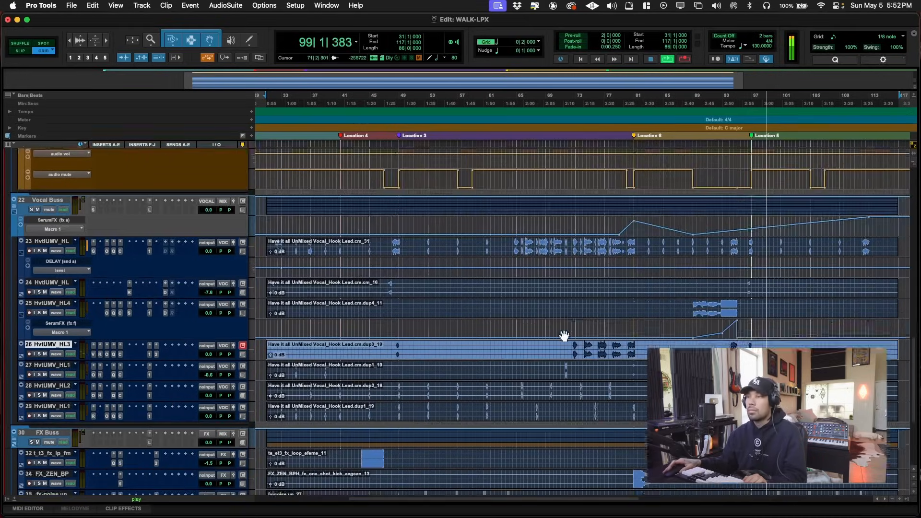
pyautogui.scroll(-5, 564, 336)
pyautogui.press('space')
pyautogui.scroll(-3, 564, 336)
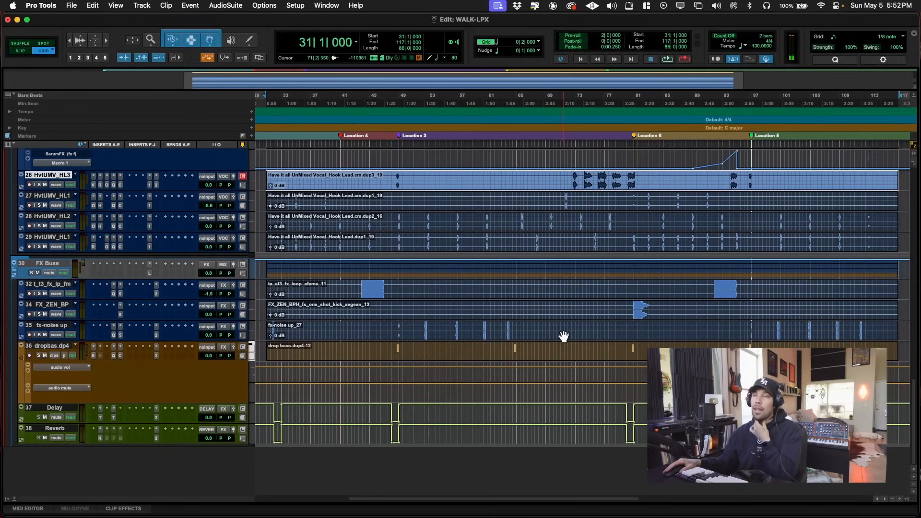
pyautogui.scroll(1, 546, 340)
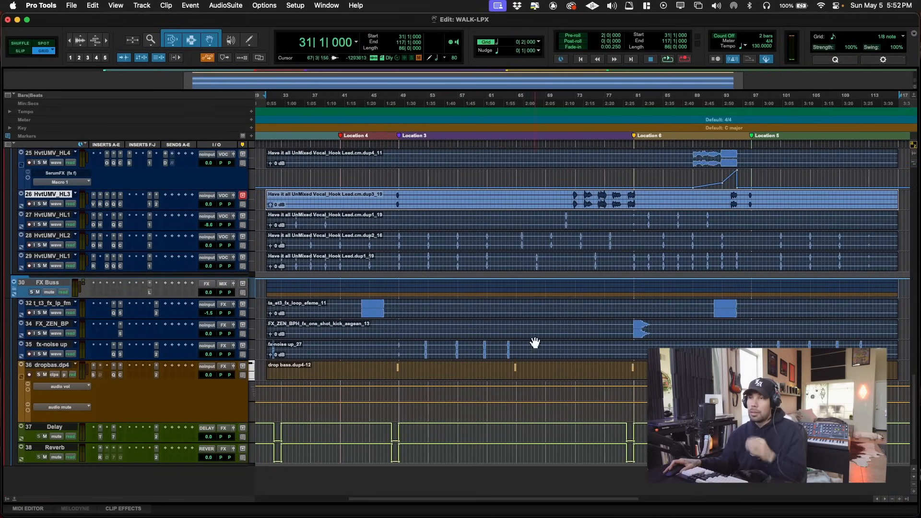
# - Play the mix from bar 52 with the fx-noise up track in focus and stop playback
pyautogui.click(369, 308)
pyautogui.moveTo(426, 350); pyautogui.dragTo(459, 351)
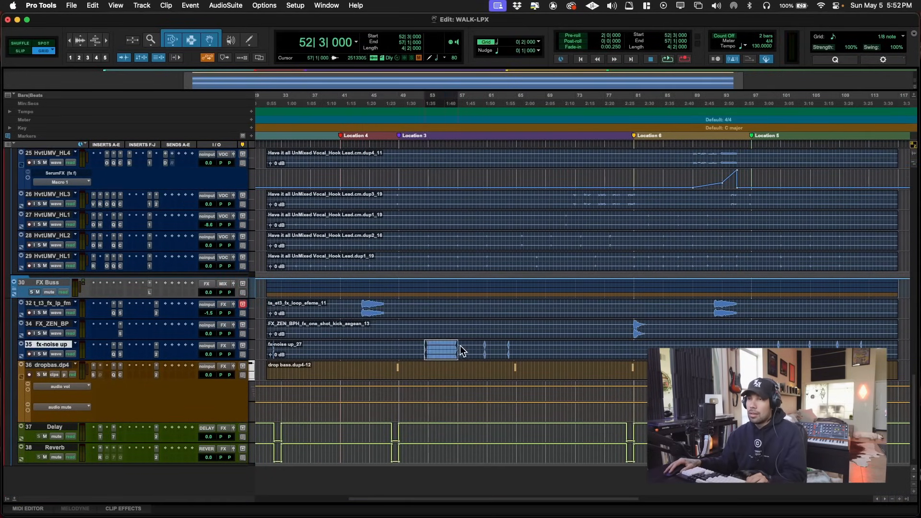
pyautogui.click(422, 346)
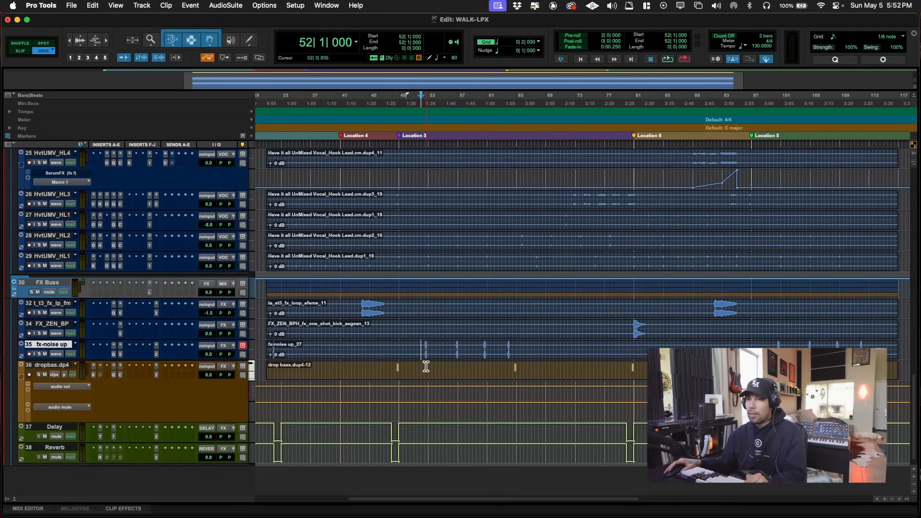
pyautogui.press('space')
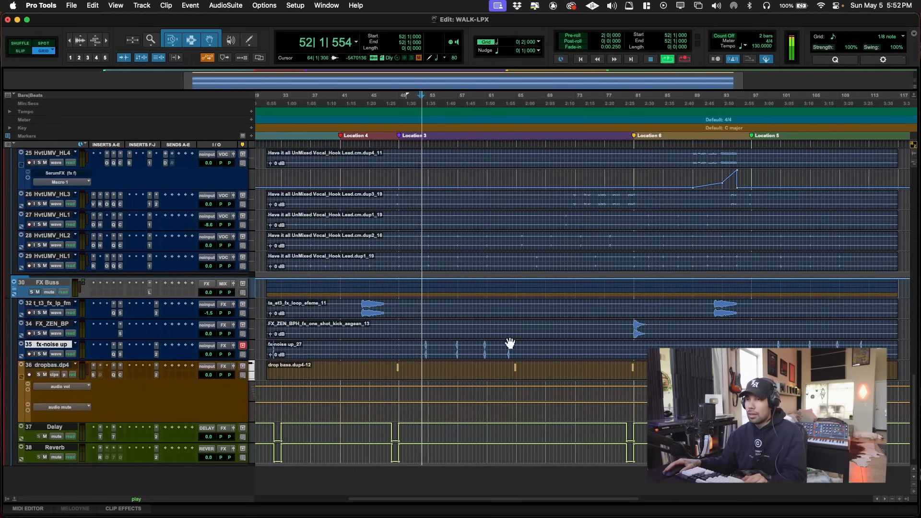
pyautogui.press('space')
# - Audition the mix from bar 52 with track 35 fx-noise up muted, and again with it unmuted
pyautogui.hotkey('shift', 'm')
pyautogui.press('space')
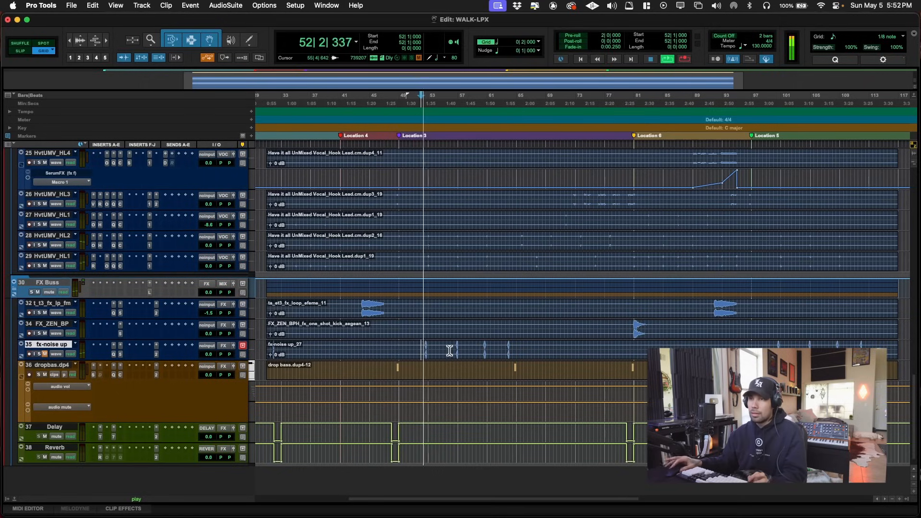
pyautogui.press('space')
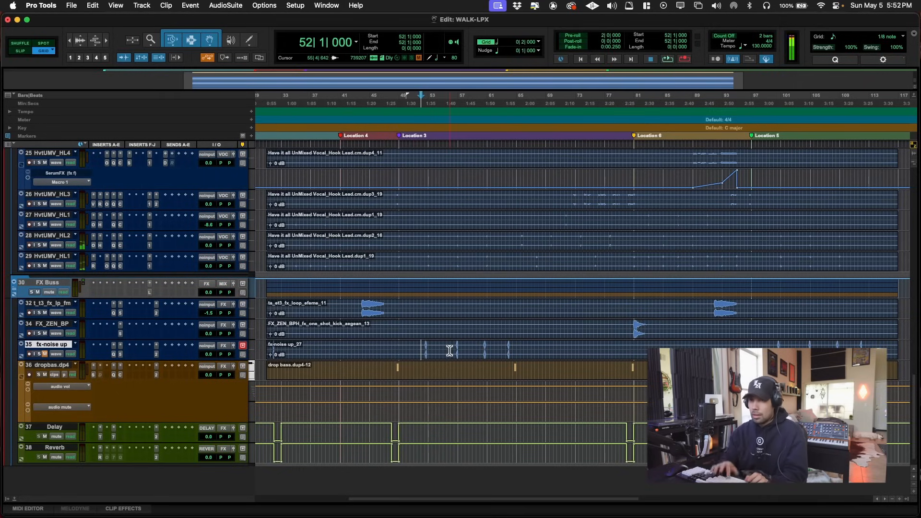
pyautogui.press('space')
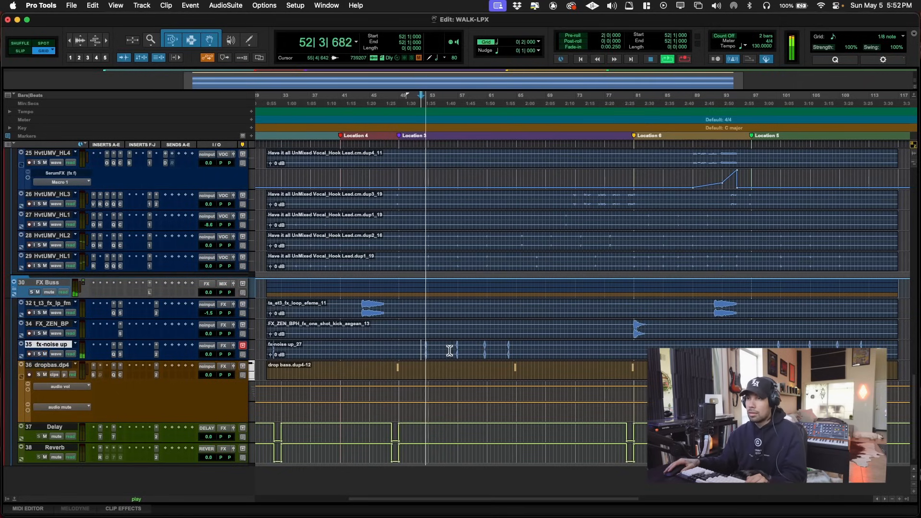
pyautogui.press('space')
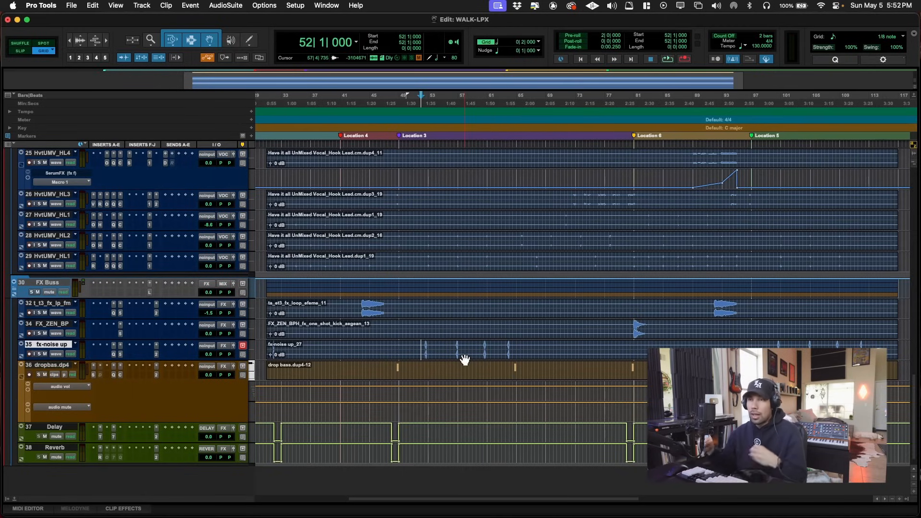
# - Locate the FX loop on track 32 at bar 44 and audition it from there with the track soloed
pyautogui.moveTo(364, 307); pyautogui.dragTo(386, 308)
pyautogui.click(366, 309)
pyautogui.press('super+bracketright')
pyautogui.press('super+bracketright')
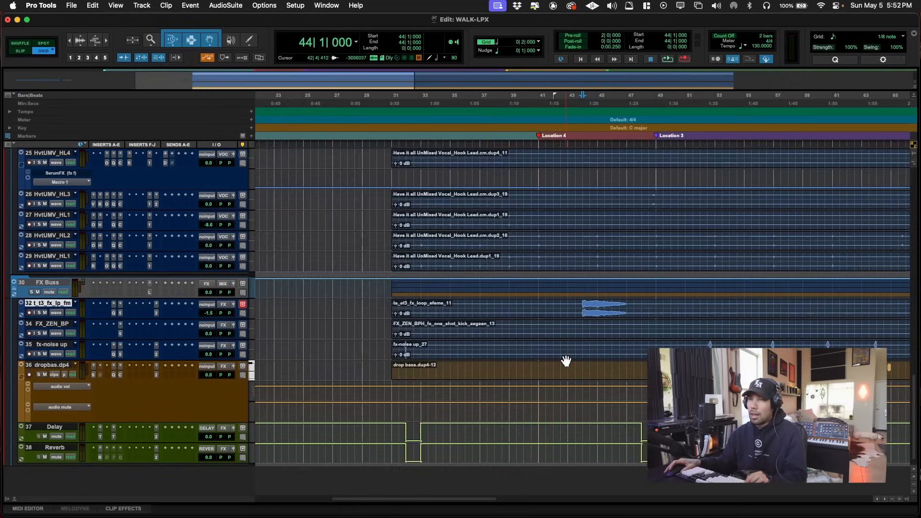
pyautogui.scroll(6, 559, 344)
pyautogui.scroll(-4, 560, 344)
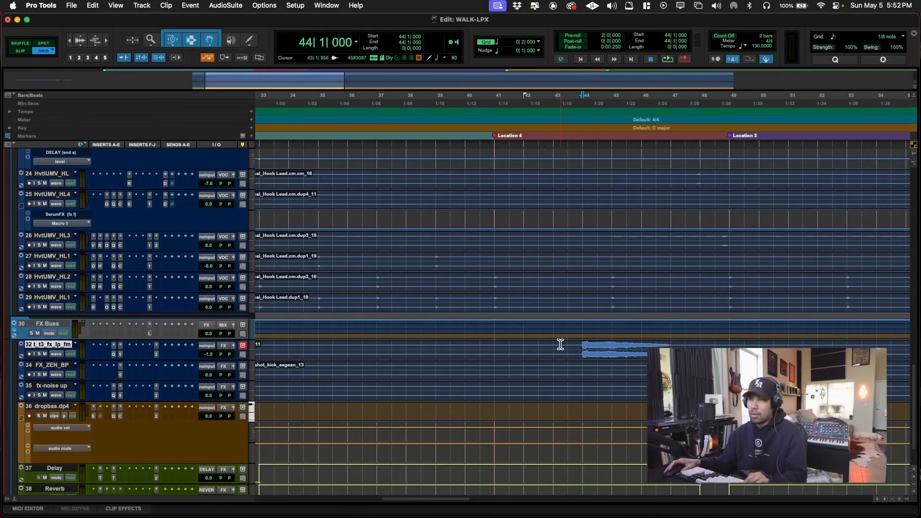
pyautogui.hscroll(-10, 561, 344)
pyautogui.hscroll(7, 562, 344)
pyautogui.hscroll(3, 562, 345)
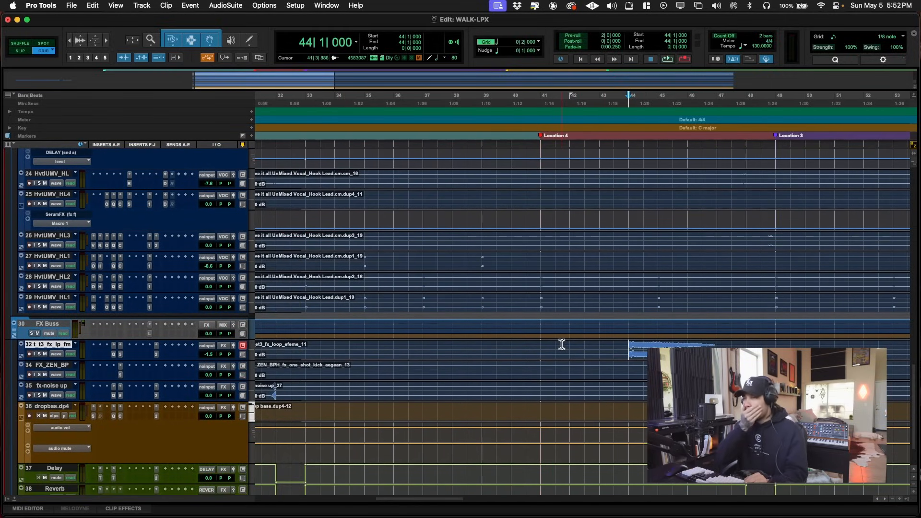
pyautogui.press('super+bracketleft')
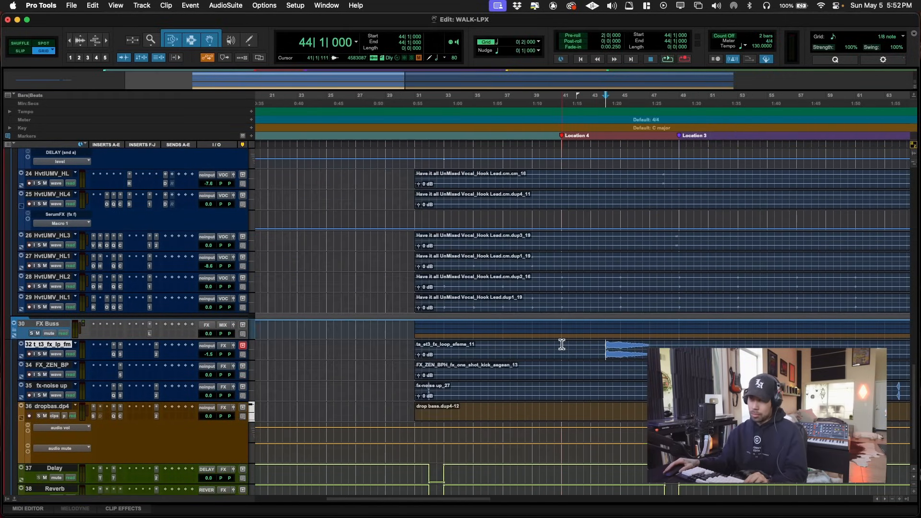
pyautogui.scroll(-3, 561, 344)
pyautogui.hscroll(3, 562, 344)
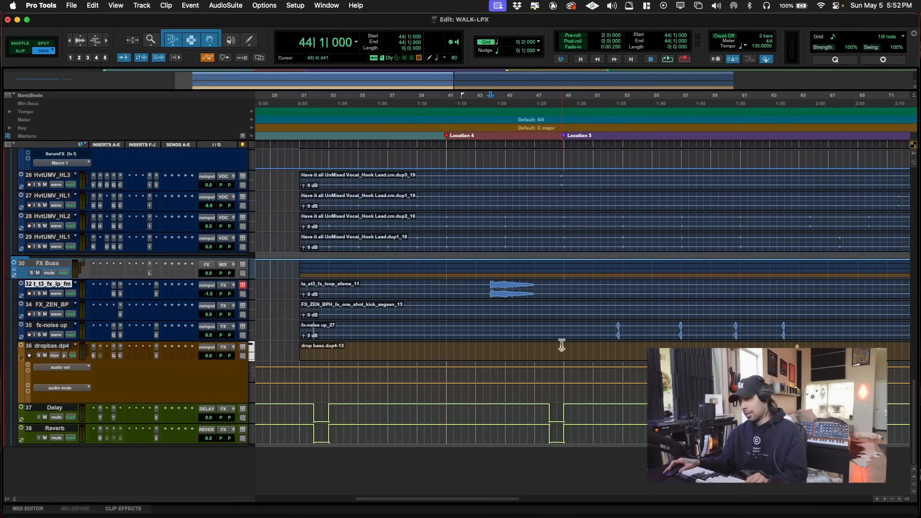
pyautogui.press('space')
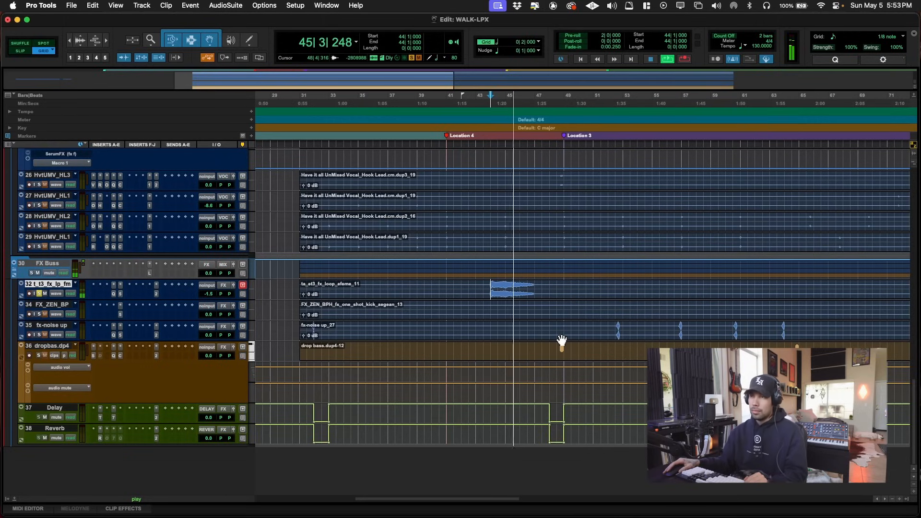
pyautogui.press('space')
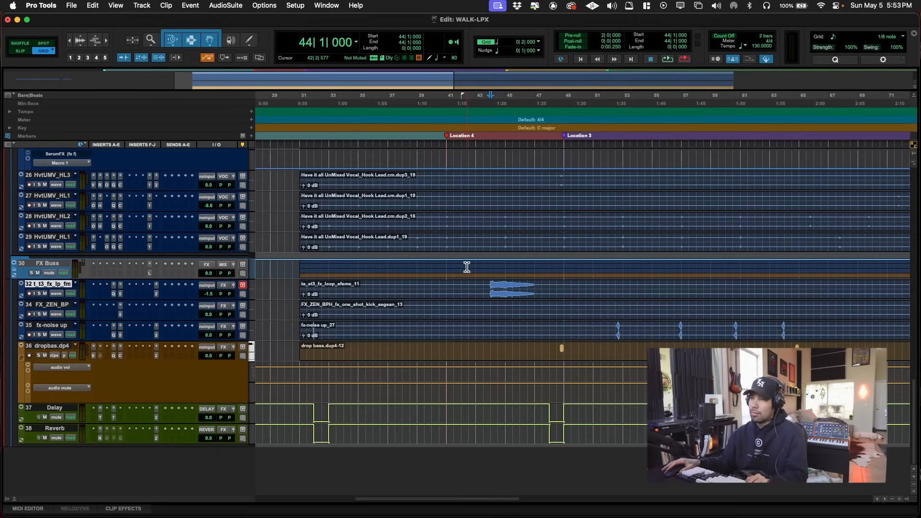
# - Play track 32's FX loop from bar 44 within the full mix while looking over the hook and vocal tracks
pyautogui.press('space')
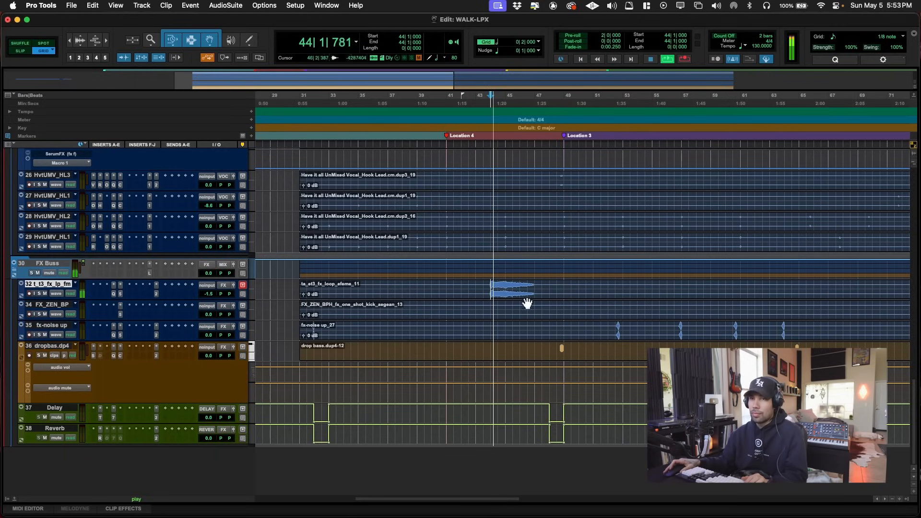
pyautogui.scroll(10, 530, 326)
pyautogui.scroll(10, 534, 343)
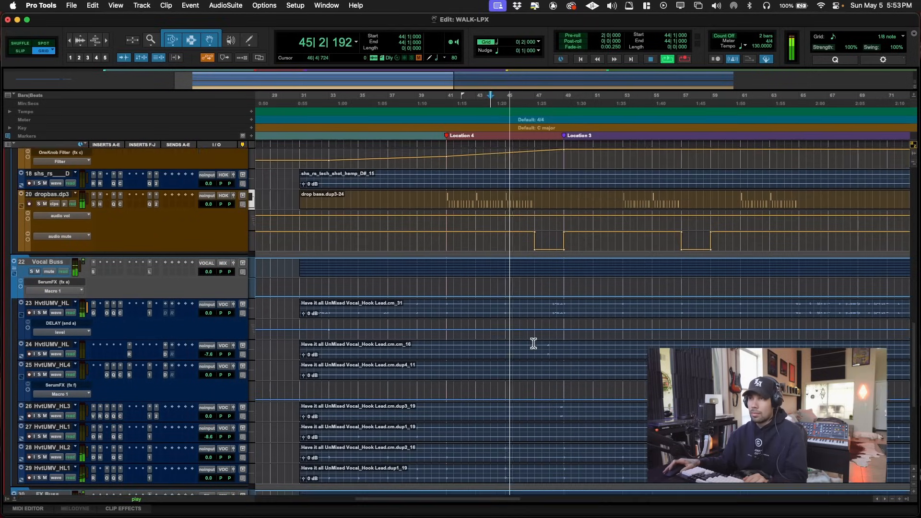
pyautogui.scroll(-15, 534, 343)
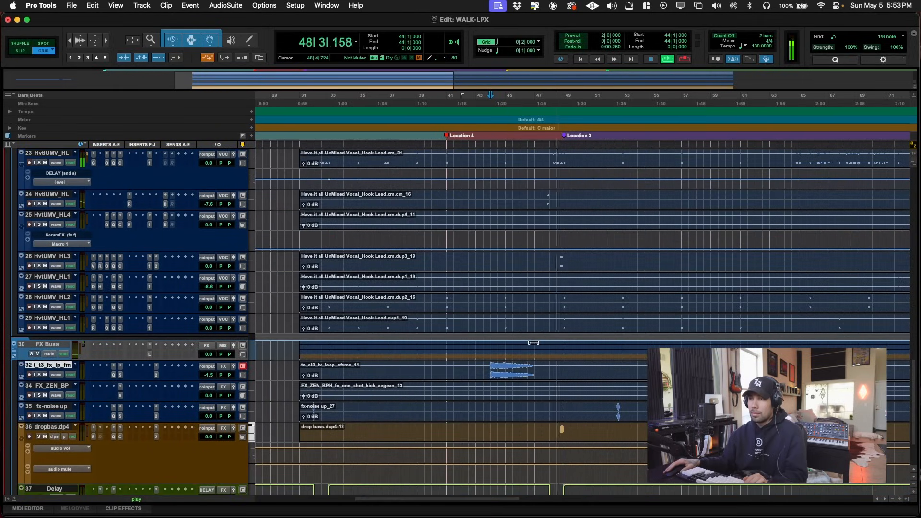
pyautogui.press('r')
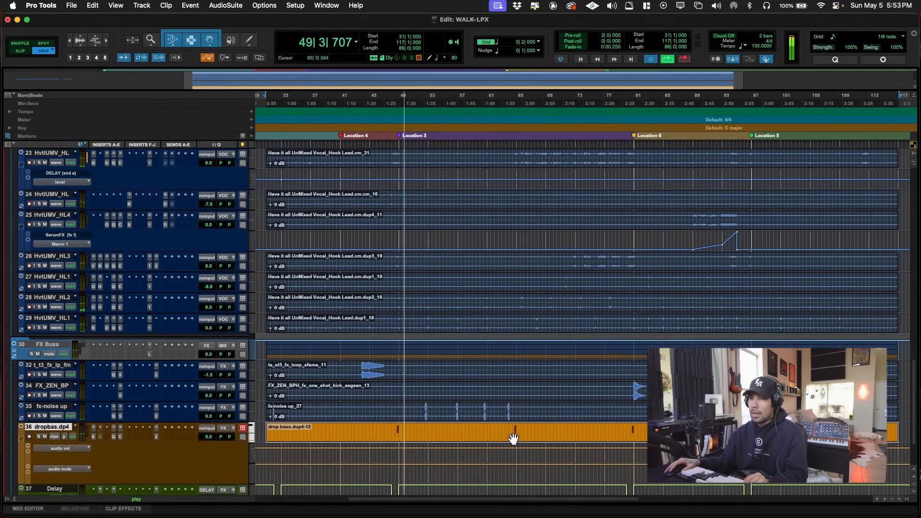
pyautogui.press('space')
# - Select the drop bass note on track 36 from 48|3 to bar 49 and inspect the track's Serum patch
pyautogui.moveTo(400, 427); pyautogui.dragTo(393, 427)
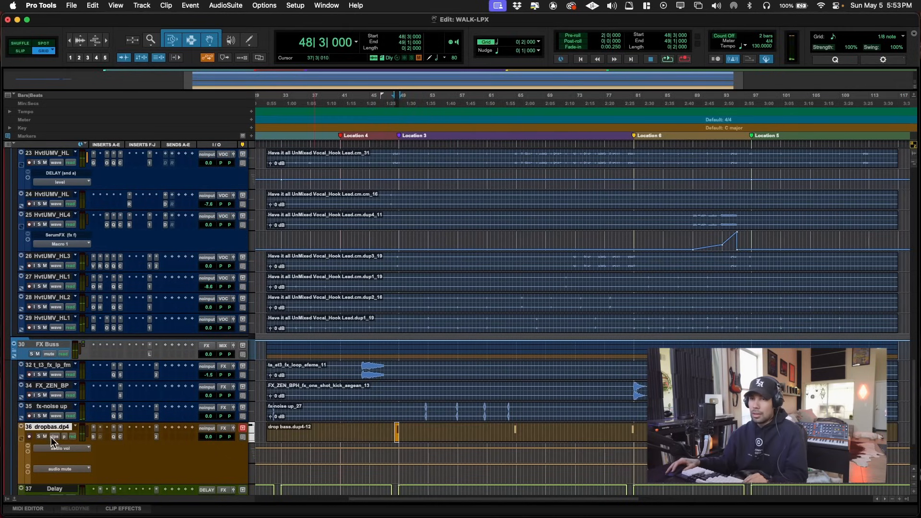
pyautogui.click(94, 428)
pyautogui.moveTo(409, 77); pyautogui.dragTo(510, 55)
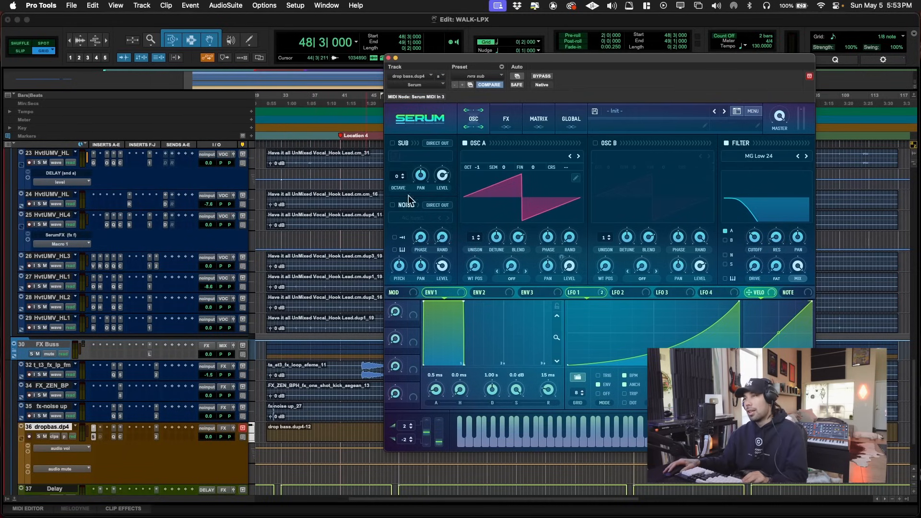
pyautogui.press('super+w')
# - Play the track 36 drop bass hit in the mix from 48|3 and stop playback
pyautogui.click(392, 428)
pyautogui.click(396, 429)
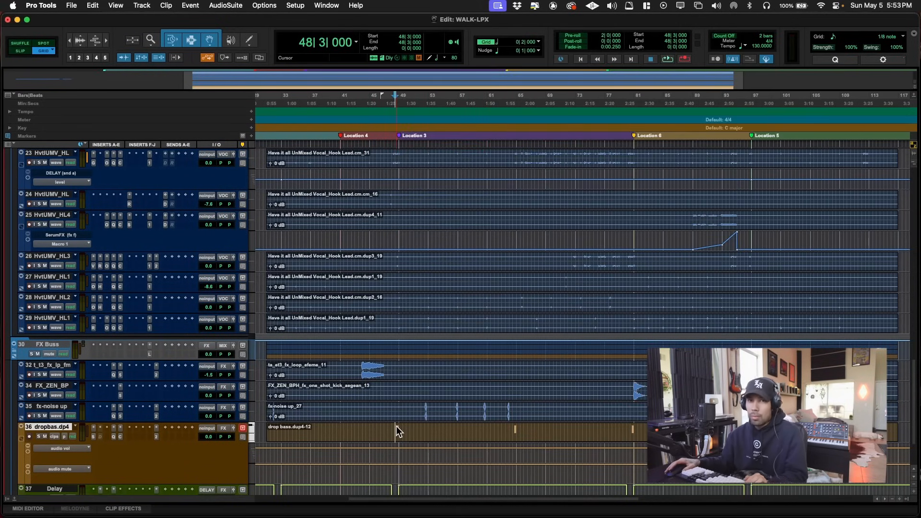
pyautogui.press('space')
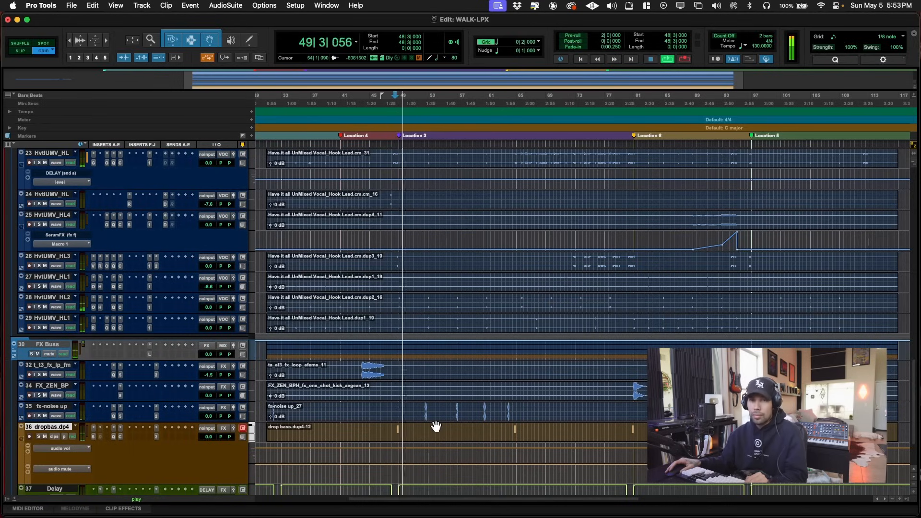
pyautogui.press('space')
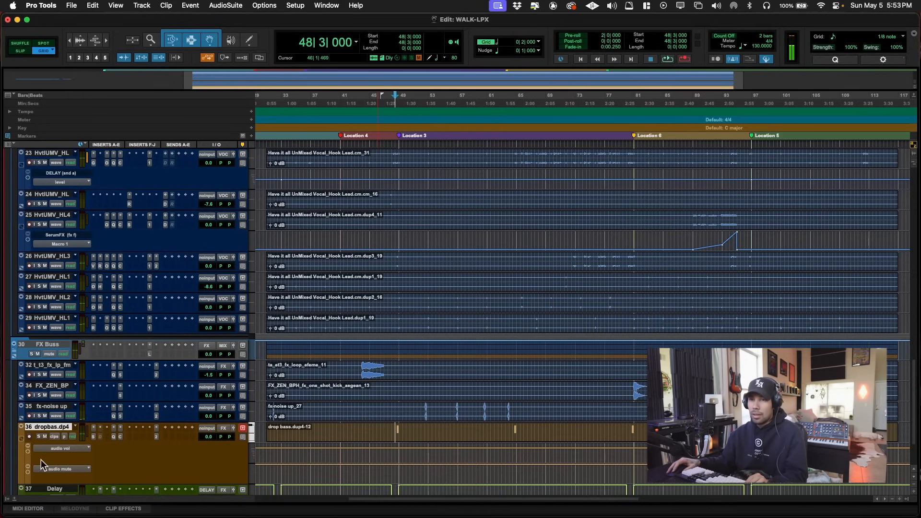
# - Mute track 36, play the transition from 47|3 without the drop bass, and unmute the track
pyautogui.click(44, 437)
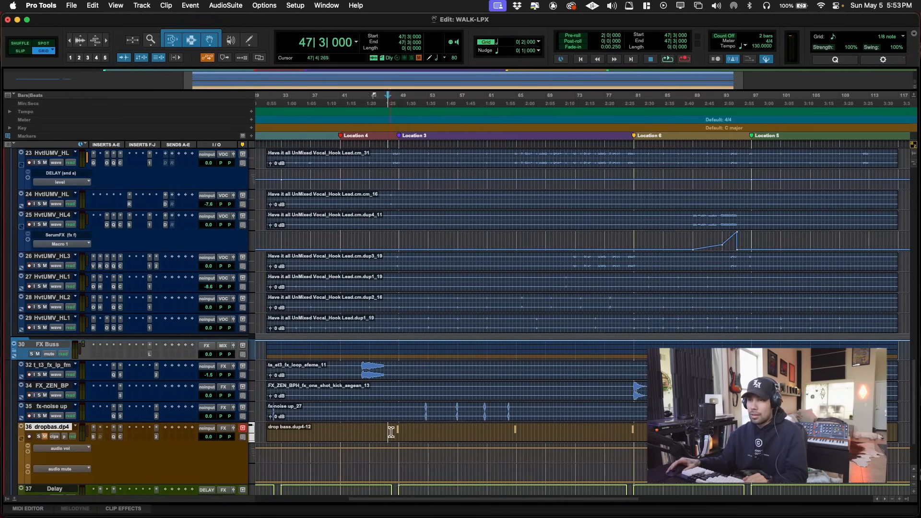
pyautogui.press('space')
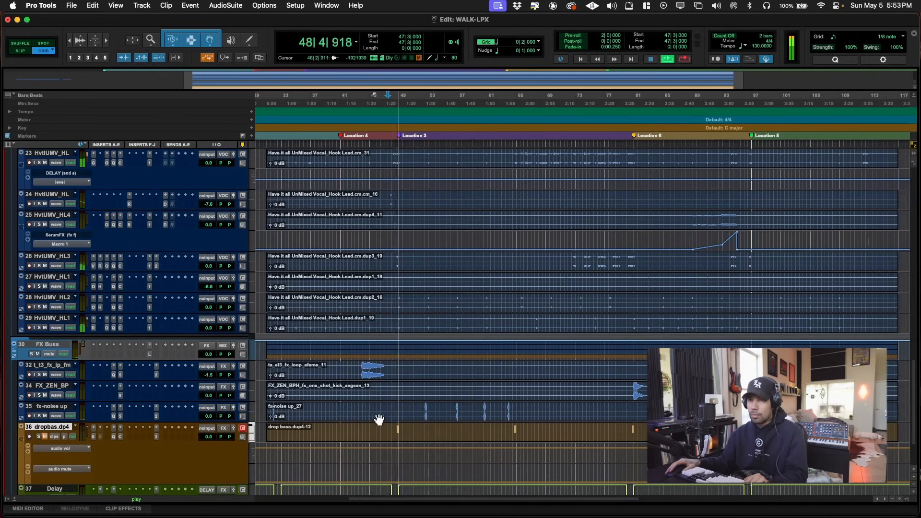
pyautogui.click(43, 437)
pyautogui.press('space')
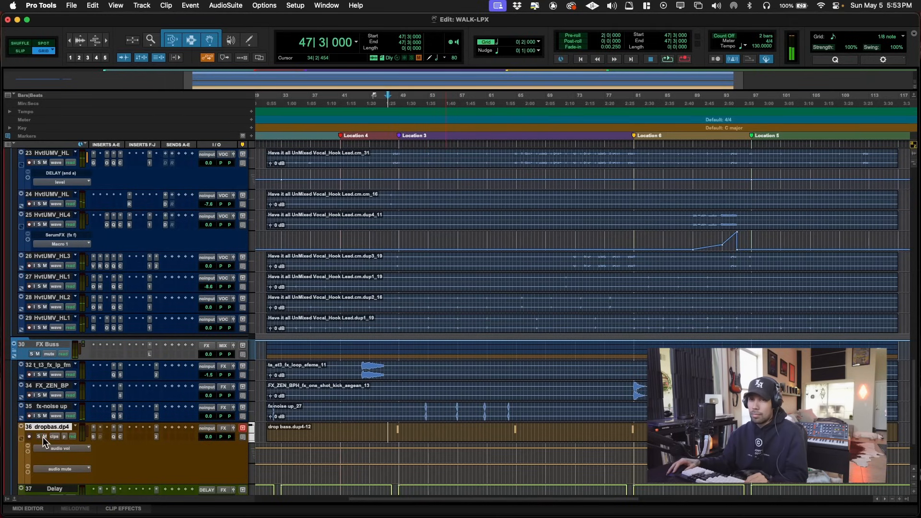
# - Return to the drum tracks and select the snare clip on track 5, both from bar 58 to 86 and in full
pyautogui.click(439, 440)
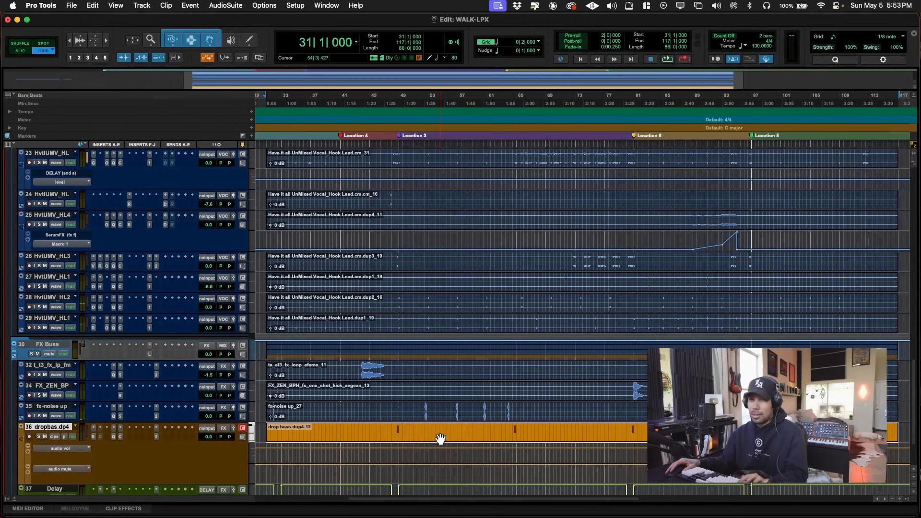
pyautogui.scroll(15, 409, 403)
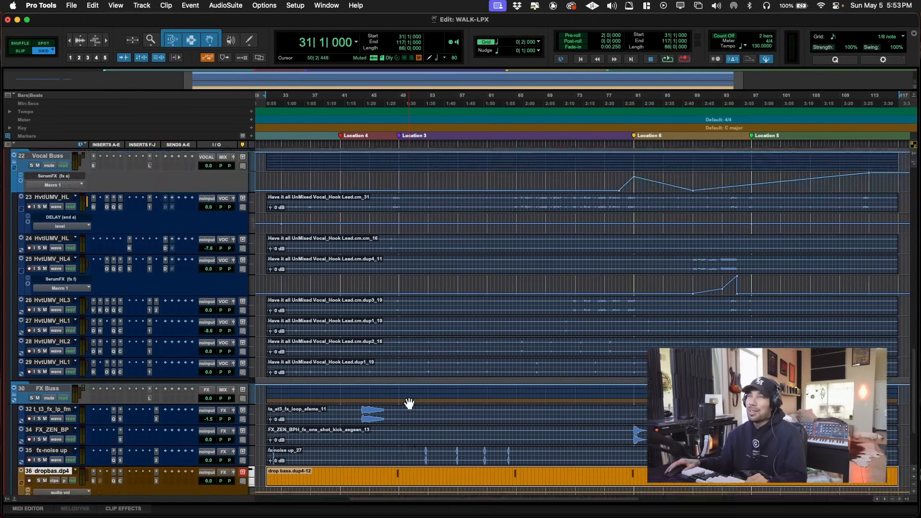
pyautogui.scroll(10, 409, 403)
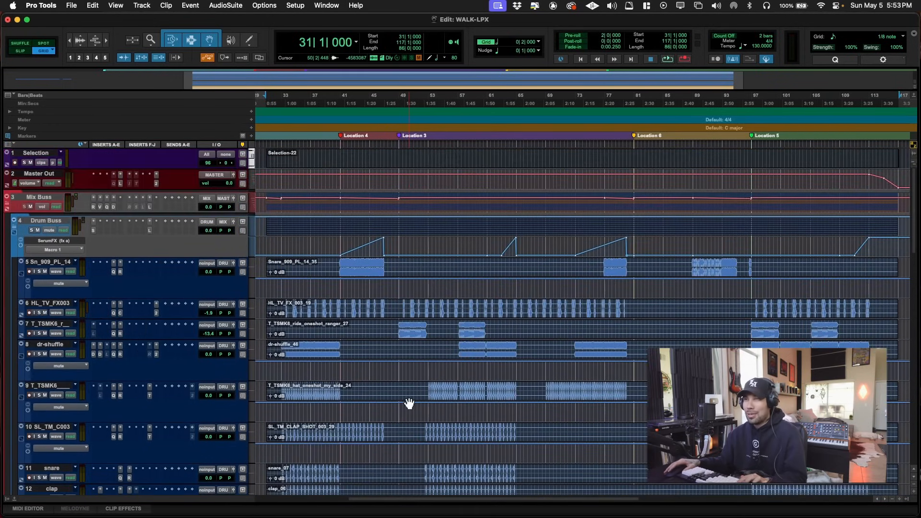
pyautogui.click(436, 277)
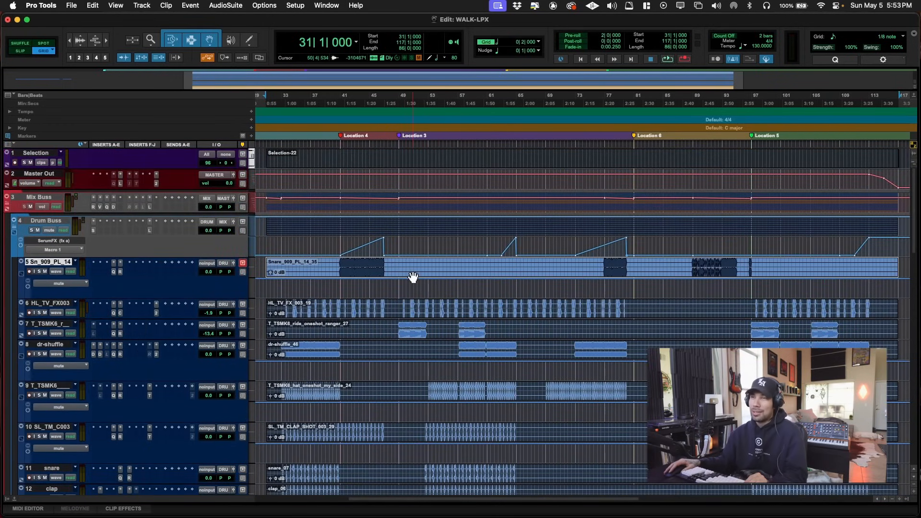
pyautogui.click(388, 271)
pyautogui.moveTo(459, 265); pyautogui.dragTo(676, 271)
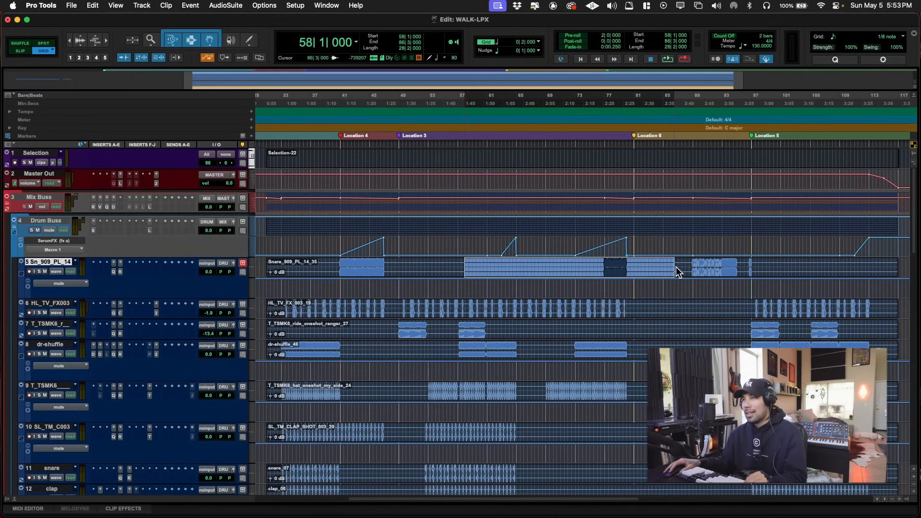
pyautogui.click(633, 275)
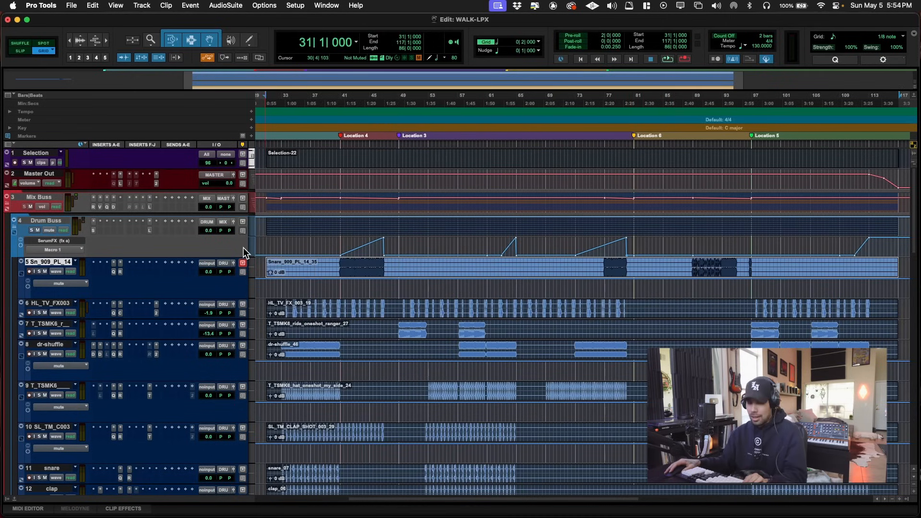
# - Collapse the Drum Buss, Hook Buss, Vocal Buss and FX Buss folder tracks
pyautogui.hotkey('shift', 'f')
pyautogui.click(366, 272)
pyautogui.hotkey('shift', 'f')
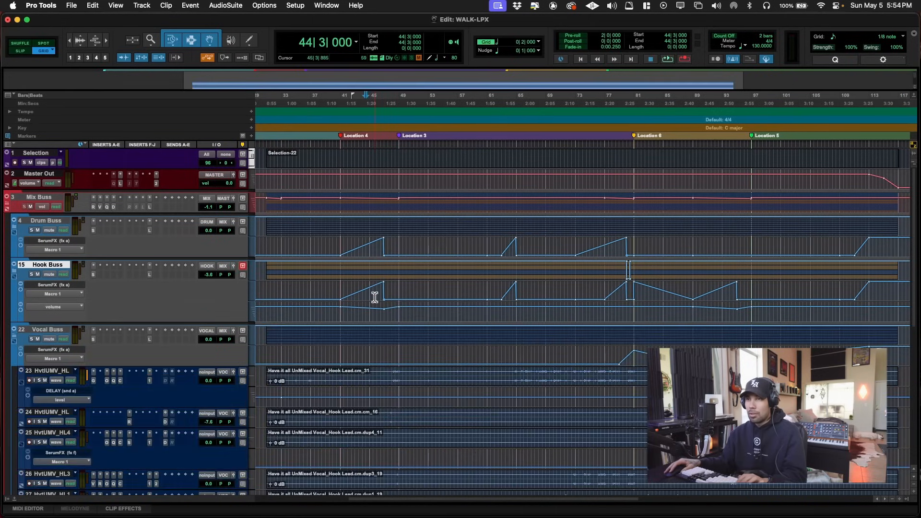
pyautogui.click(396, 332)
pyautogui.hotkey('shift', 'f')
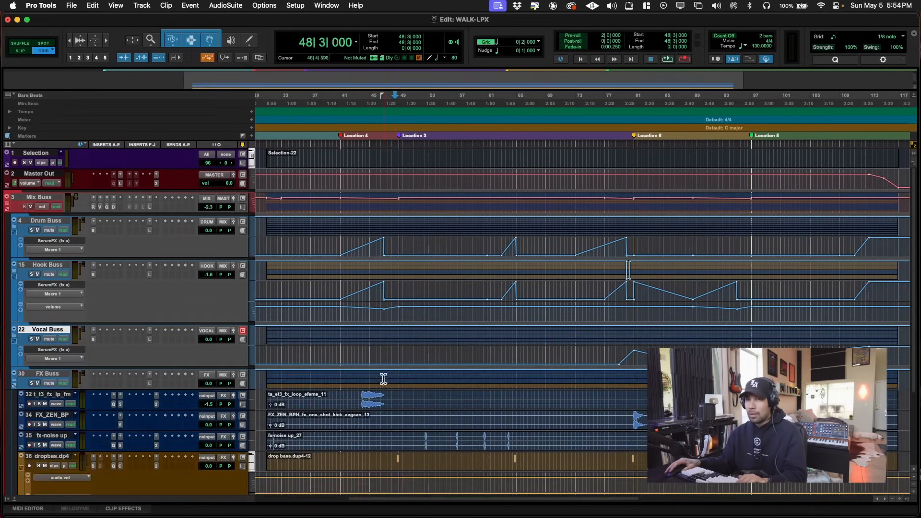
pyautogui.click(388, 379)
pyautogui.hotkey('shift', 'f')
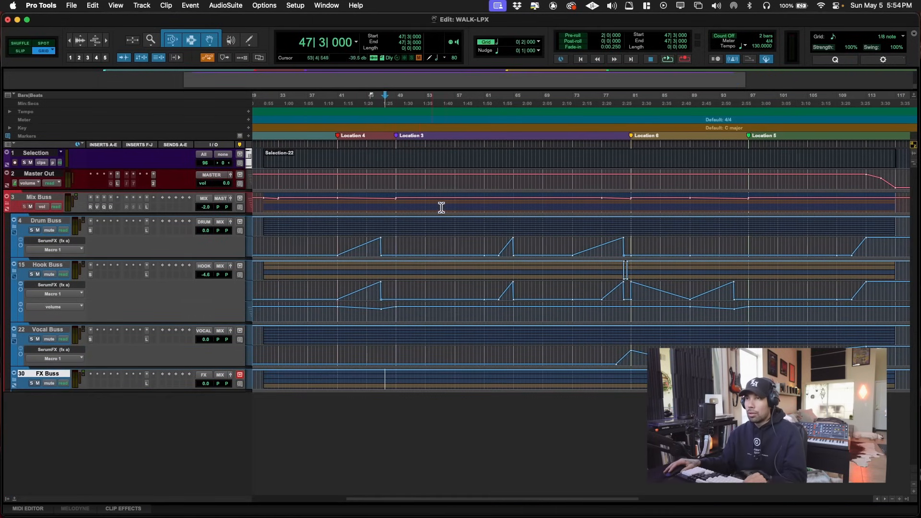
# - Select the whole Selection clip on track 1, and view the Drum Buss's first insert plug-in before closing it
pyautogui.click(457, 167)
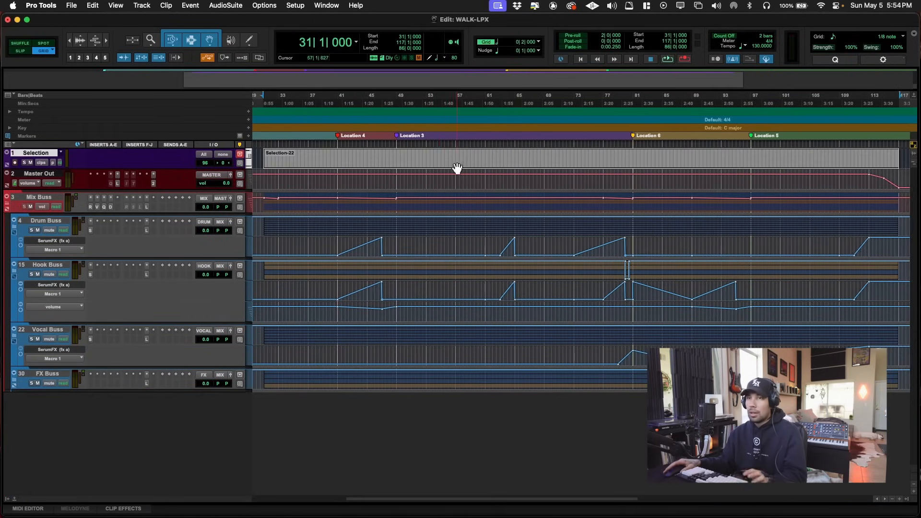
pyautogui.click(91, 231)
pyautogui.moveTo(431, 98); pyautogui.dragTo(262, 100)
pyautogui.press('super+w')
# - Examine up close the Drum Buss's SerumFX Macro 1 automation ramp within the Location 4 section
pyautogui.click(373, 249)
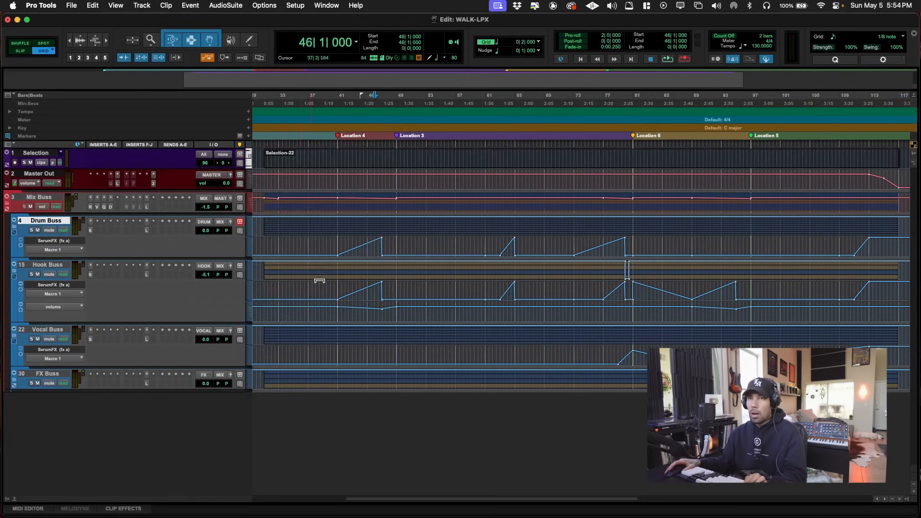
pyautogui.press('t')
pyautogui.press('t')
pyautogui.click(550, 247)
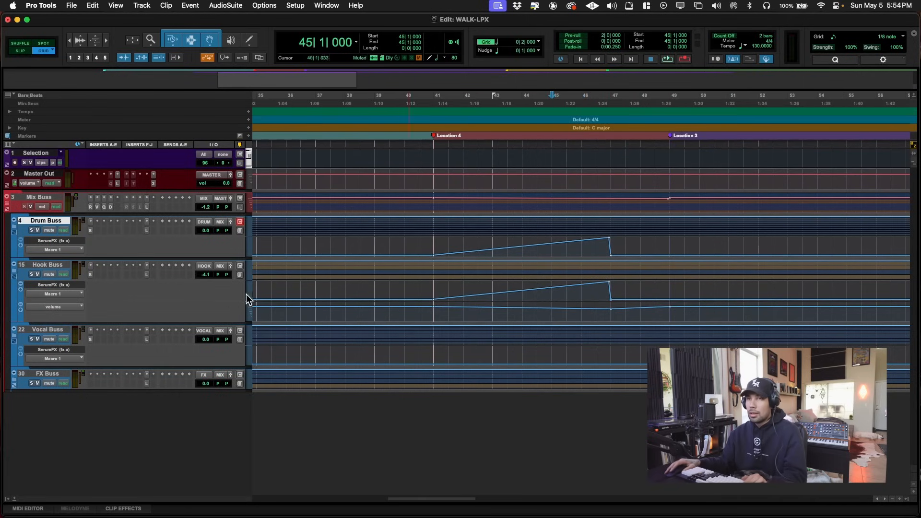
# - Audition the short SerumFX Macro 1 ramps on the Drum Buss and Hook Buss, playing from bar 62 beat 3
pyautogui.press('r')
pyautogui.press('r')
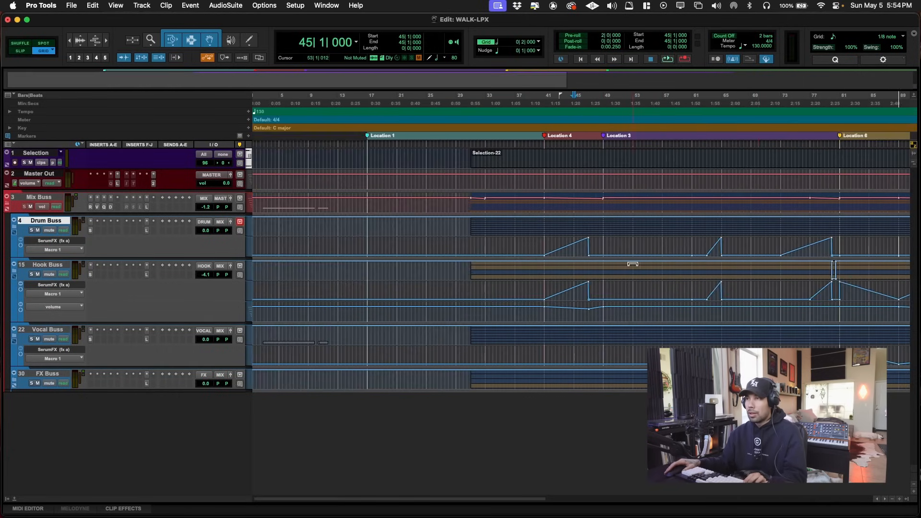
pyautogui.click(709, 253)
pyautogui.click(694, 293)
pyautogui.press('space')
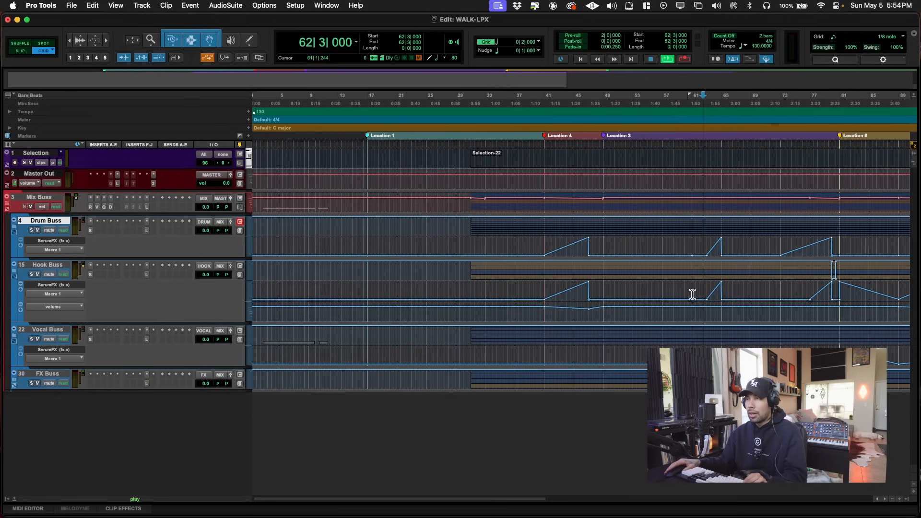
pyautogui.hscroll(5, 686, 285)
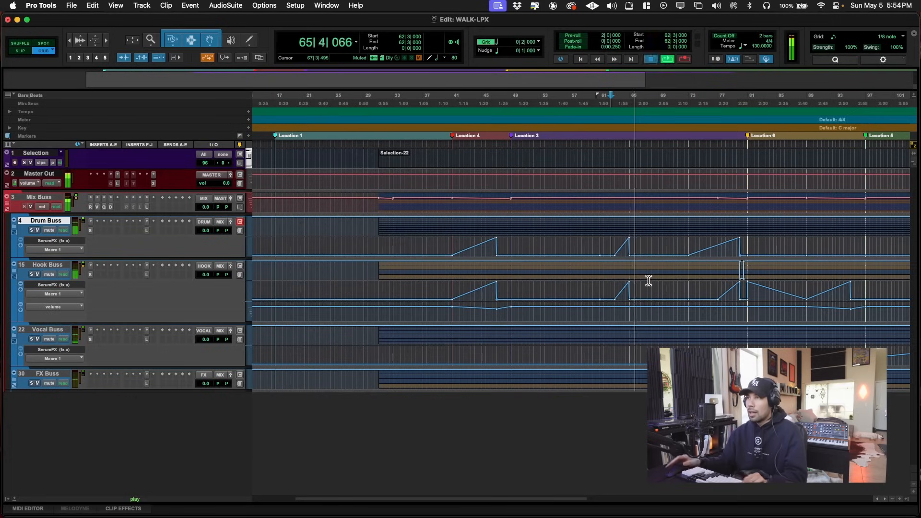
pyautogui.press('space')
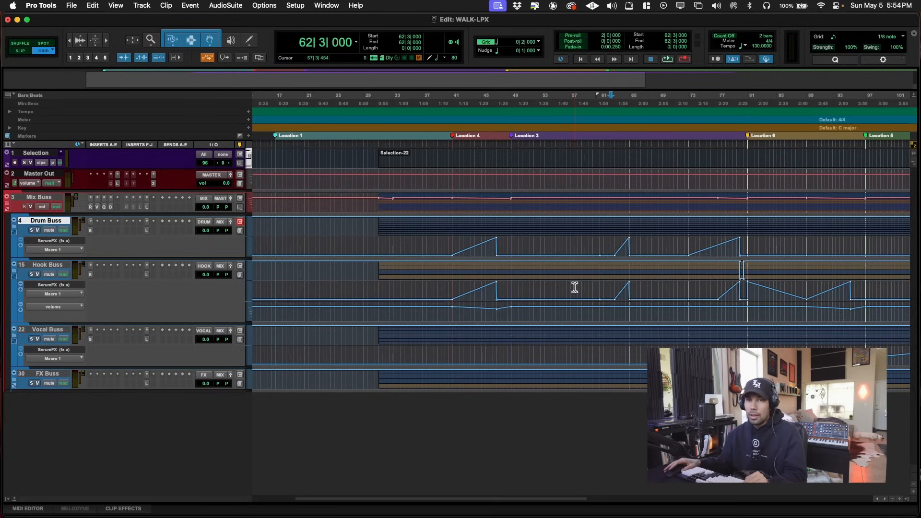
# - Play the Drum Buss and Hook Buss Macro 1 ramps leading into Location 6 twice from bar 78
pyautogui.click(685, 251)
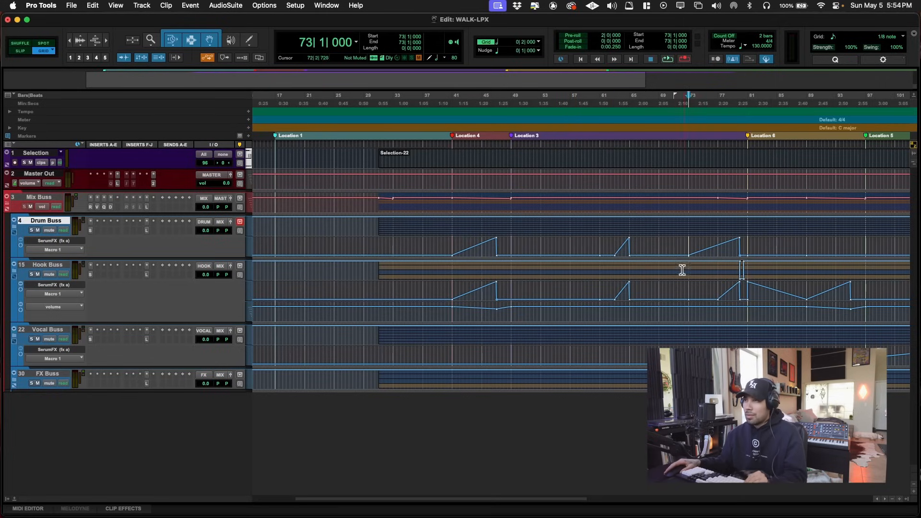
pyautogui.hscroll(5, 684, 272)
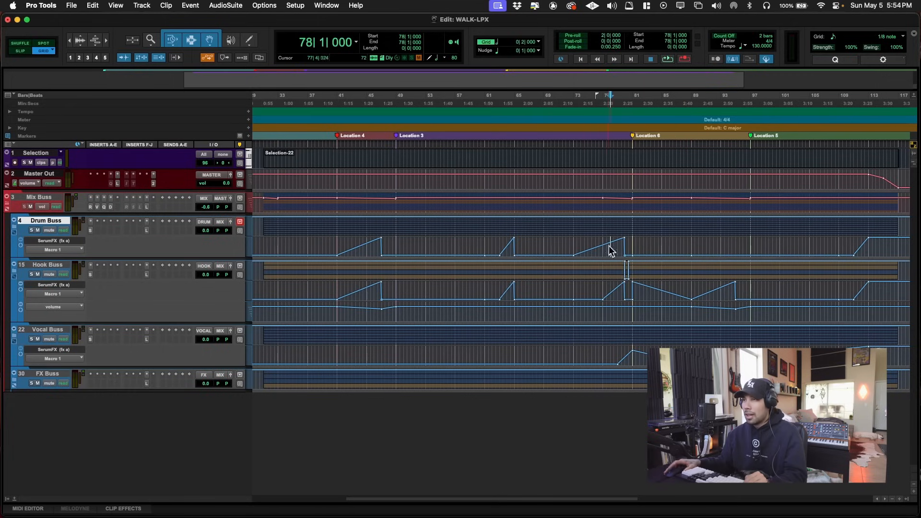
pyautogui.press('space')
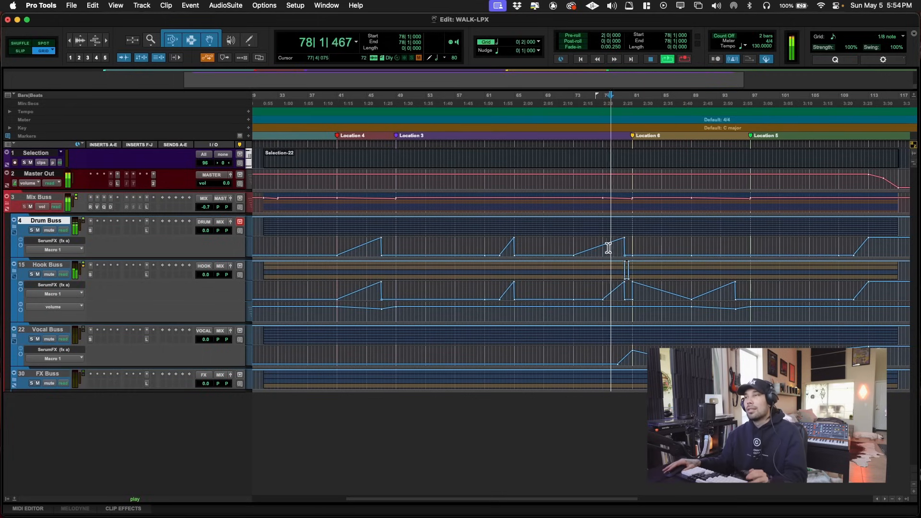
pyautogui.press('space')
pyautogui.press('space')
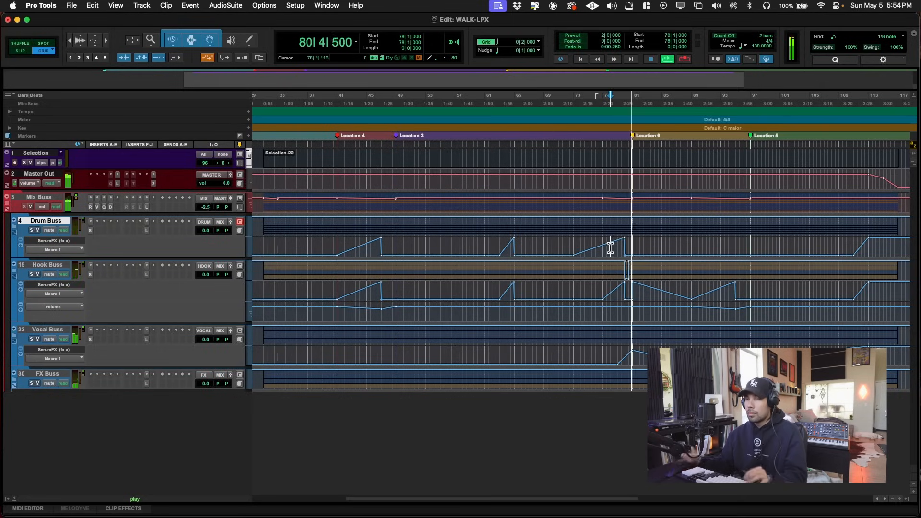
pyautogui.press('space')
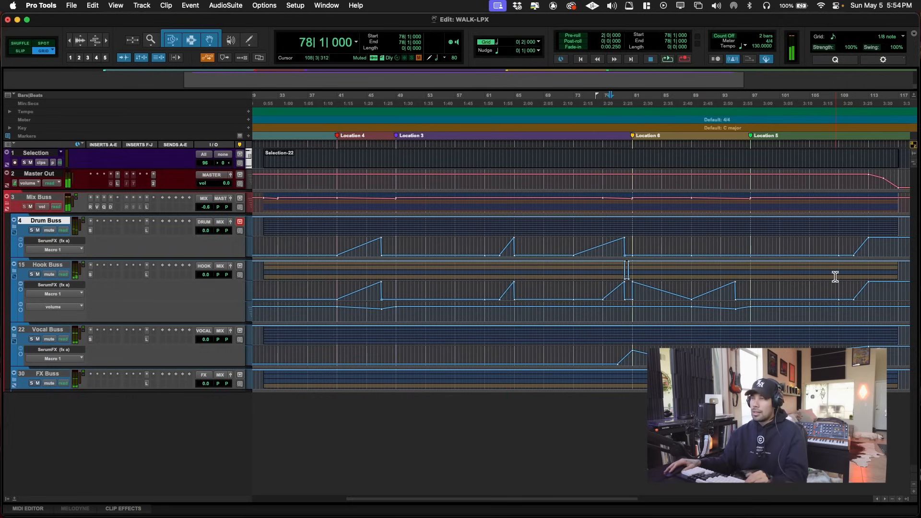
# - Audition the end of the Hook Buss's Macro 1 ramp before Location 5, playing from bar 93 beat 3
pyautogui.click(724, 246)
pyautogui.press('space')
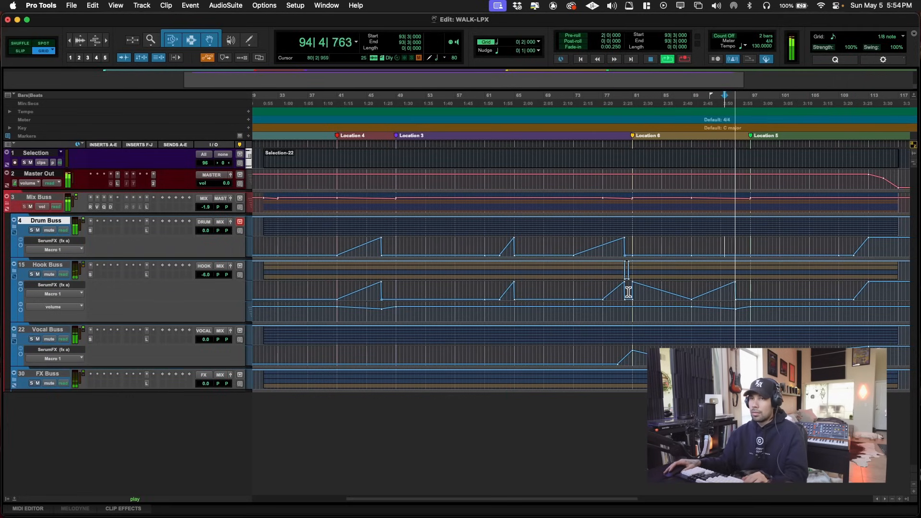
pyautogui.press('space')
# - Select the Hook Buss's volume automation from bar 45 to 47, and play the volume dip from bar 45
pyautogui.click(583, 163)
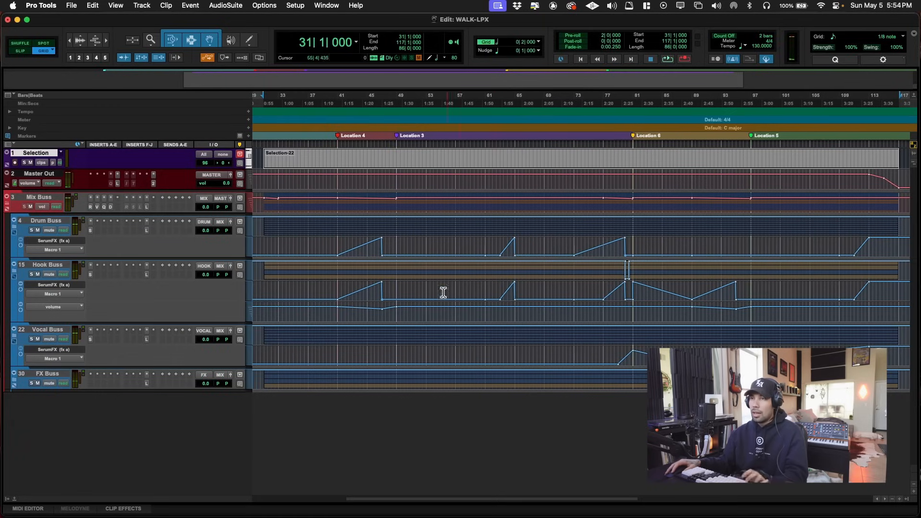
pyautogui.click(367, 319)
pyautogui.keyDown('shift'); pyautogui.click(382, 315); pyautogui.keyUp('shift')
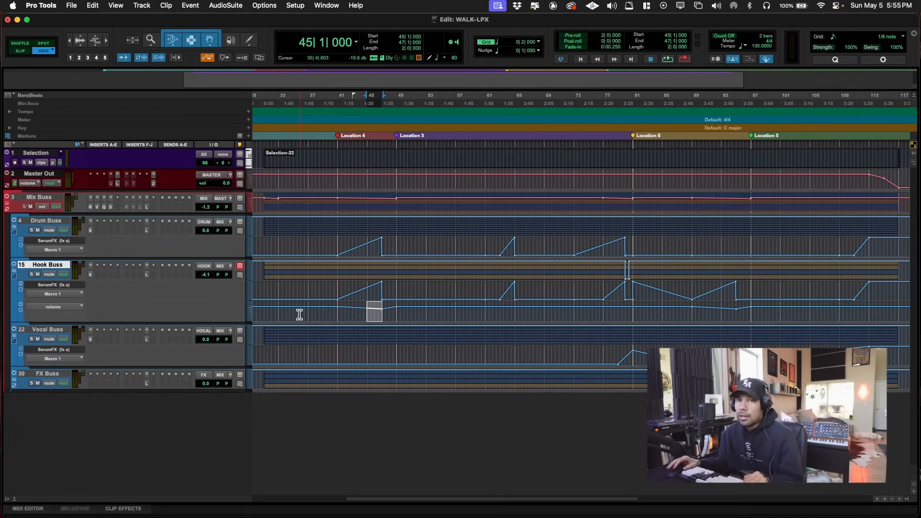
pyautogui.click(369, 314)
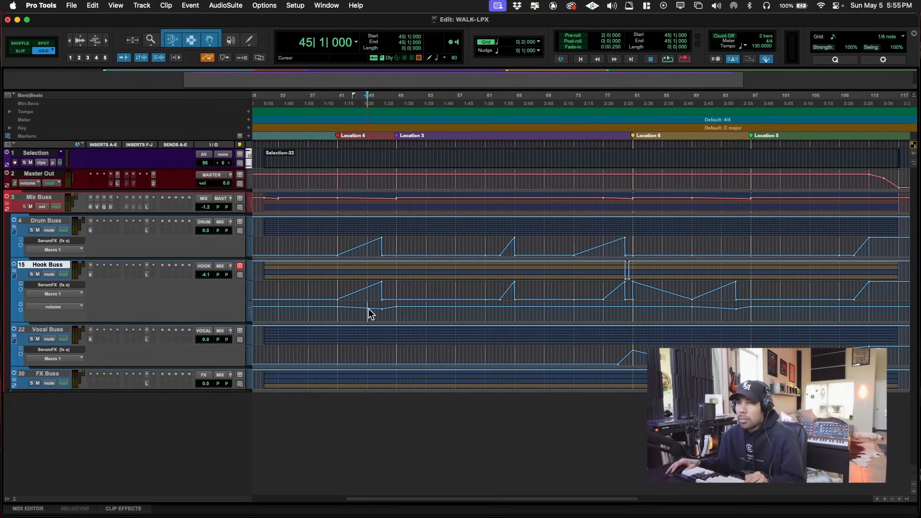
pyautogui.press('space')
pyautogui.press('space')
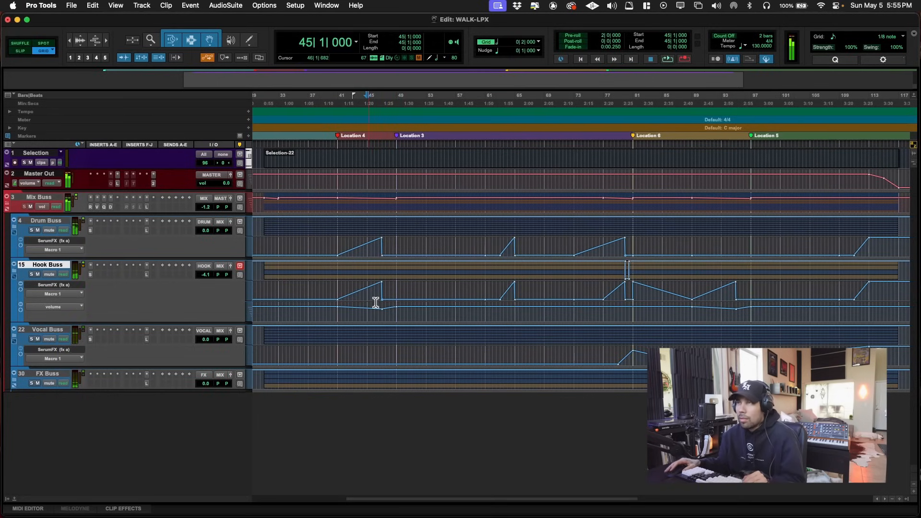
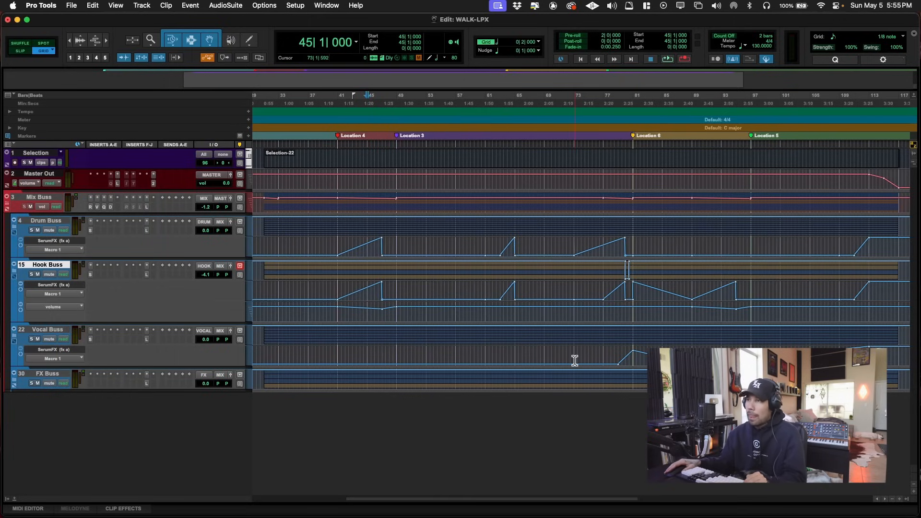
# - Select bars 31 to 117 on the buses, ending on the Mix Buss, and dismiss its track-naming dialog
pyautogui.click(660, 167)
pyautogui.click(59, 222)
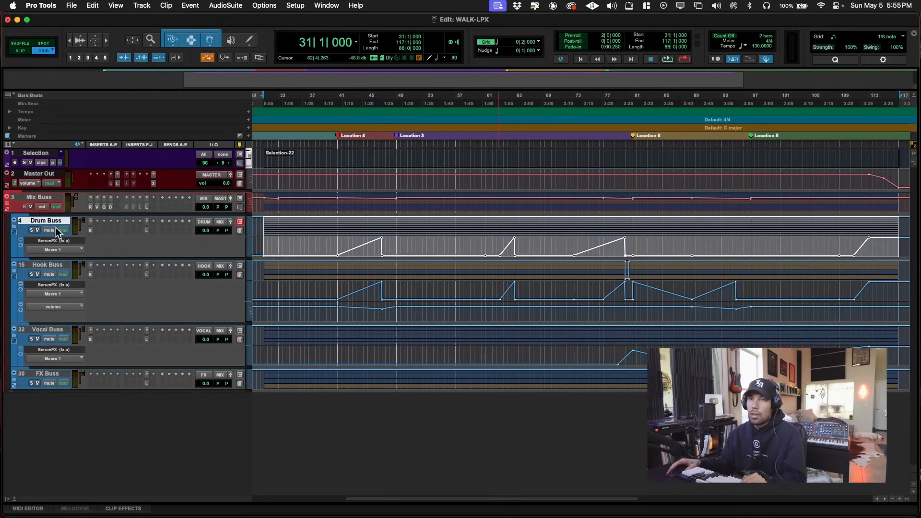
pyautogui.keyDown('shift'); pyautogui.click(52, 379); pyautogui.keyUp('shift')
pyautogui.doubleClick(41, 197)
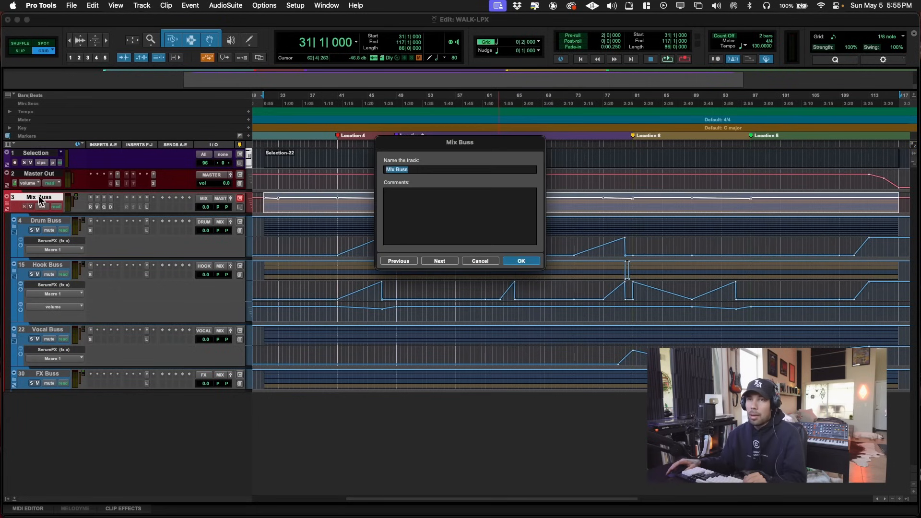
pyautogui.click(480, 261)
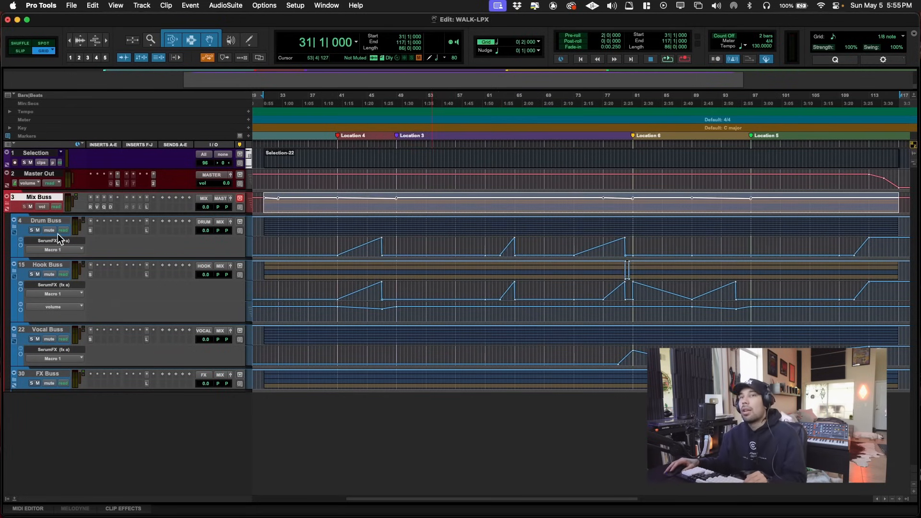
# - Examine up close the Mix Buss's volume automation across Location 4, selecting bars 41 to 49
pyautogui.moveTo(358, 203); pyautogui.dragTo(404, 206)
pyautogui.click(396, 206)
pyautogui.press('t')
pyautogui.press('t')
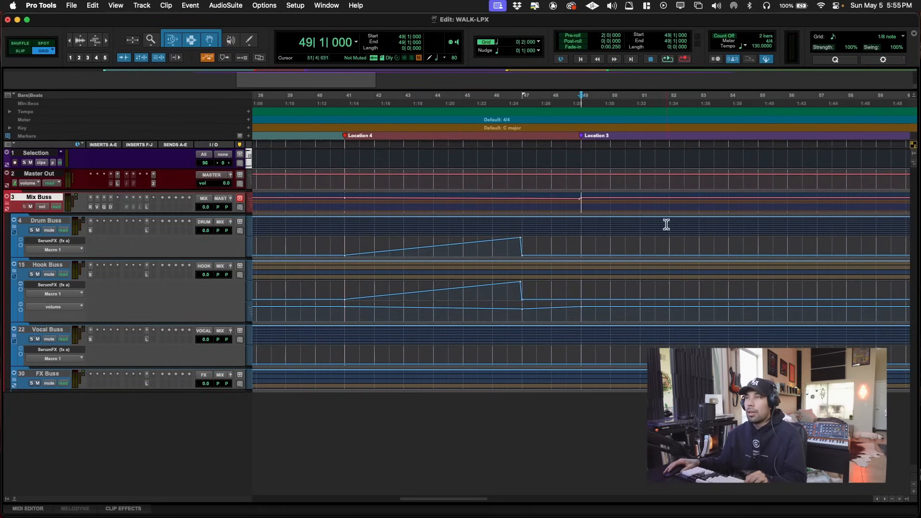
pyautogui.moveTo(345, 204); pyautogui.dragTo(582, 203)
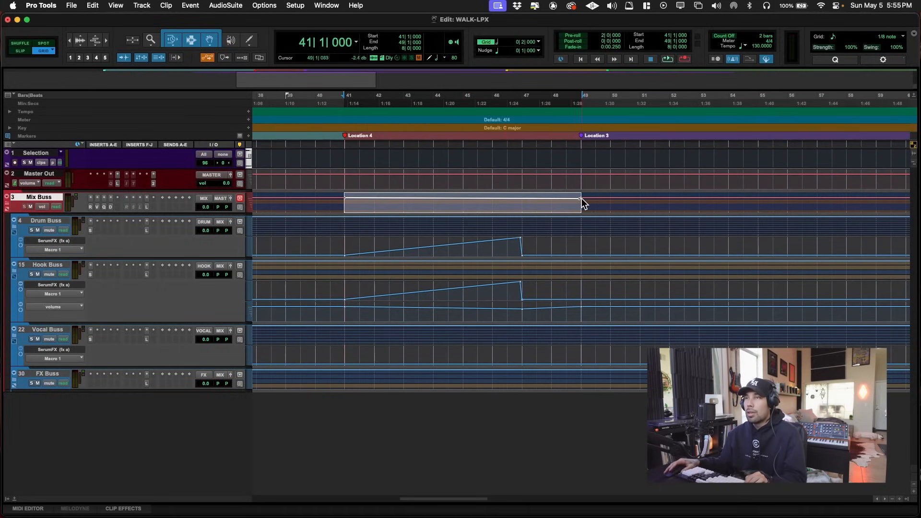
pyautogui.click(343, 204)
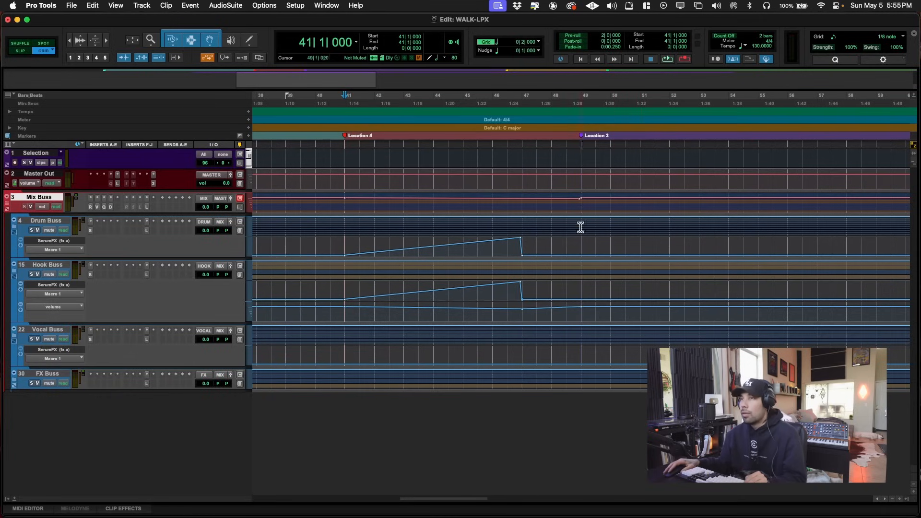
# - Play the Mix Buss's volume automation from bar 45 towards the start of Location 3
pyautogui.click(456, 205)
pyautogui.press('space')
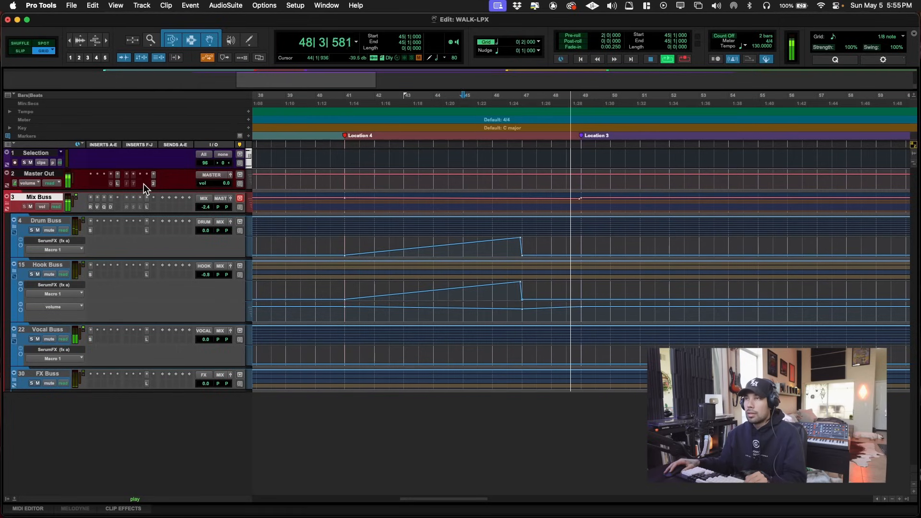
pyautogui.press('space')
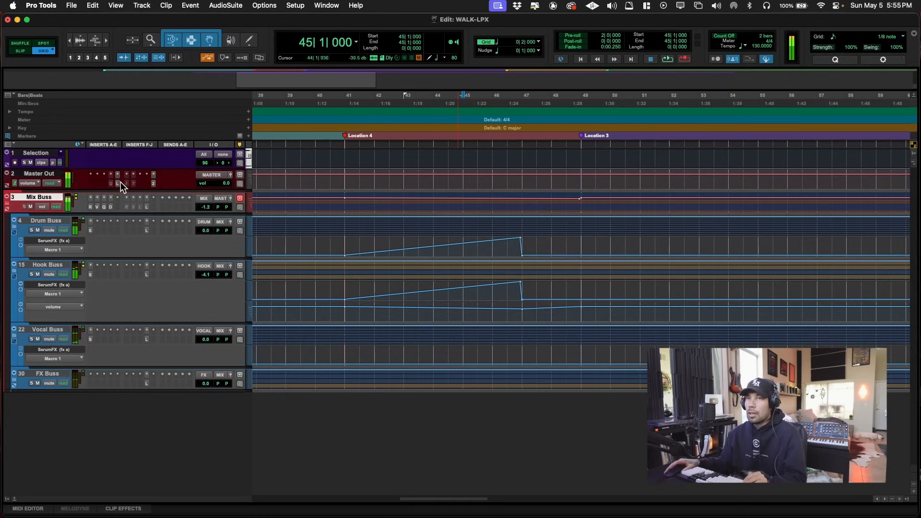
# - View the Master Out's FabFilter Pro-L 2 limiter while playing from bar 45 into Location 3, and close it
pyautogui.click(117, 175)
pyautogui.moveTo(473, 100); pyautogui.dragTo(389, 117)
pyautogui.press('space')
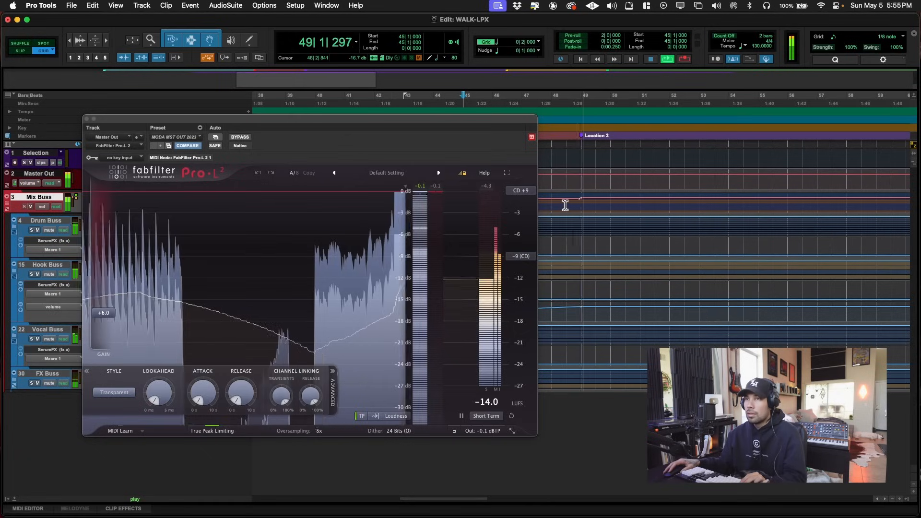
pyautogui.moveTo(226, 119); pyautogui.dragTo(265, 136)
pyautogui.press('super+w')
pyautogui.press('space')
# - Open the Mix Buss's RBass plug-in and select bars 49 to 57 on the Selection track for playback
pyautogui.press('super+a')
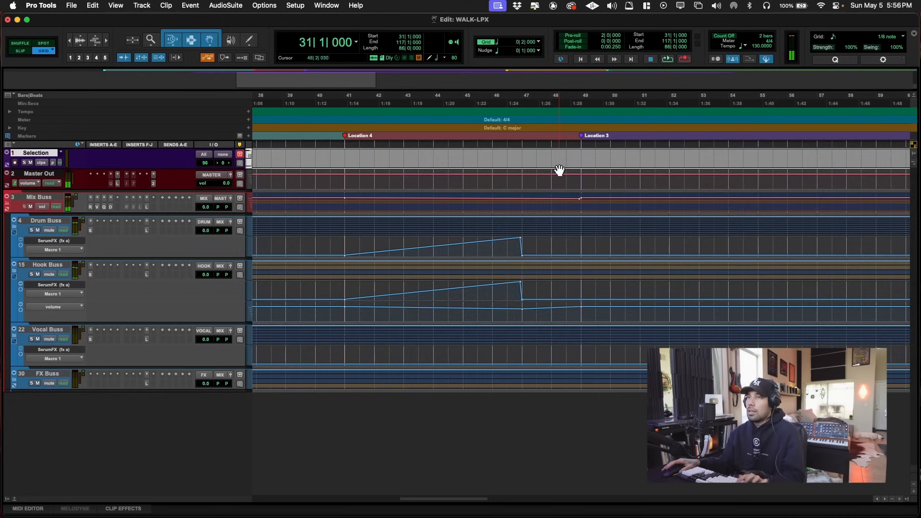
pyautogui.hotkey('alt', 'f')
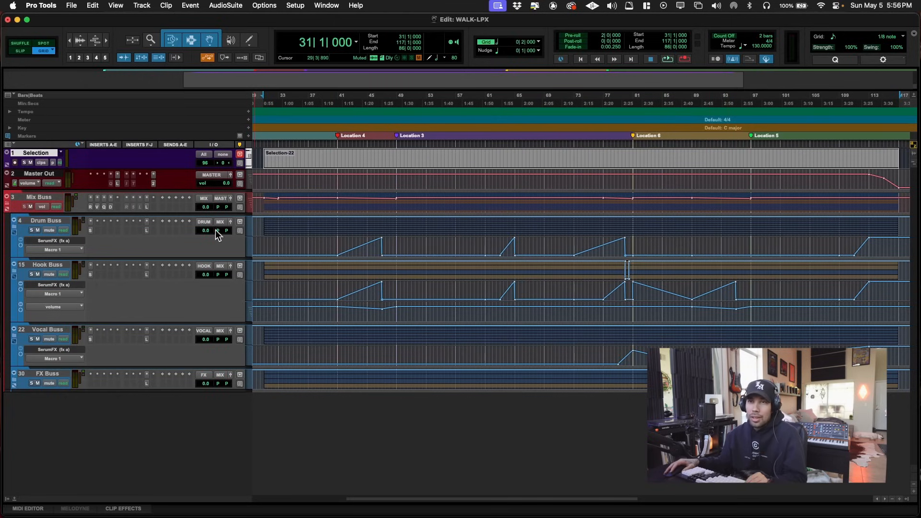
pyautogui.click(90, 208)
pyautogui.moveTo(281, 134); pyautogui.dragTo(384, 269)
pyautogui.moveTo(396, 155); pyautogui.dragTo(455, 154)
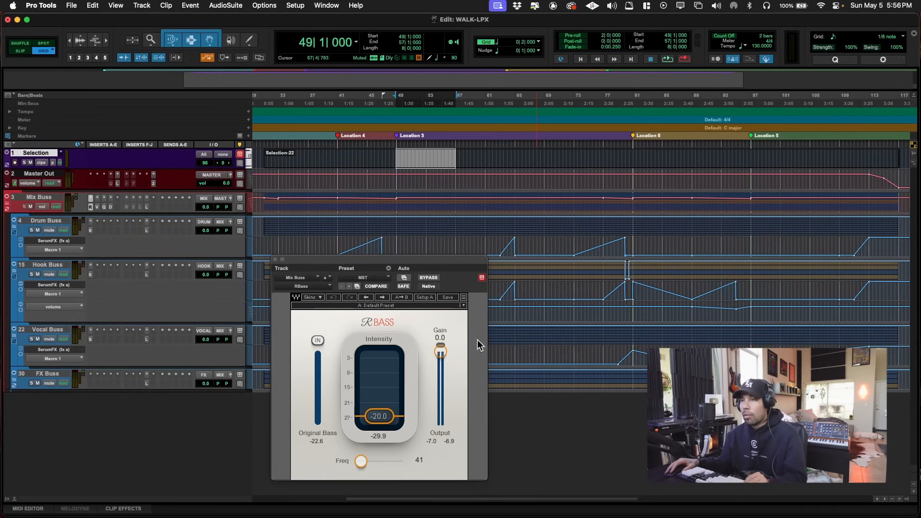
pyautogui.moveTo(397, 260); pyautogui.dragTo(514, 240)
# - Play the section from bar 49 and compare the Mix Buss sound with RBass bypassed and active
pyautogui.press('space')
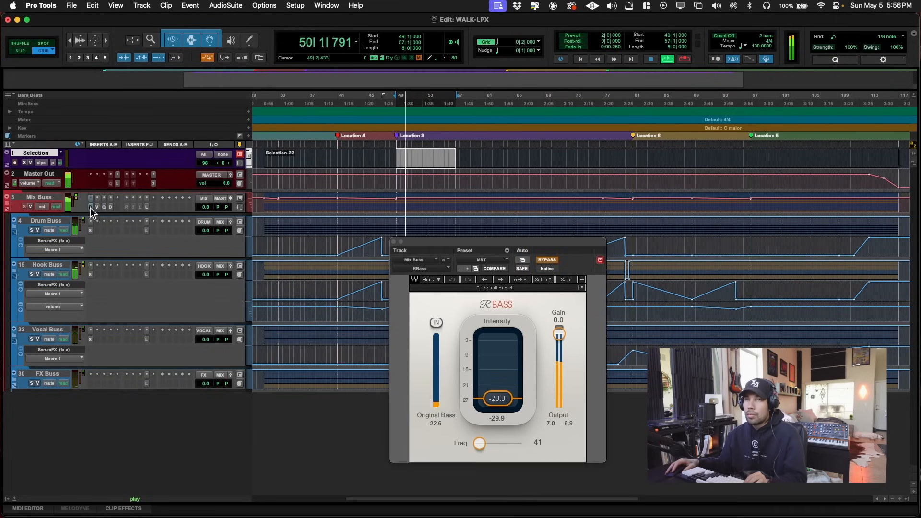
pyautogui.press('space')
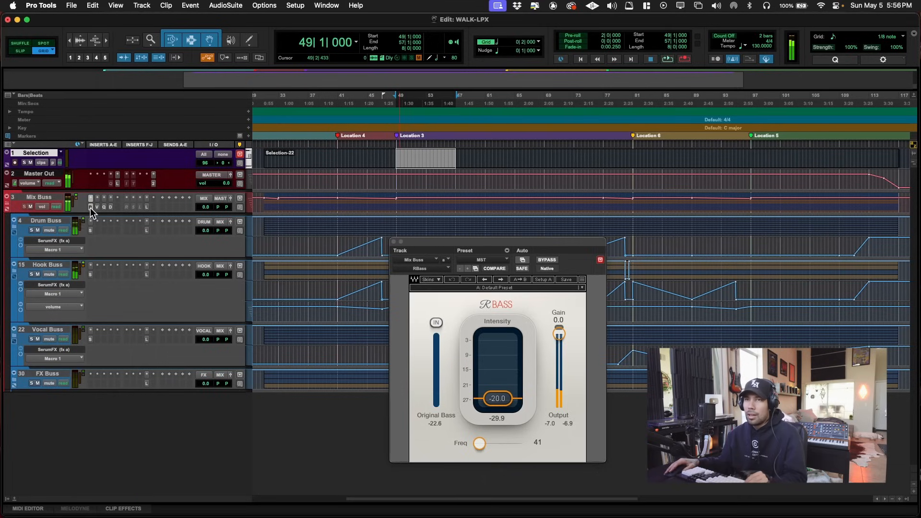
pyautogui.press('space')
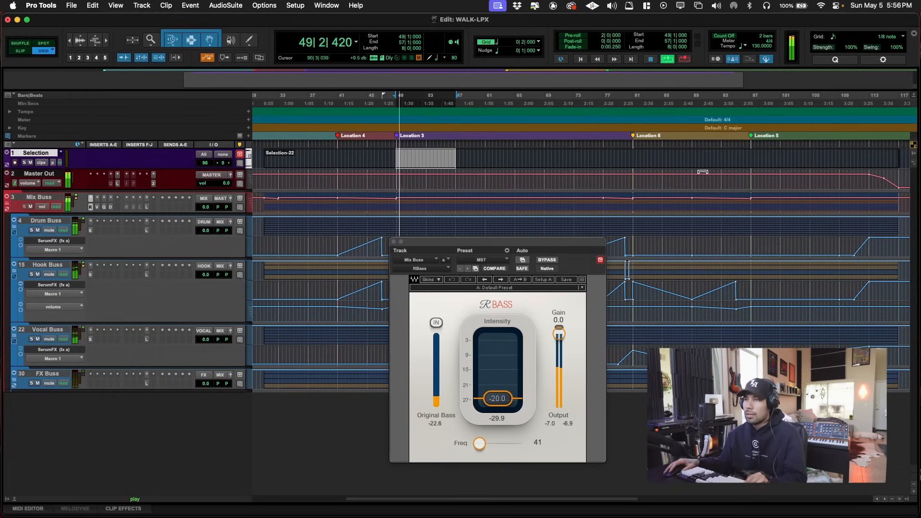
pyautogui.click(548, 260)
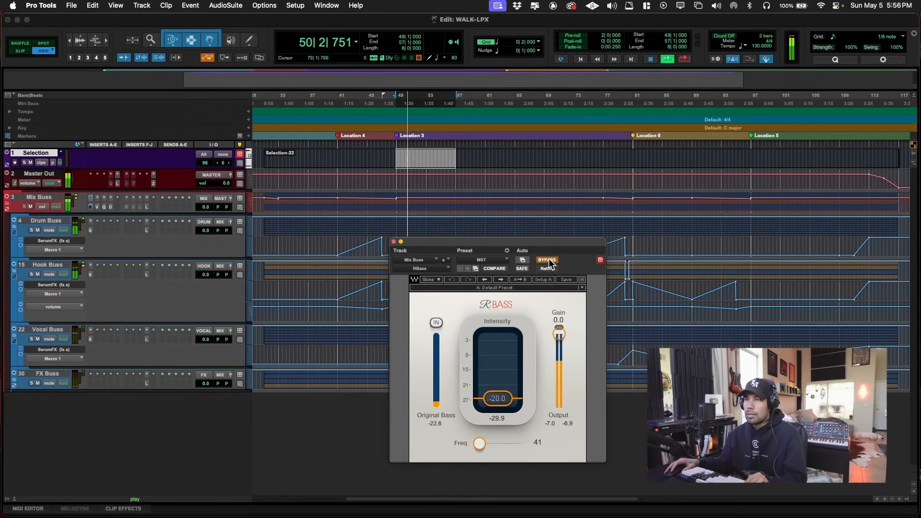
pyautogui.click(548, 261)
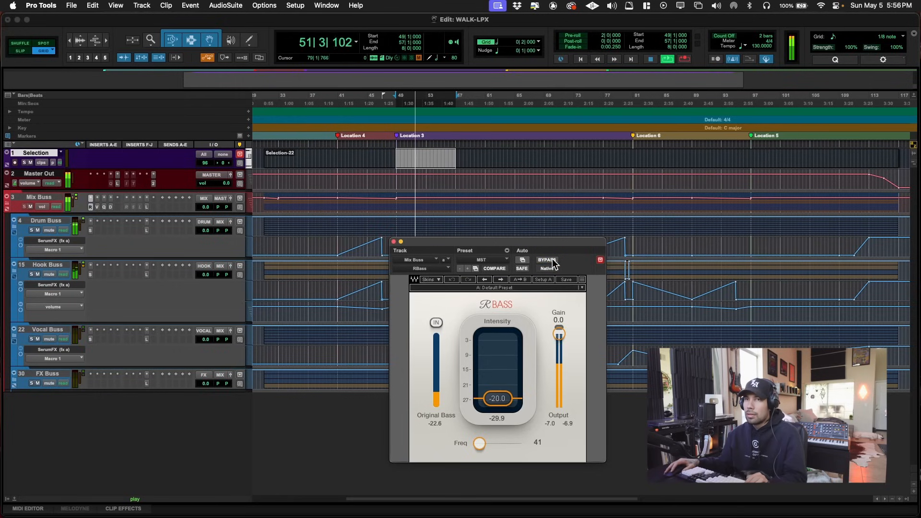
pyautogui.press('space')
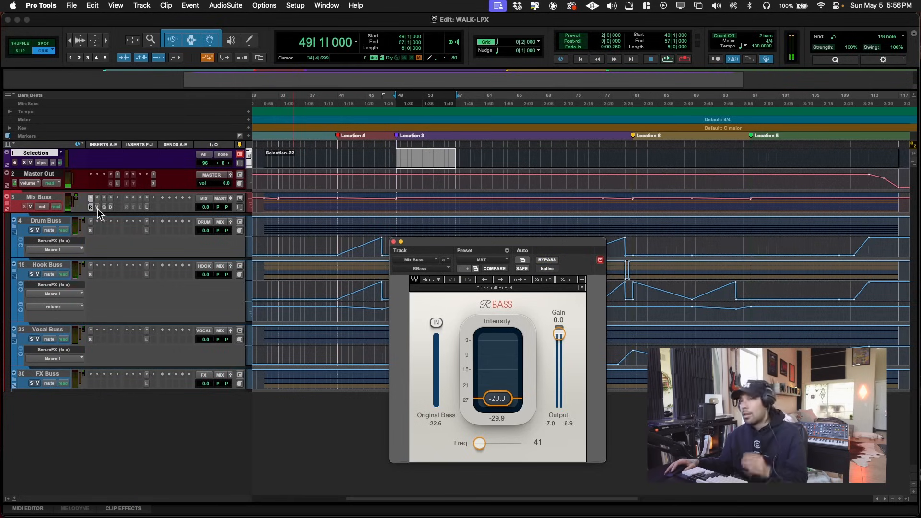
# - Open the Mix Buss's Vitamin plug-in and reposition its window to examine the crossover and band levels
pyautogui.click(97, 207)
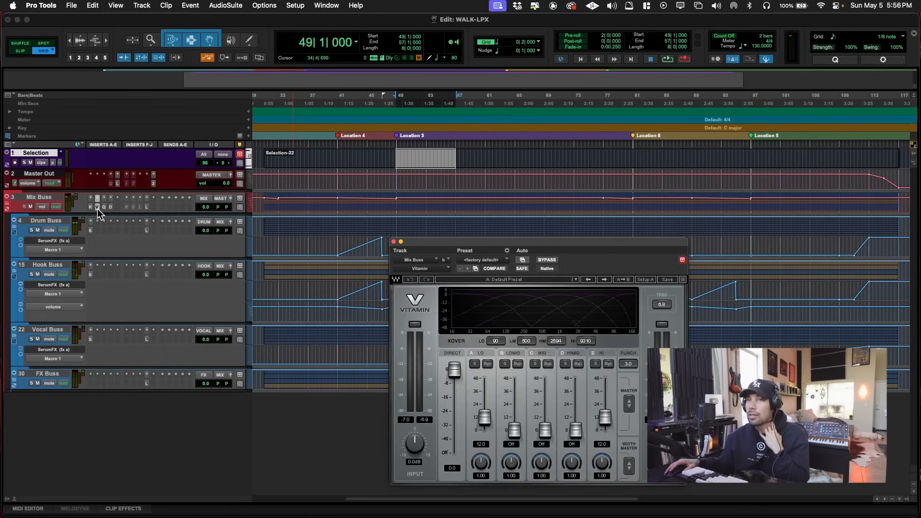
pyautogui.moveTo(469, 241); pyautogui.dragTo(398, 231)
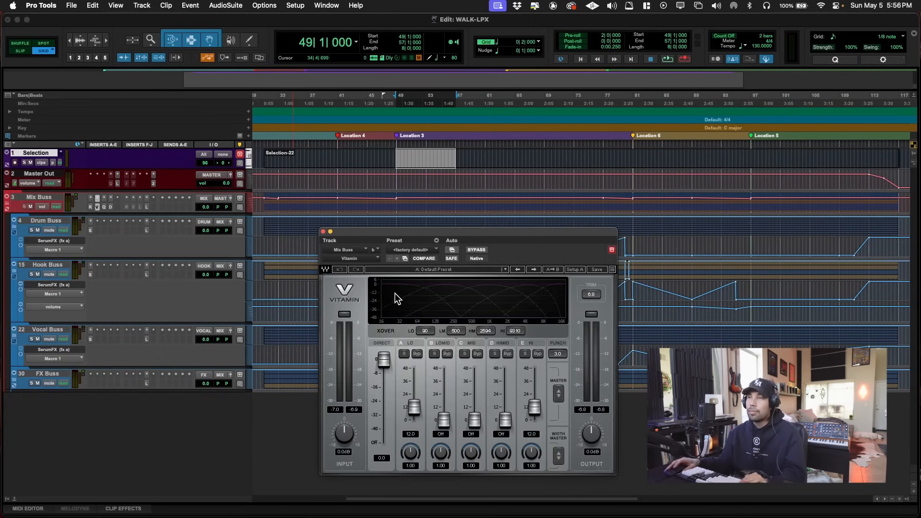
pyautogui.moveTo(421, 220); pyautogui.dragTo(587, 220)
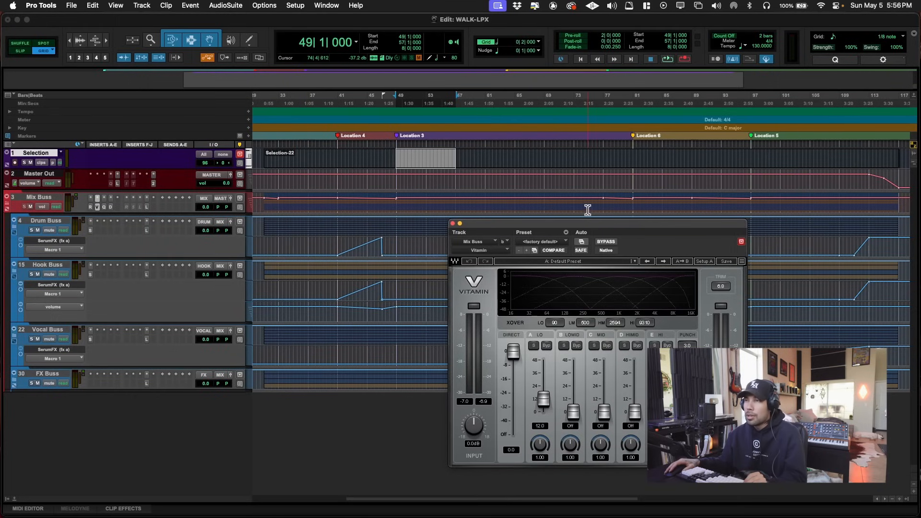
pyautogui.moveTo(577, 231); pyautogui.dragTo(521, 244)
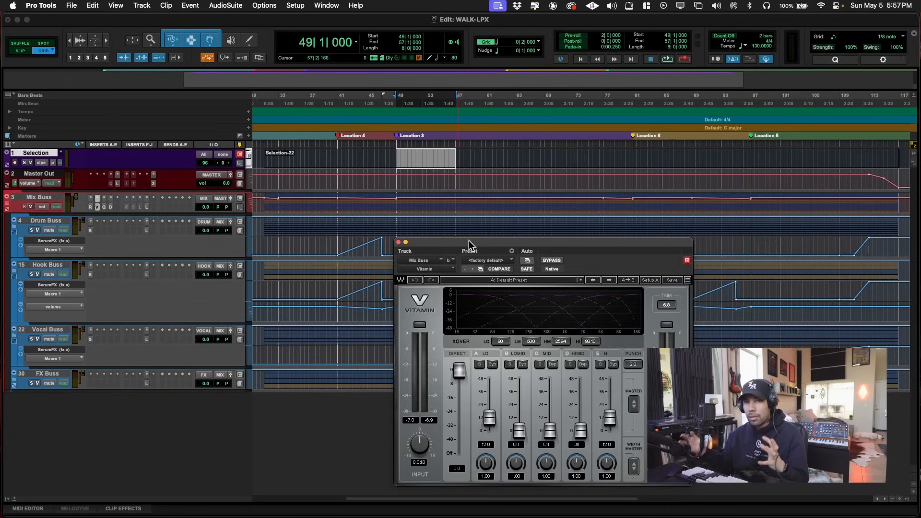
pyautogui.moveTo(485, 241); pyautogui.dragTo(453, 192)
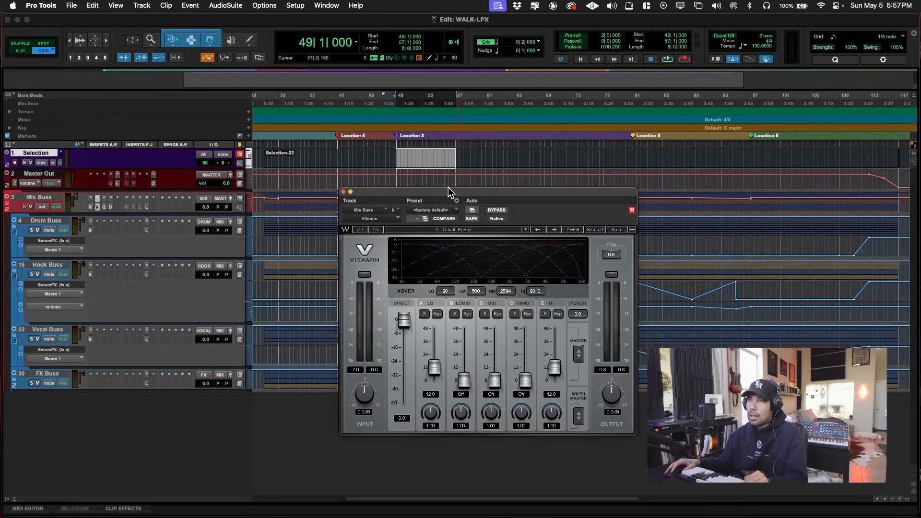
pyautogui.moveTo(480, 194); pyautogui.dragTo(369, 228)
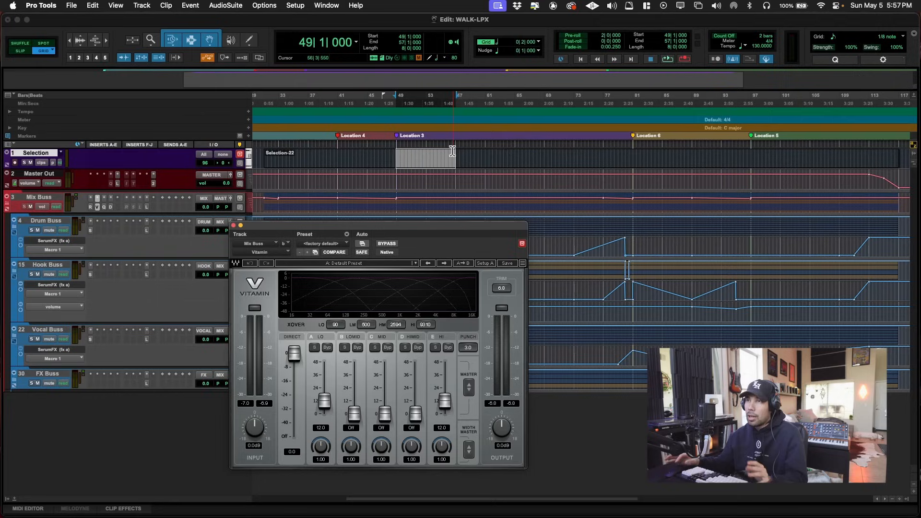
# - Play the section from bar 49 and compare the Mix Buss sound with Vitamin bypassed and active
pyautogui.press('space')
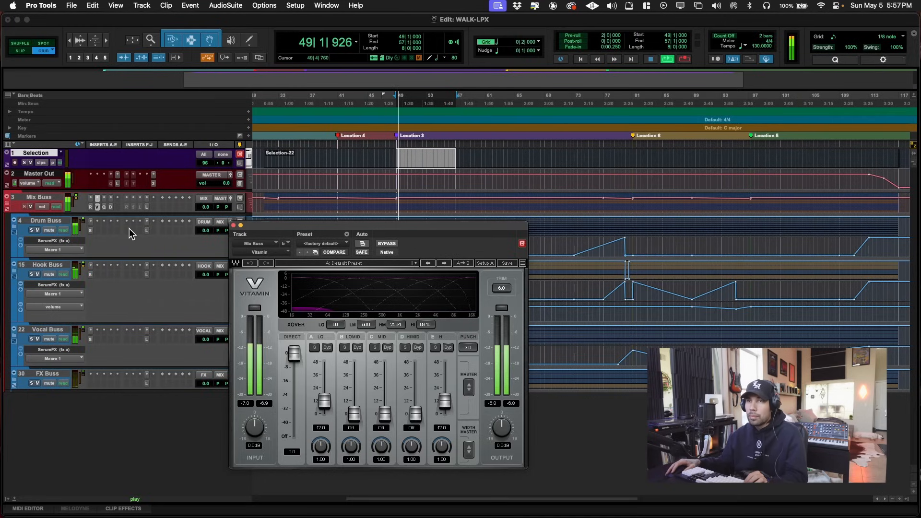
pyautogui.keyDown('super'); pyautogui.click(97, 206); pyautogui.keyUp('super')
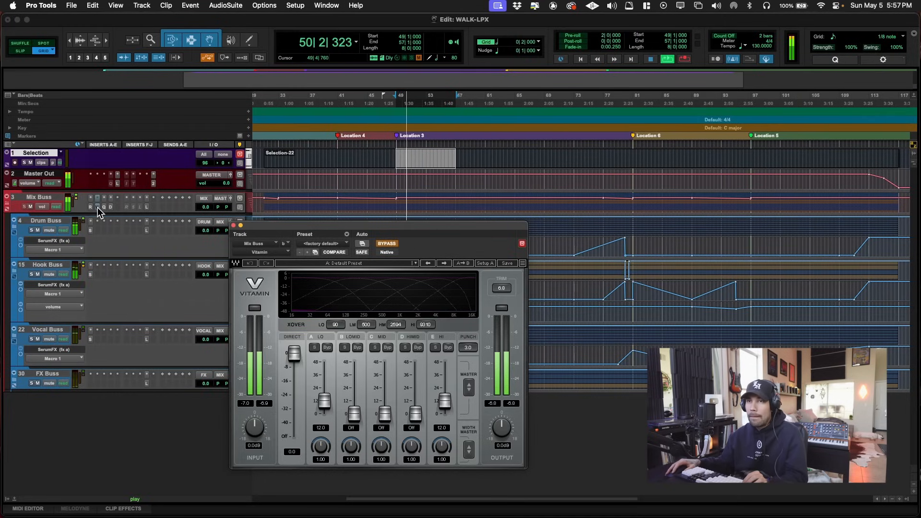
pyautogui.keyDown('super'); pyautogui.click(96, 207); pyautogui.keyUp('super')
pyautogui.keyDown('super'); pyautogui.click(97, 207); pyautogui.keyUp('super')
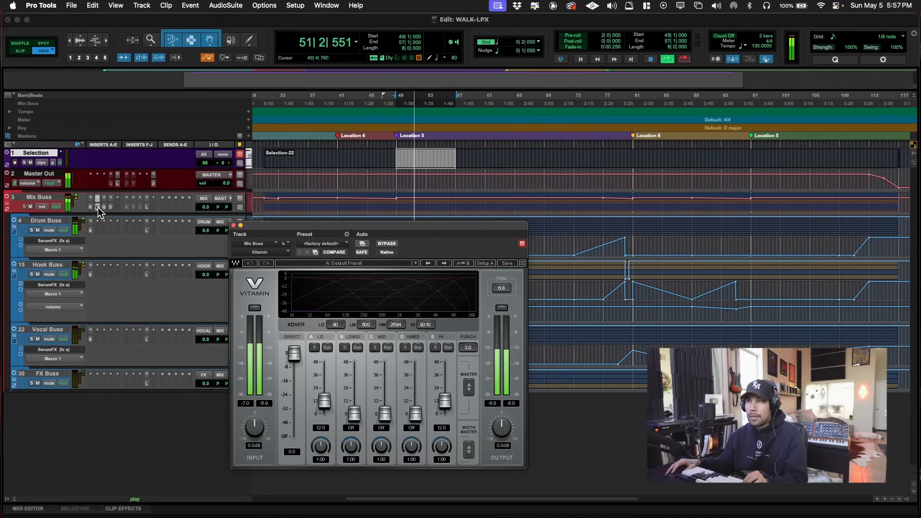
pyautogui.press('space')
# - Select bars 97 to 105 on the Selection track and compare Vitamin bypassed and active during playback
pyautogui.moveTo(751, 160); pyautogui.dragTo(808, 153)
pyautogui.press('space')
pyautogui.keyDown('super'); pyautogui.click(97, 207); pyautogui.keyUp('super')
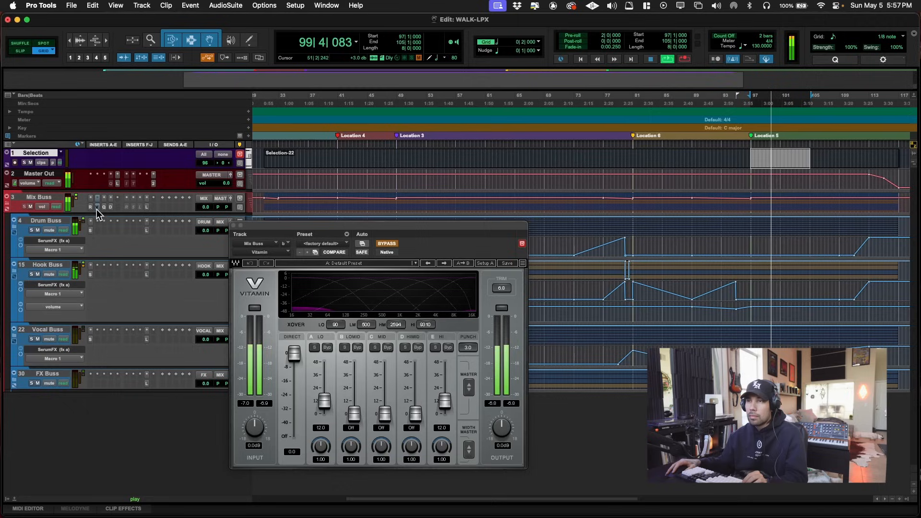
pyautogui.keyDown('super'); pyautogui.click(99, 209); pyautogui.keyUp('super')
pyautogui.press('space')
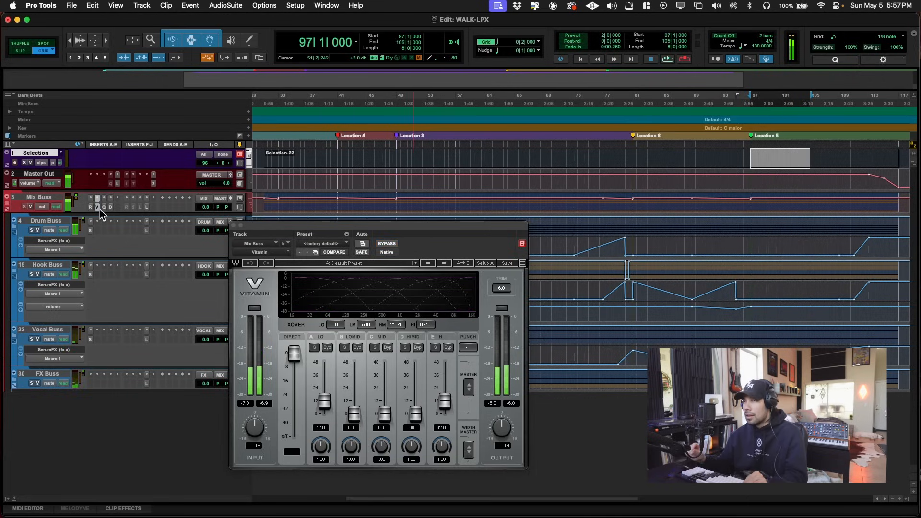
pyautogui.keyDown('super'); pyautogui.click(99, 209); pyautogui.keyUp('super')
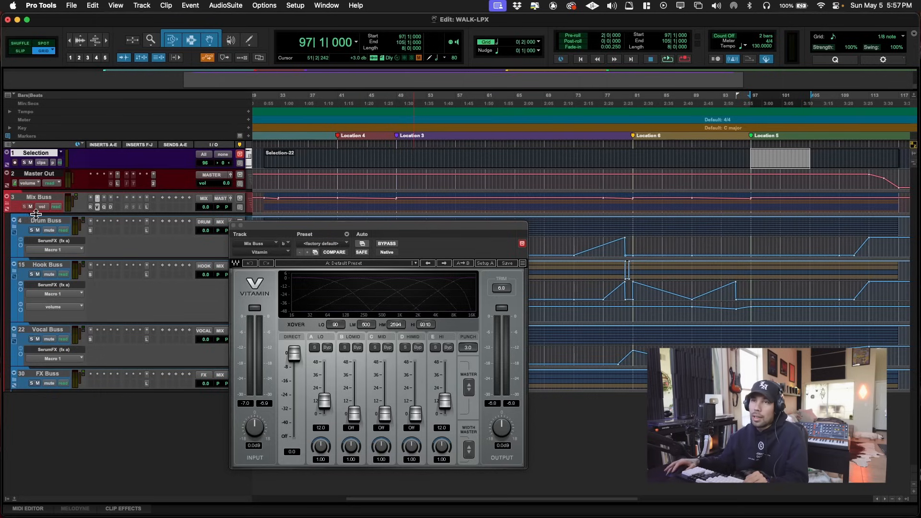
# - Open the Mix Buss's FabFilter Pro-Q 3 and examine its 20 Hz and 14000 Hz bands
pyautogui.click(104, 207)
pyautogui.moveTo(416, 233); pyautogui.dragTo(386, 83)
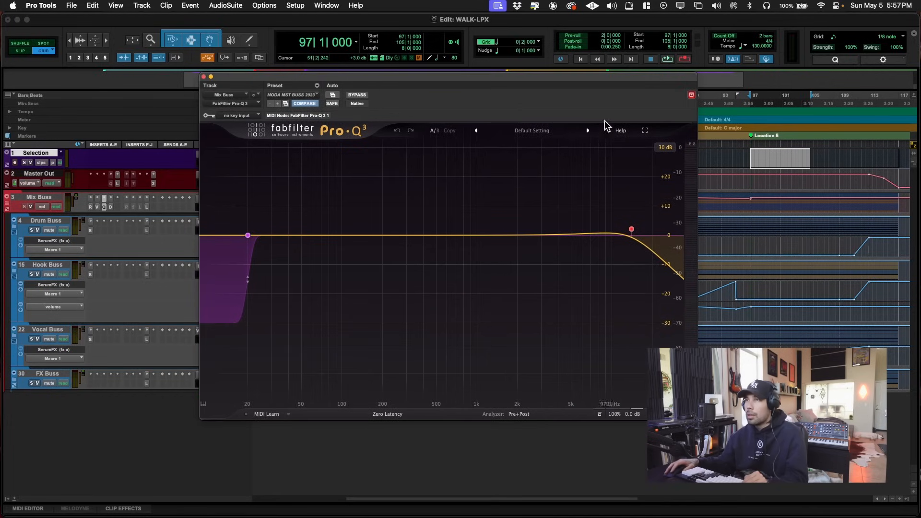
pyautogui.moveTo(552, 87); pyautogui.dragTo(531, 92)
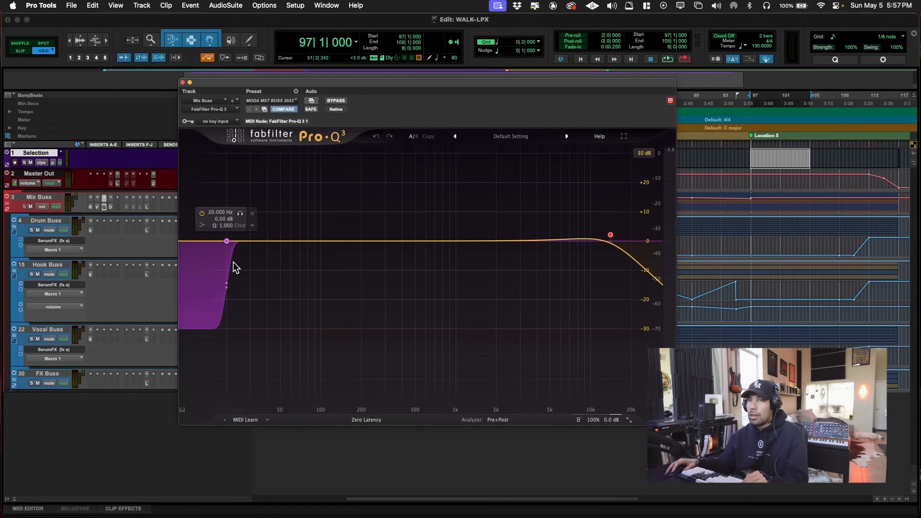
pyautogui.click(146, 206)
pyautogui.click(104, 207)
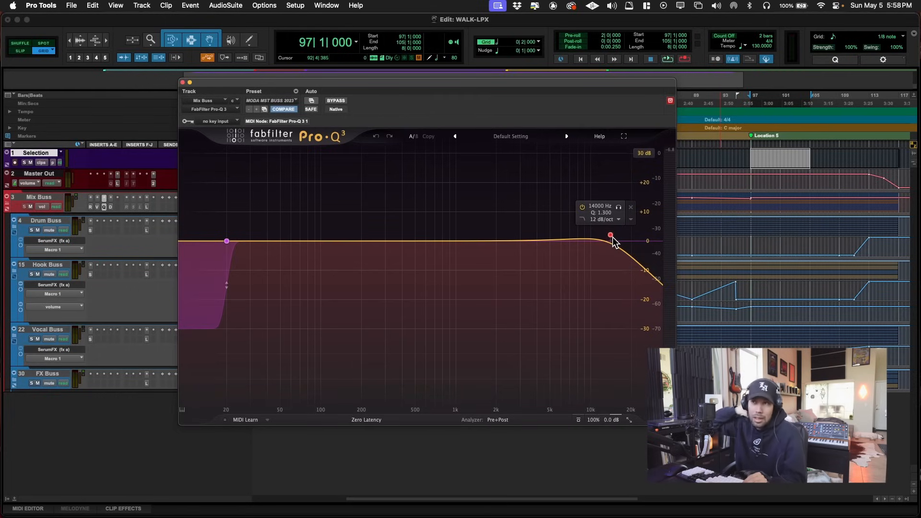
# - Select the Pro-Q 3's 20 Hz low-shelf band and play from bar 97 to view the low end on the analyzer
pyautogui.click(226, 241)
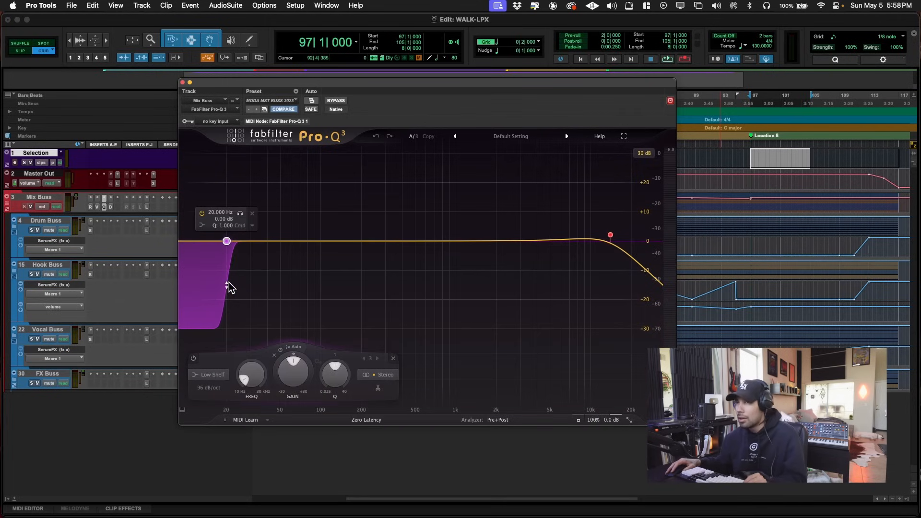
pyautogui.press('space')
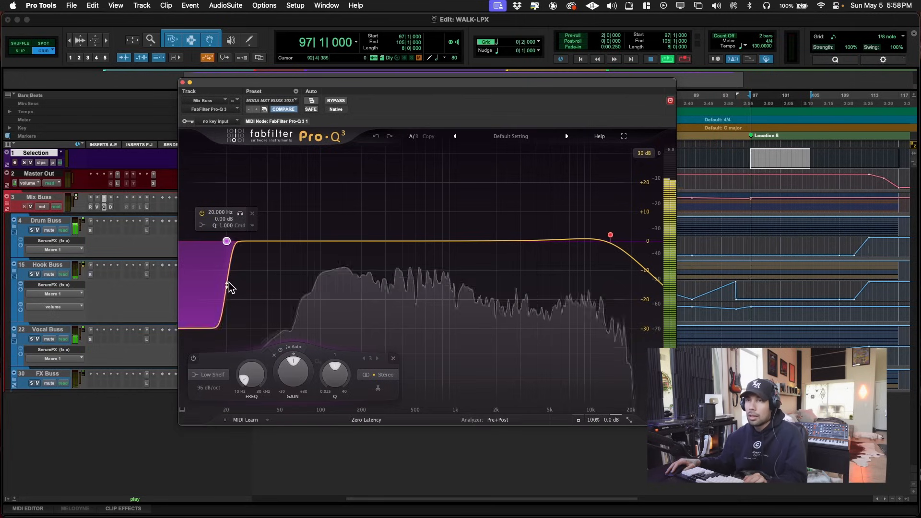
pyautogui.press('space')
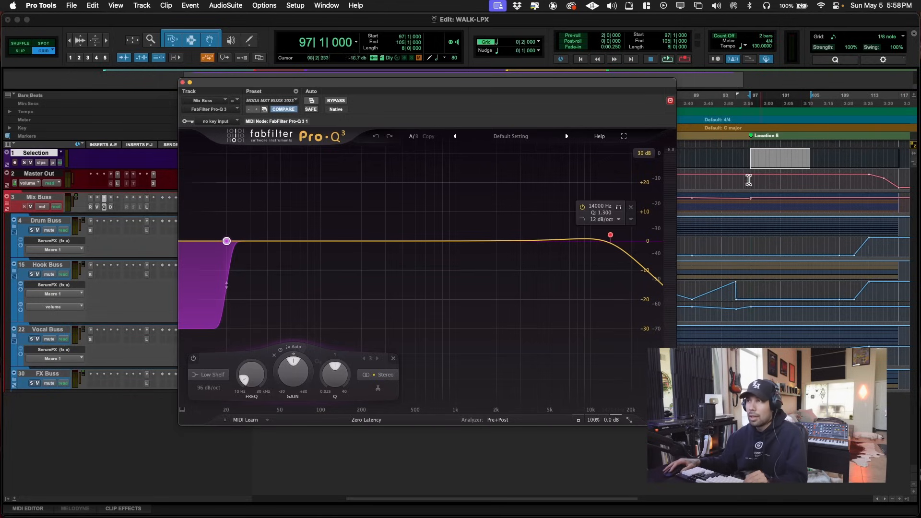
# - Play bars 97 to 105 and compare the Pro-Q 3's 14000 Hz high-cut band switched off and on
pyautogui.moveTo(751, 157); pyautogui.dragTo(810, 158)
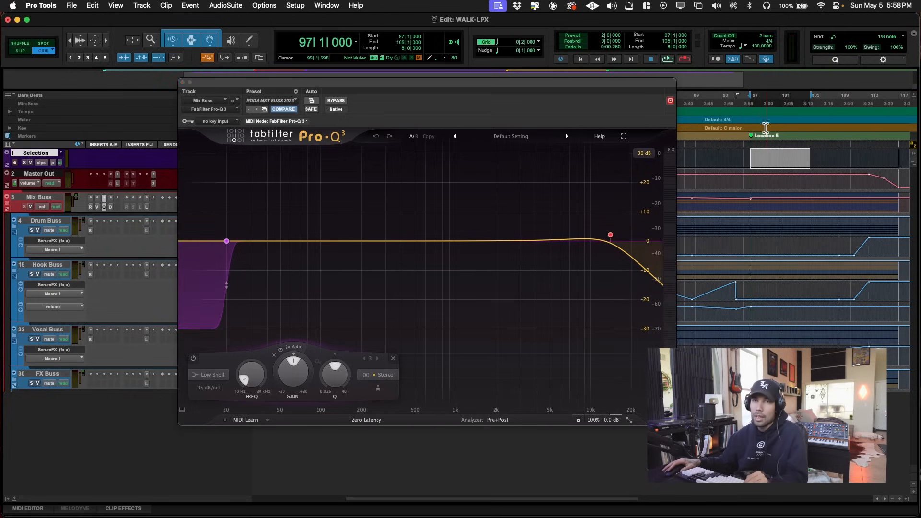
pyautogui.moveTo(522, 91)
pyautogui.mouseDown()
pyautogui.moveTo(452, 96)
pyautogui.moveTo(506, 90)
pyautogui.moveTo(509, 99)
pyautogui.mouseUp()
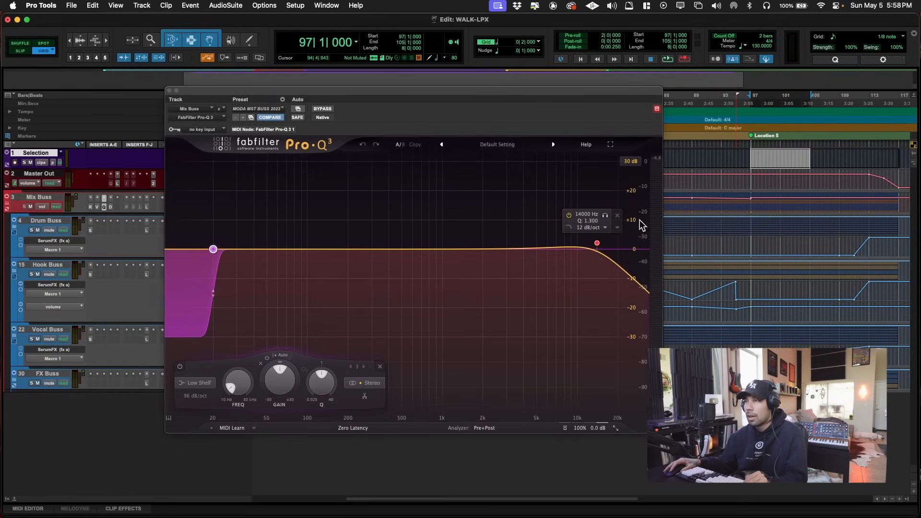
pyautogui.press('space')
pyautogui.click(569, 215)
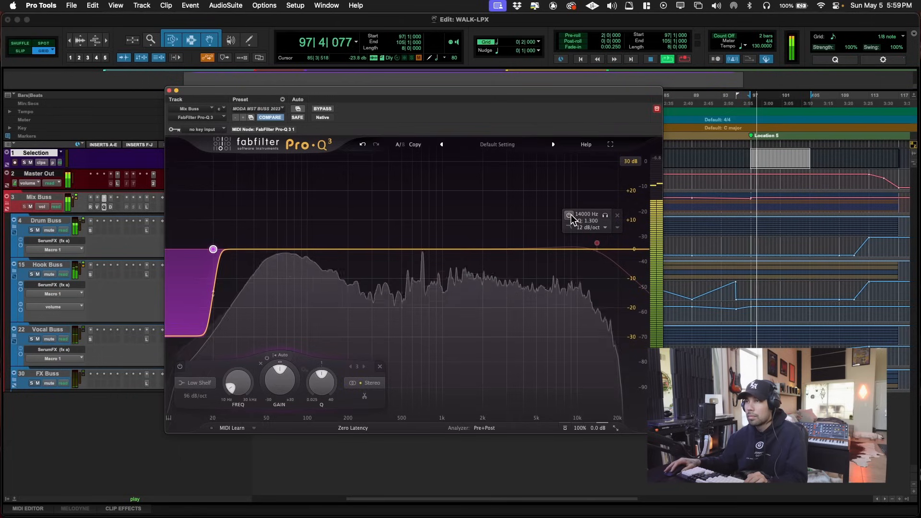
pyautogui.click(569, 215)
pyautogui.press('space')
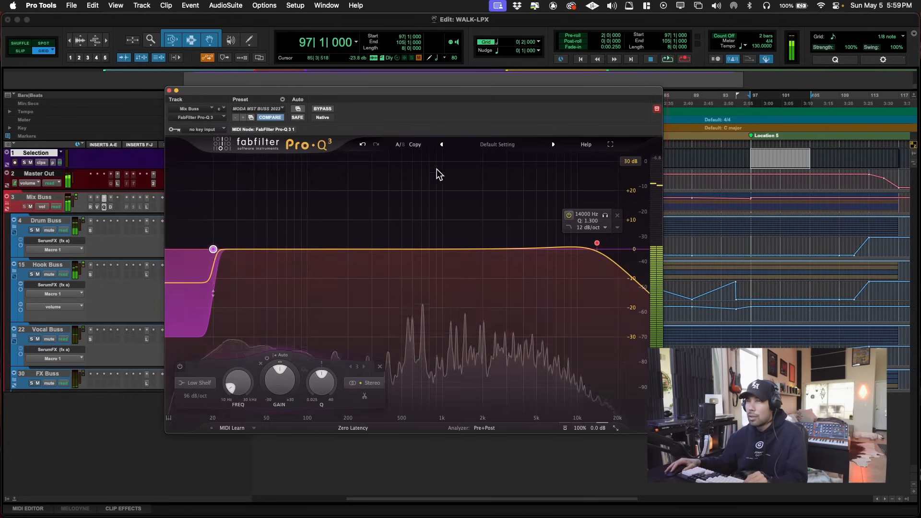
pyautogui.moveTo(466, 89); pyautogui.dragTo(445, 91)
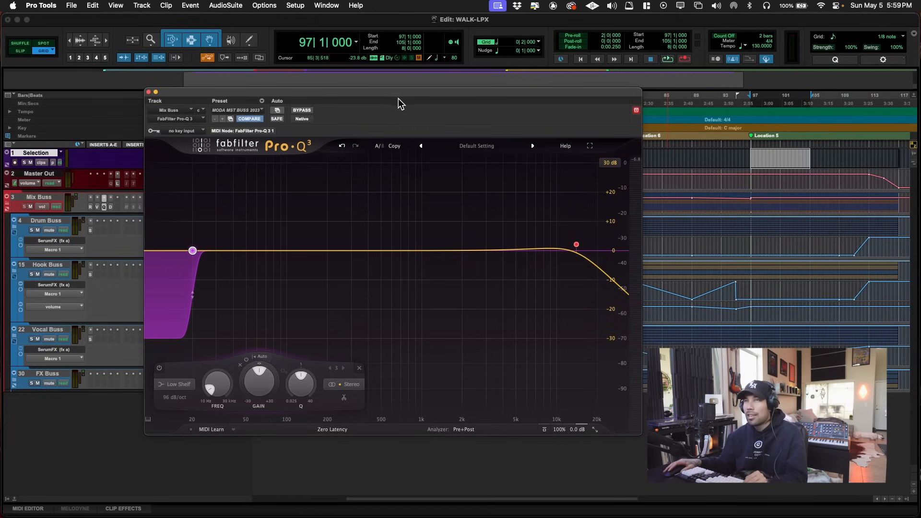
pyautogui.moveTo(423, 93); pyautogui.dragTo(479, 103)
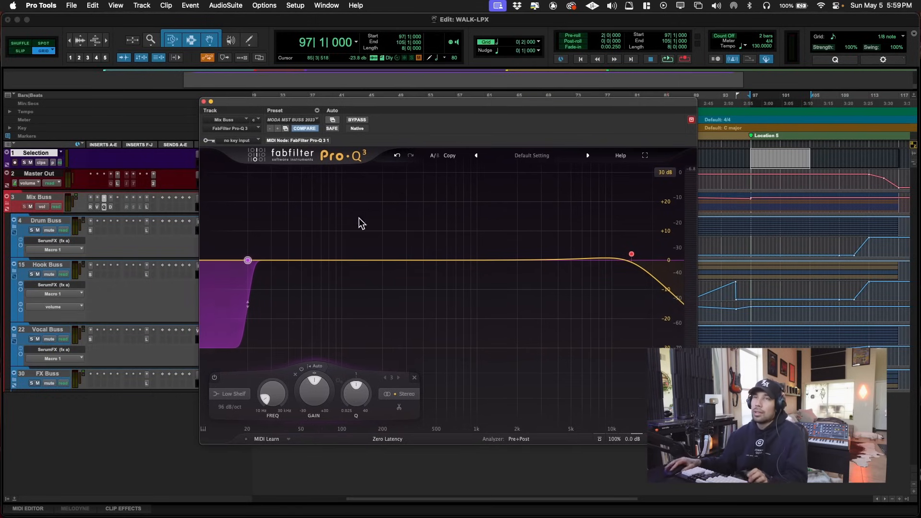
# - Open the Mix Buss's FabFilter Pro-DS and listen to its isolated threshold detection signal while playing from bar 97
pyautogui.click(110, 207)
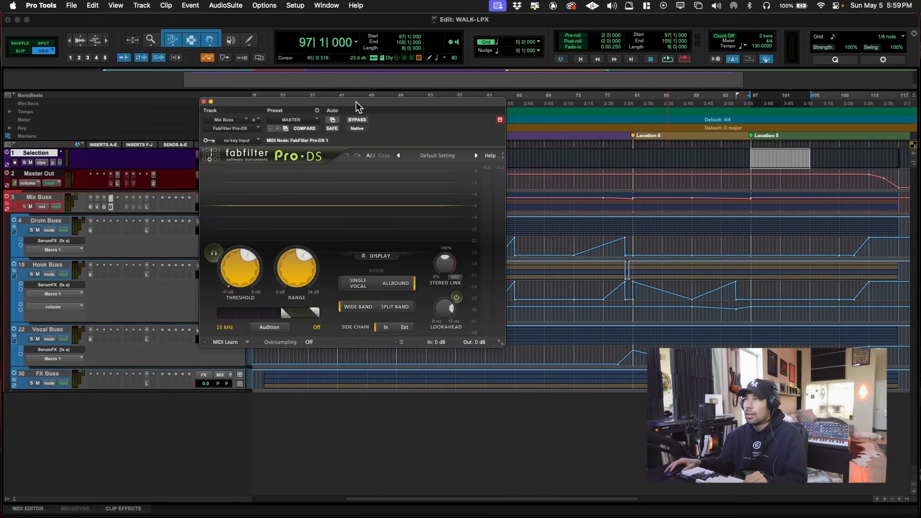
pyautogui.moveTo(355, 106); pyautogui.dragTo(374, 211)
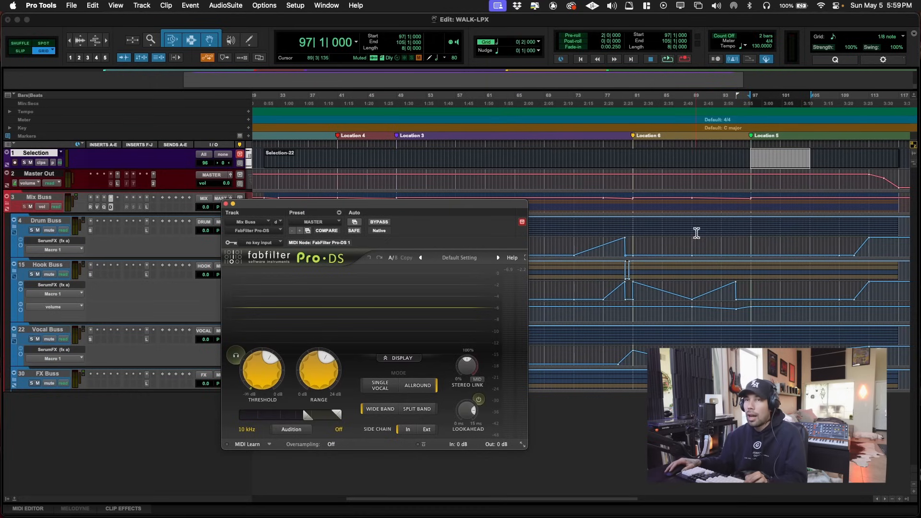
pyautogui.press('space')
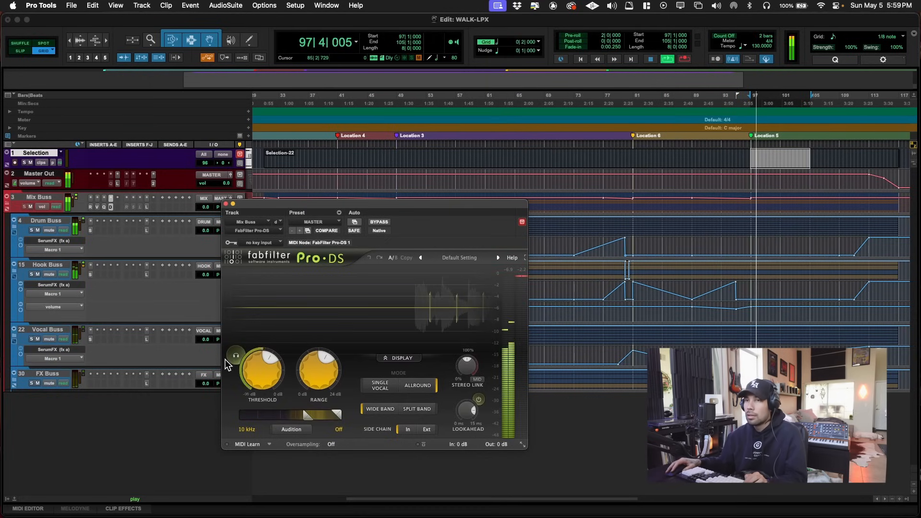
pyautogui.click(236, 357)
pyautogui.press('space')
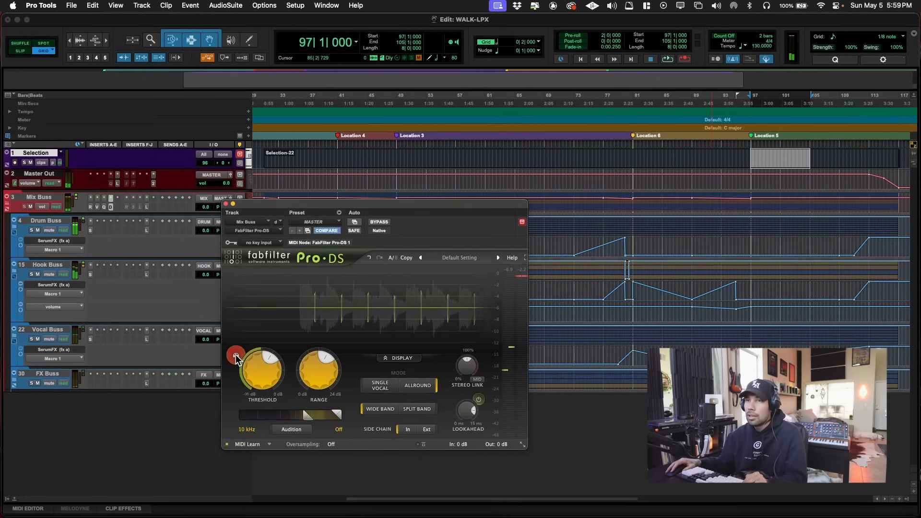
pyautogui.click(235, 358)
# - View the Pro-DS's de-essing while playing from bar 97, and close it with the cursor placed at bar 101
pyautogui.moveTo(387, 204)
pyautogui.mouseDown()
pyautogui.moveTo(358, 208)
pyautogui.moveTo(412, 201)
pyautogui.moveTo(395, 198)
pyautogui.mouseUp()
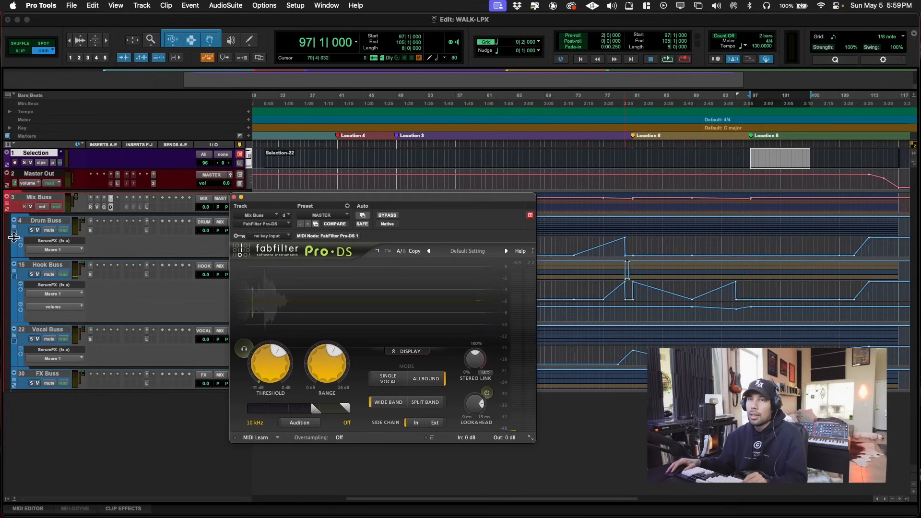
pyautogui.moveTo(456, 203); pyautogui.dragTo(354, 218)
pyautogui.moveTo(187, 204); pyautogui.dragTo(203, 222)
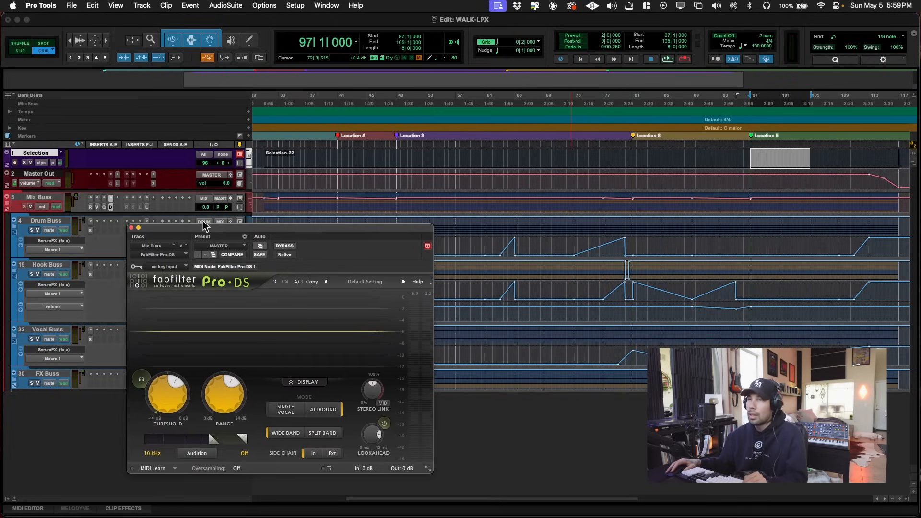
pyautogui.press('space')
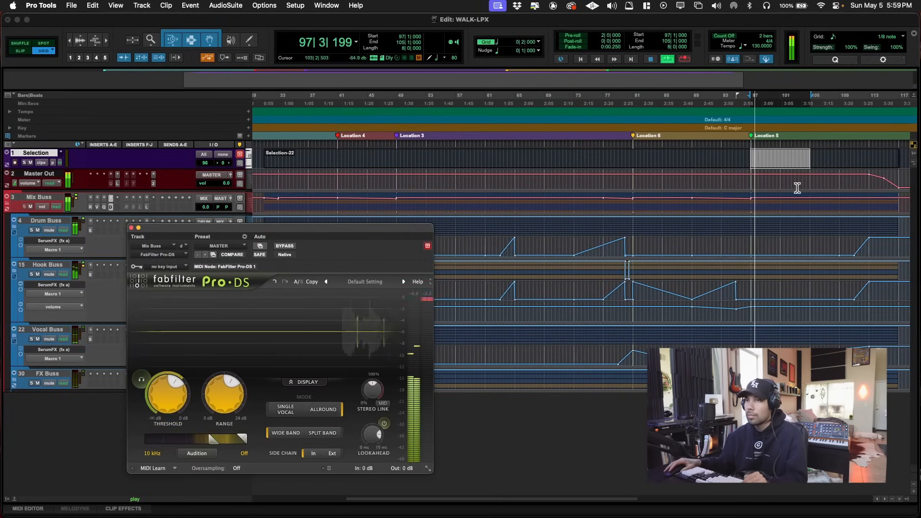
pyautogui.click(782, 154)
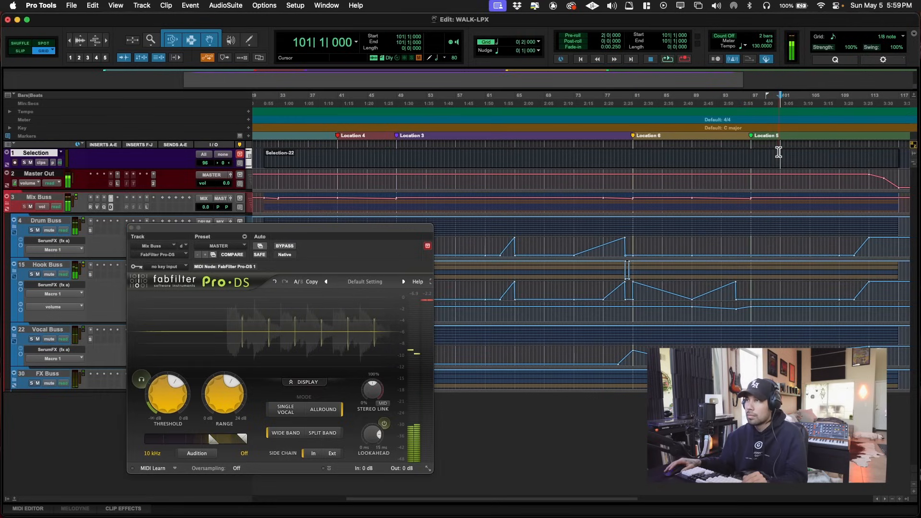
pyautogui.press('super+w')
pyautogui.press('space')
# - Open the Mix Buss's FabFilter Pro-L 2 limiter and reposition its window to examine the settings
pyautogui.click(146, 207)
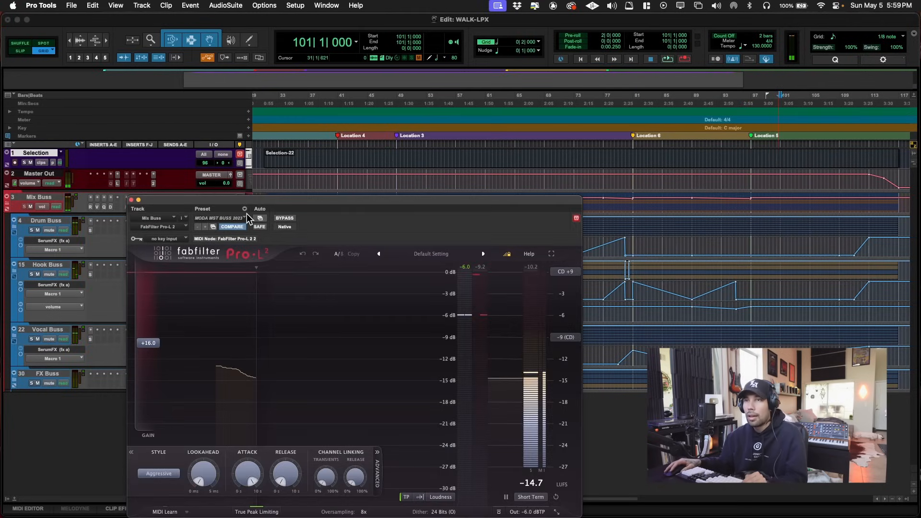
pyautogui.moveTo(169, 200); pyautogui.dragTo(307, 147)
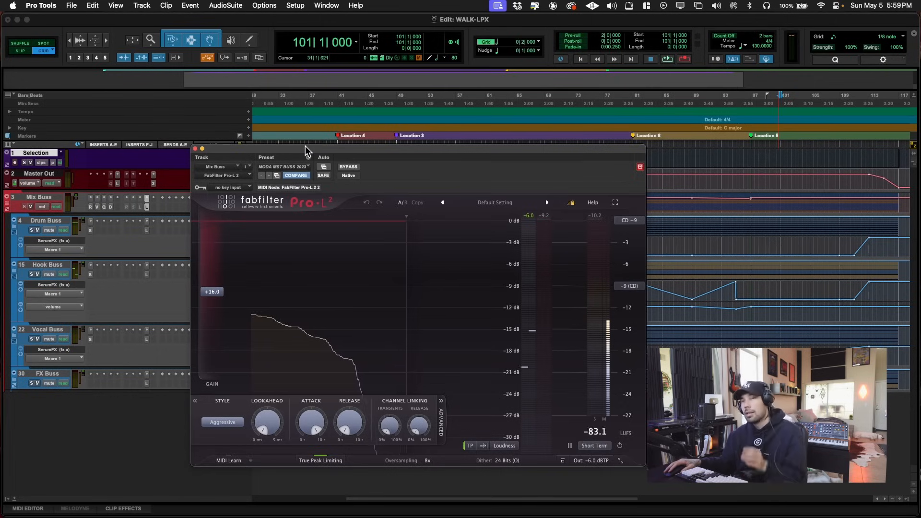
pyautogui.moveTo(330, 151); pyautogui.dragTo(396, 162)
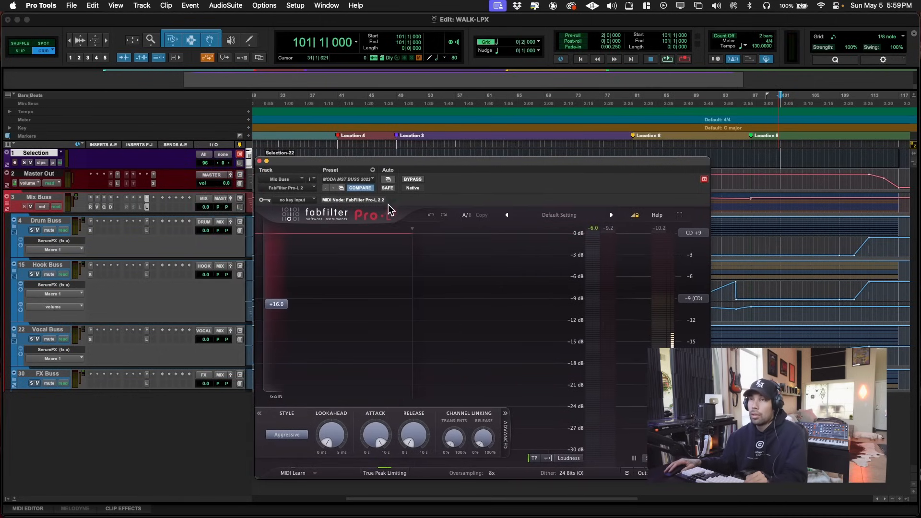
# - Close the Mix Buss's Pro-L 2 and open the Drum Buss's FabFilter Pro-L 2 to examine its settings
pyautogui.moveTo(501, 158); pyautogui.dragTo(452, 169)
pyautogui.press('super+w')
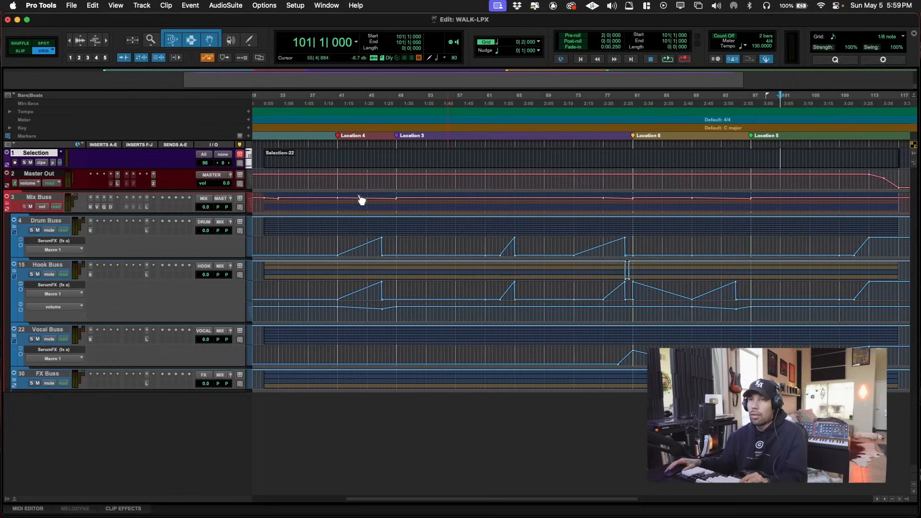
pyautogui.click(146, 231)
pyautogui.moveTo(218, 142); pyautogui.dragTo(354, 169)
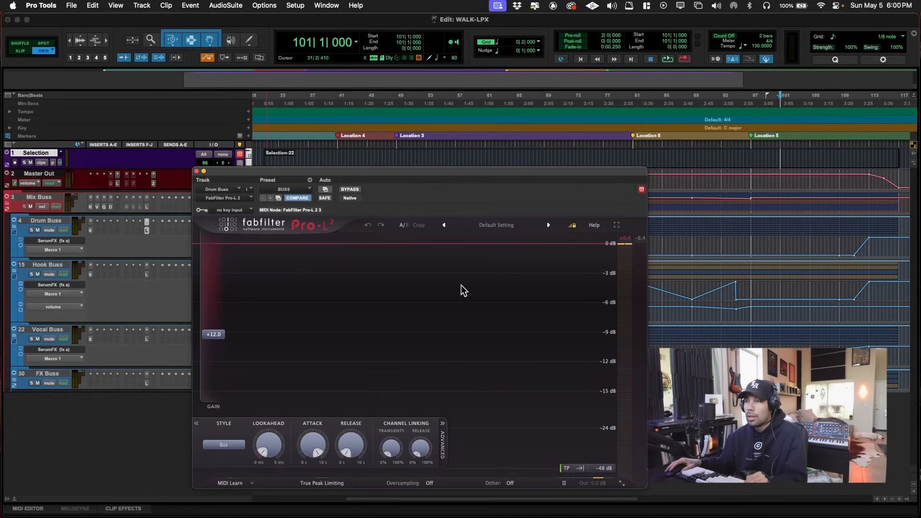
pyautogui.moveTo(421, 167); pyautogui.dragTo(347, 174)
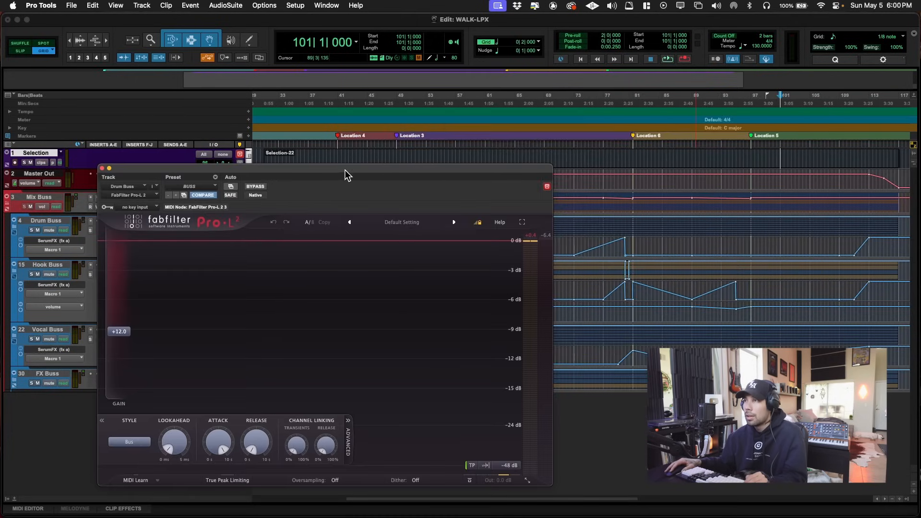
# - Select bars 97 to 105 and play them twice briefly to view the Drum Buss Pro-L 2's gain reduction
pyautogui.moveTo(749, 163); pyautogui.dragTo(814, 162)
pyautogui.moveTo(411, 177); pyautogui.dragTo(497, 136)
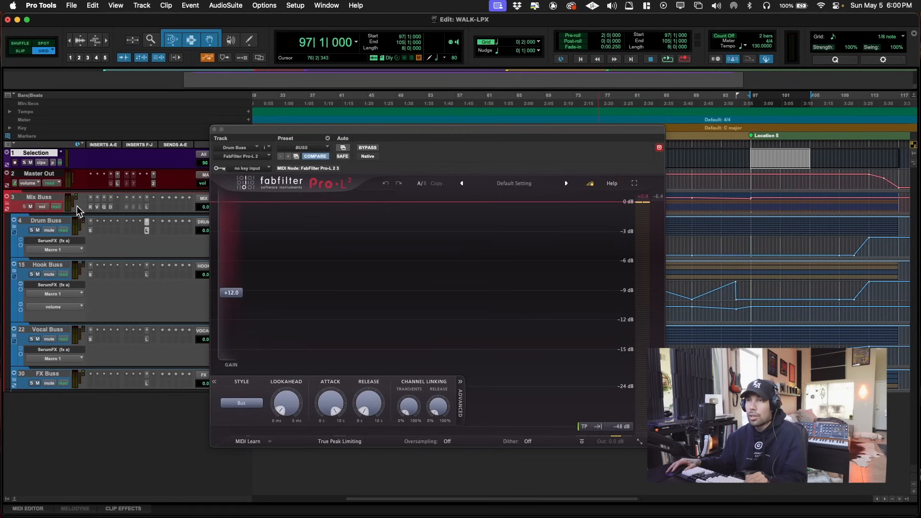
pyautogui.press('space')
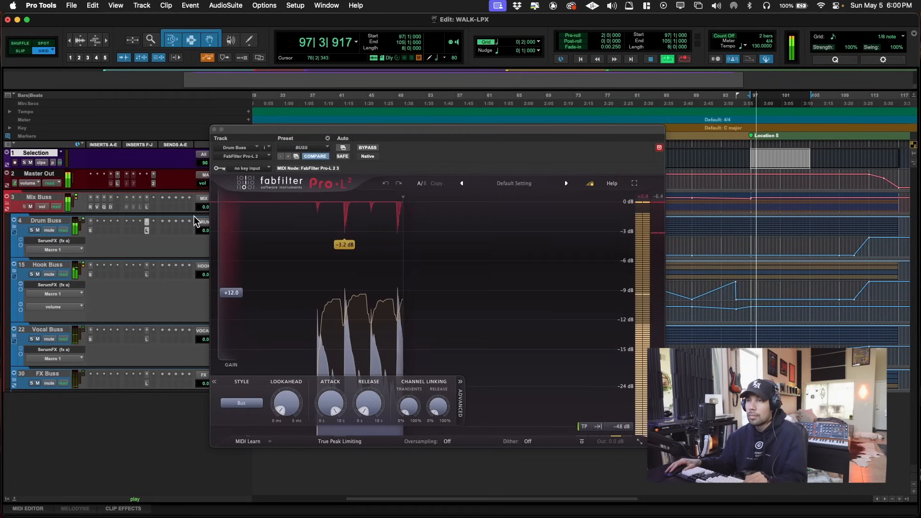
pyautogui.press('space')
pyautogui.moveTo(460, 135); pyautogui.dragTo(500, 128)
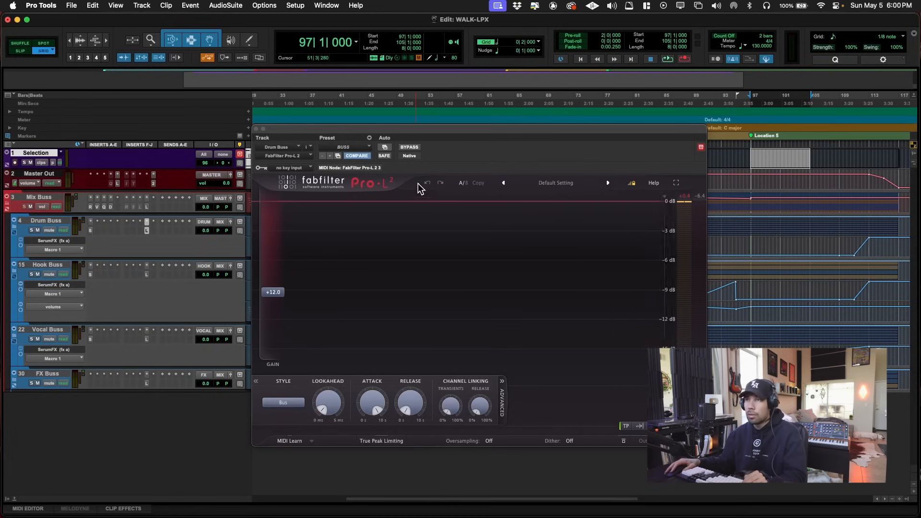
pyautogui.moveTo(526, 131); pyautogui.dragTo(557, 164)
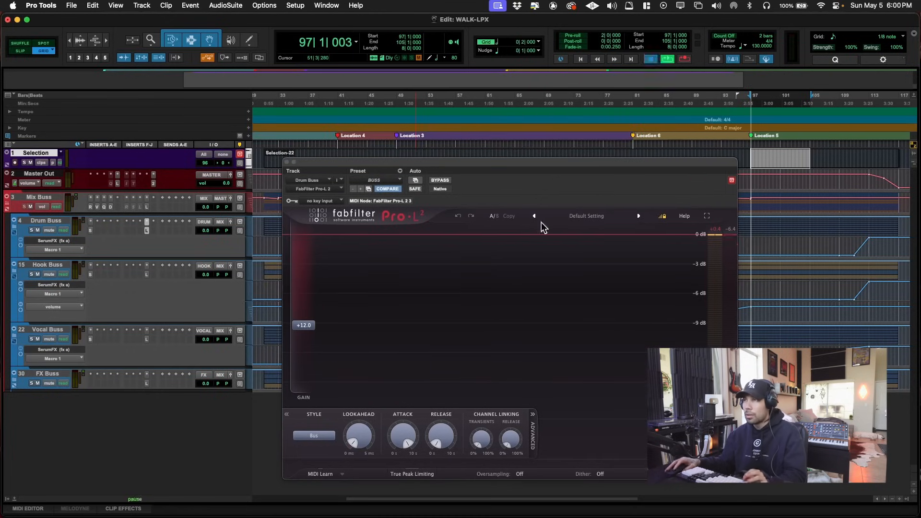
pyautogui.press('space')
pyautogui.press('space')
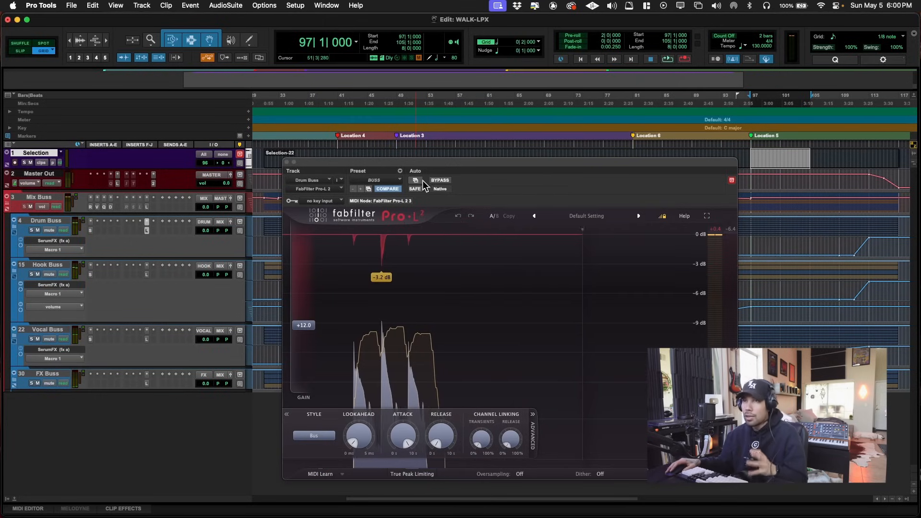
# - Reopen the Mix Buss's Pro-L 2 limiter and examine its output level and limiting style
pyautogui.click(148, 207)
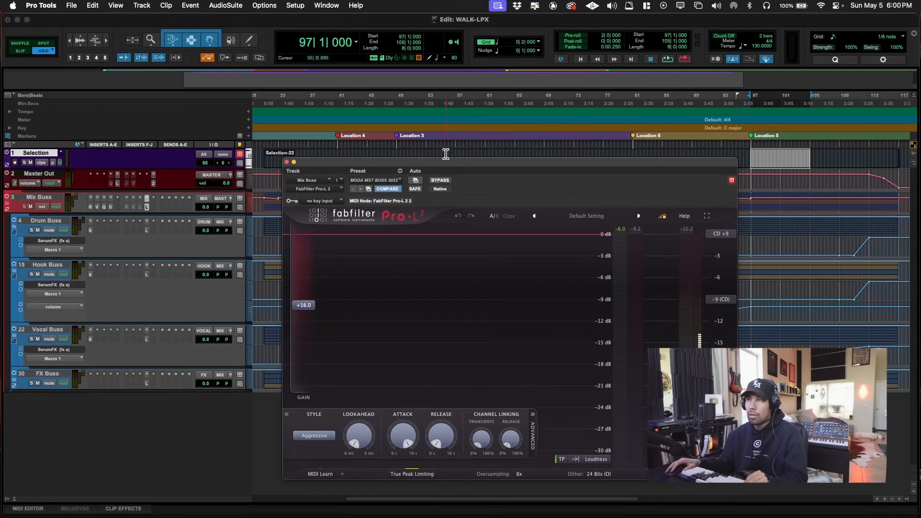
pyautogui.moveTo(443, 163); pyautogui.dragTo(310, 125)
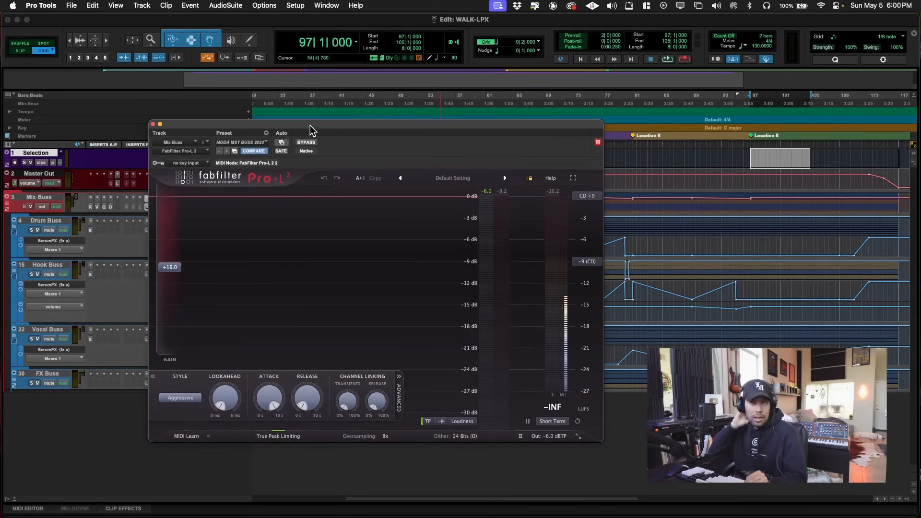
pyautogui.moveTo(300, 128); pyautogui.dragTo(333, 165)
pyautogui.moveTo(581, 482)
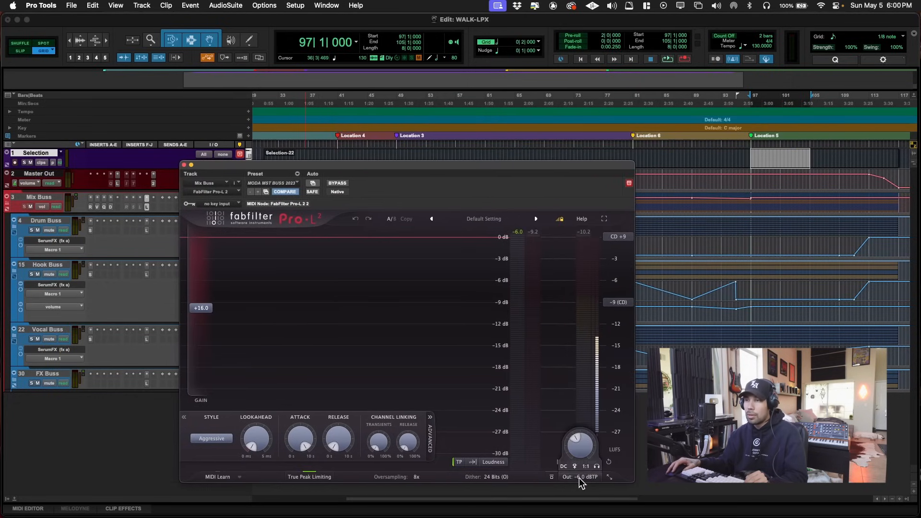
pyautogui.moveTo(397, 164); pyautogui.dragTo(416, 112)
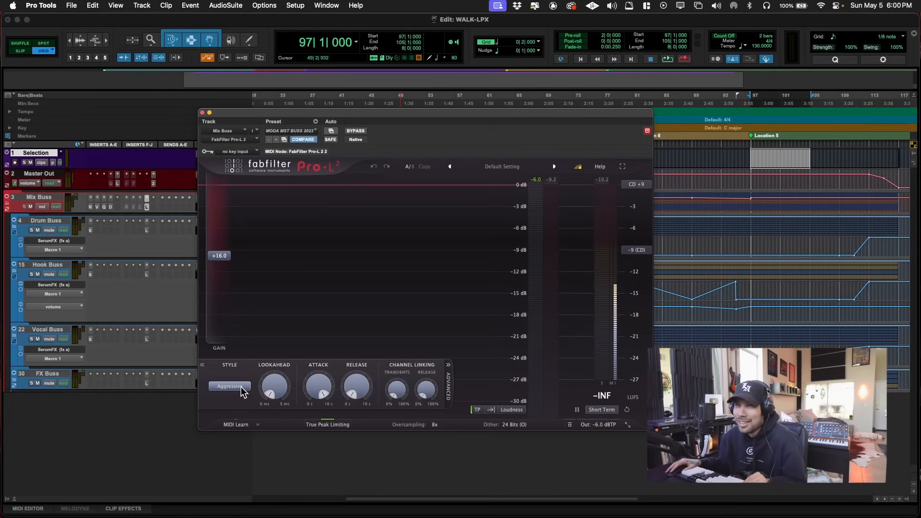
pyautogui.moveTo(241, 387)
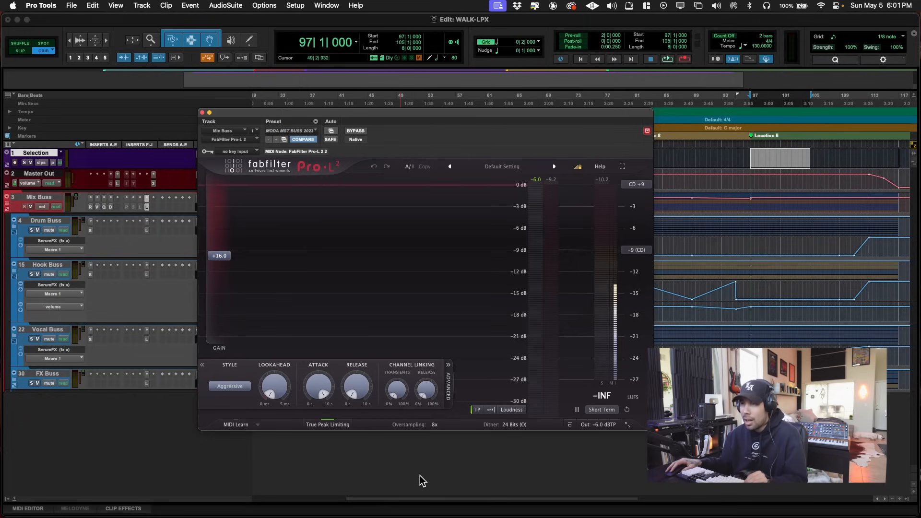
# - Compare the Drum Buss's Pro-L 2 with the Mix Buss's, examining the latter's transient channel linking and output level
pyautogui.click(146, 233)
pyautogui.click(147, 208)
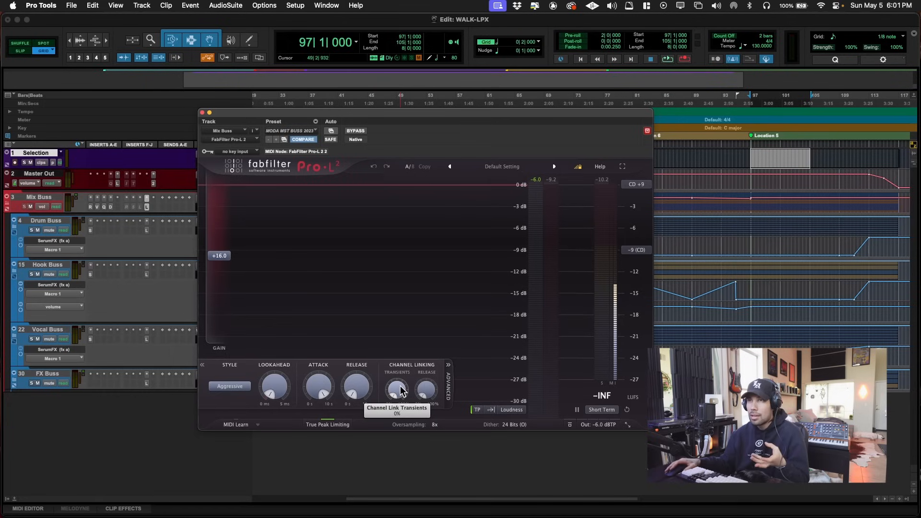
pyautogui.moveTo(400, 391)
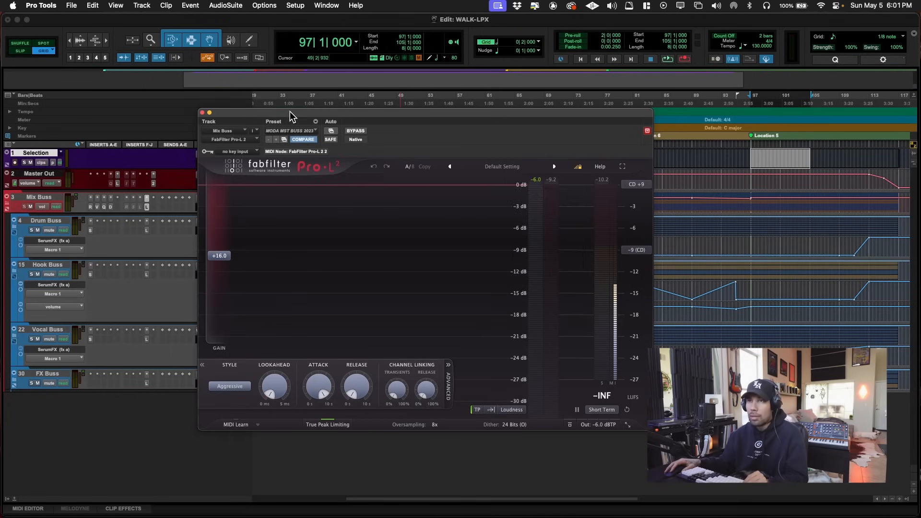
pyautogui.moveTo(290, 111); pyautogui.dragTo(323, 115)
pyautogui.moveTo(632, 432)
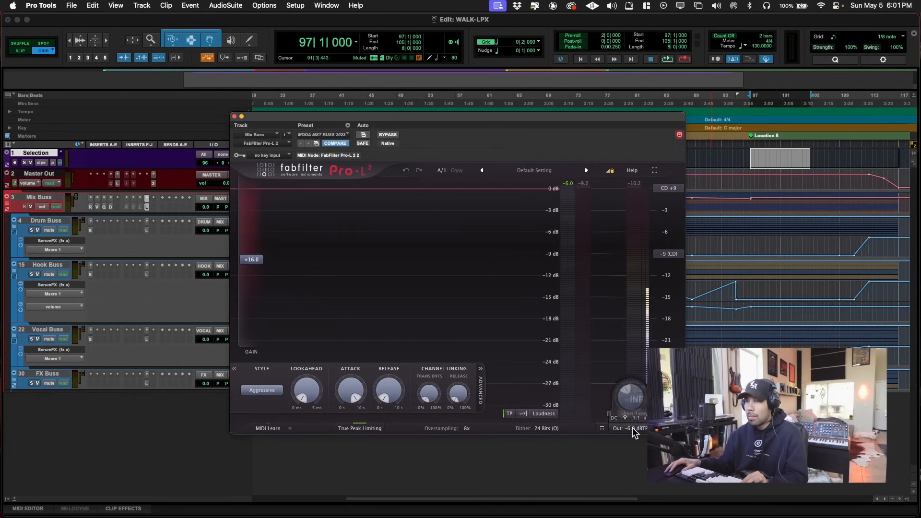
# - Open the Master Out's FabFilter Pro-L 2 and view its limiting while playing from bar 97
pyautogui.click(116, 183)
pyautogui.moveTo(402, 124); pyautogui.dragTo(424, 148)
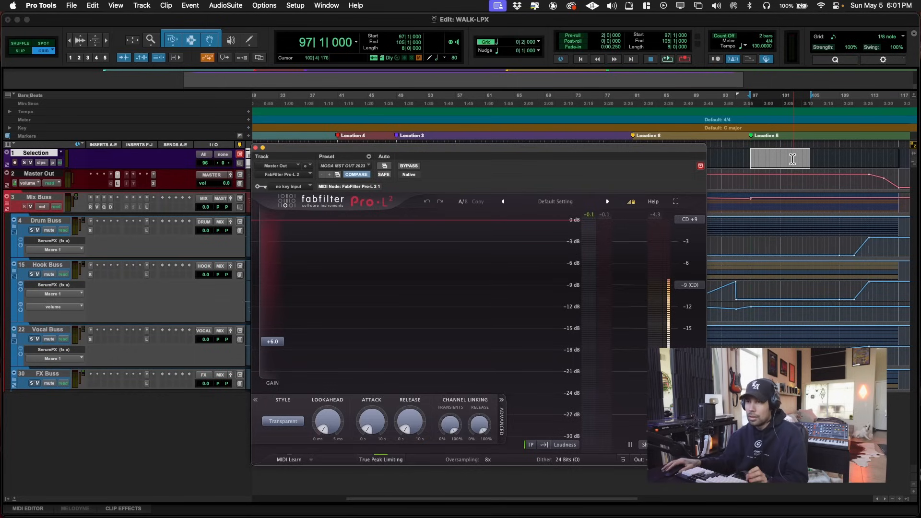
pyautogui.press('space')
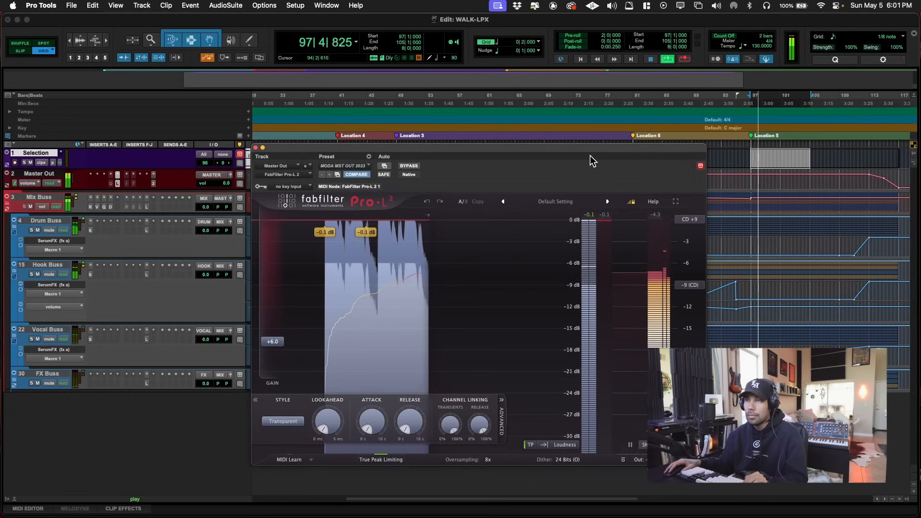
pyautogui.press('space')
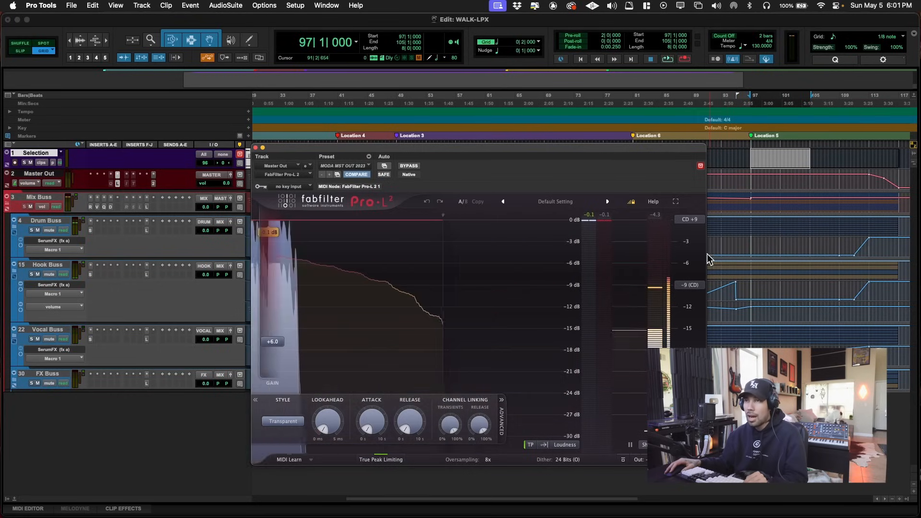
# - Reposition the Master Out's Pro-L 2 to show its loudness meter, play from bar 97 again, and close the plug-in
pyautogui.moveTo(586, 148); pyautogui.dragTo(557, 136)
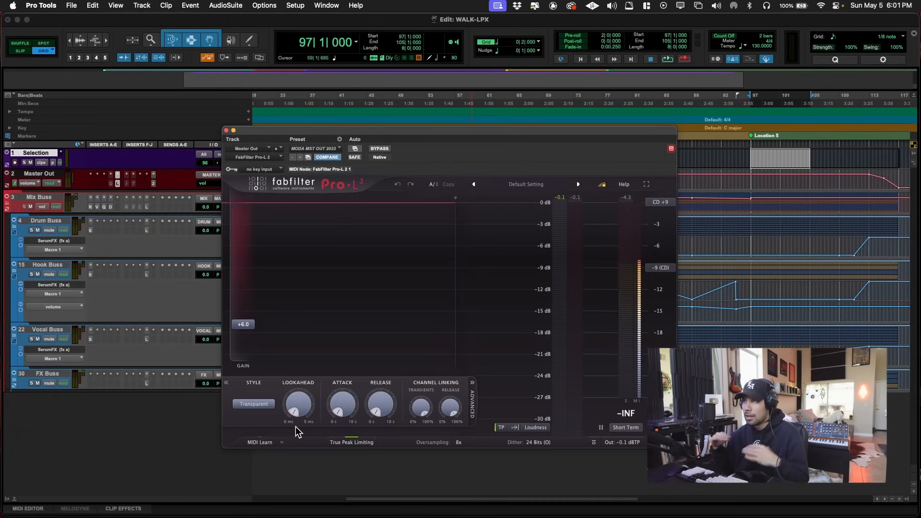
pyautogui.moveTo(490, 131); pyautogui.dragTo(429, 108)
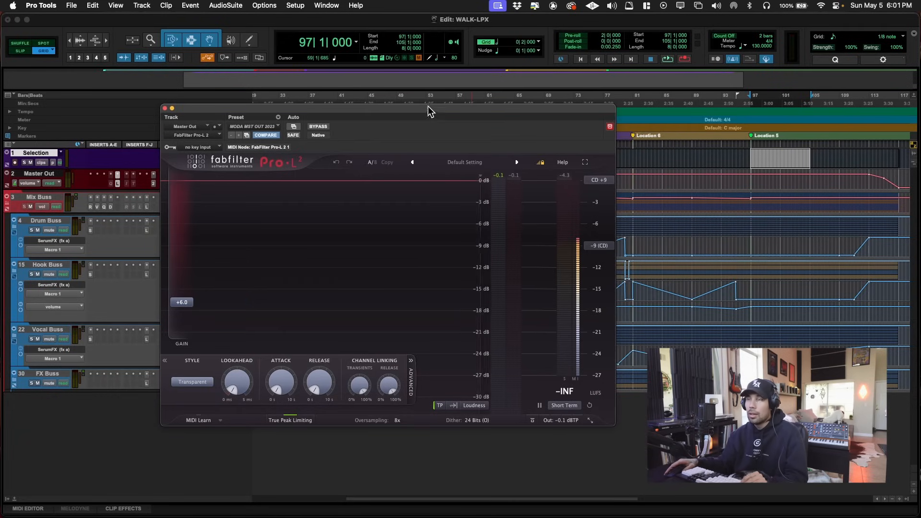
pyautogui.press('space')
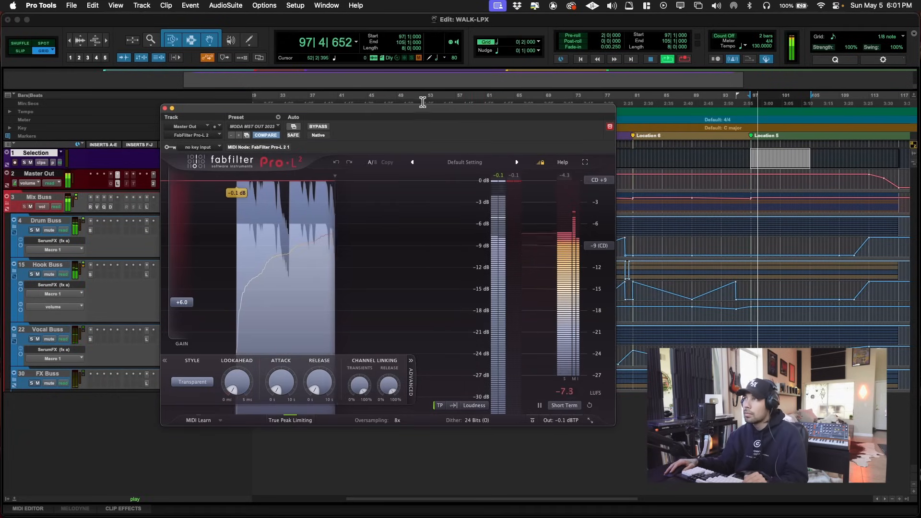
pyautogui.press('space')
pyautogui.press('super+w')
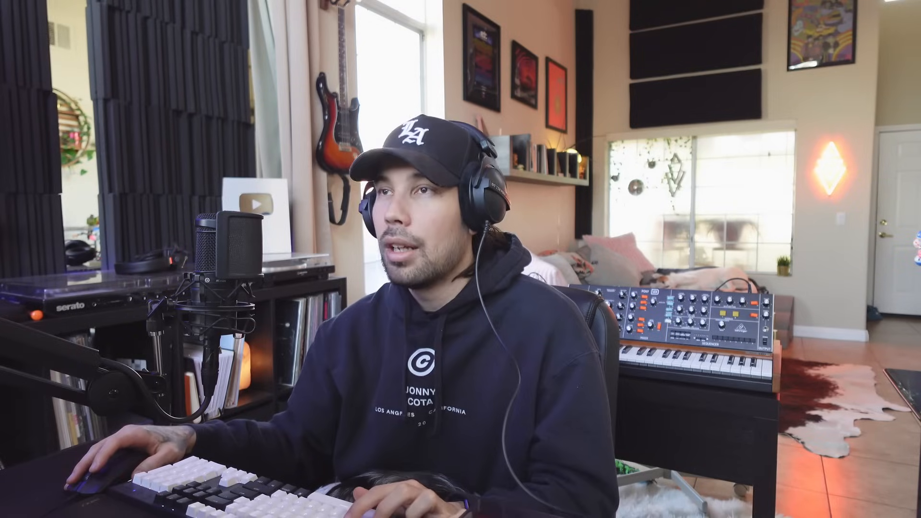